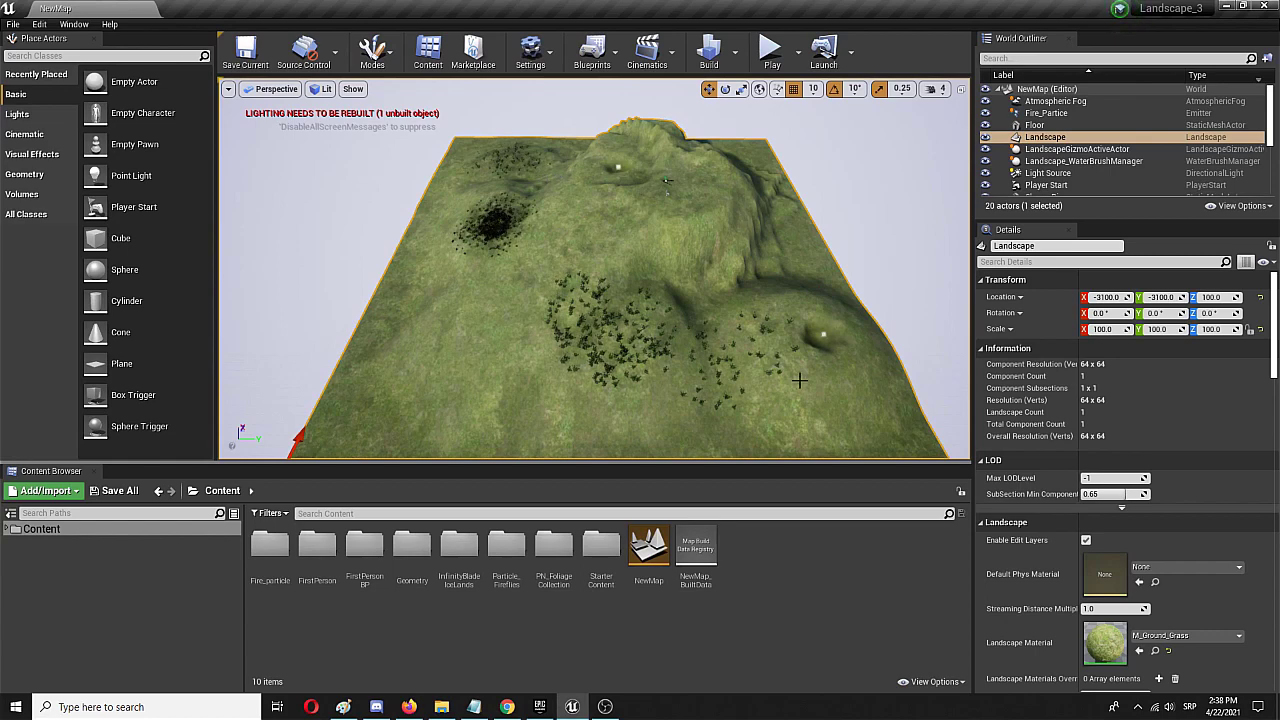
Examine the landscape's grass foliage, campfire and hills to find a spot for building.
{"action": "mouse_move", "coordinate": [800, 380]}
{"action": "right_mouse_down"}
{"action": "mouse_move", "coordinate": [804, 367]}
{"action": "mouse_move", "coordinate": [790, 368]}
{"action": "right_mouse_up"}
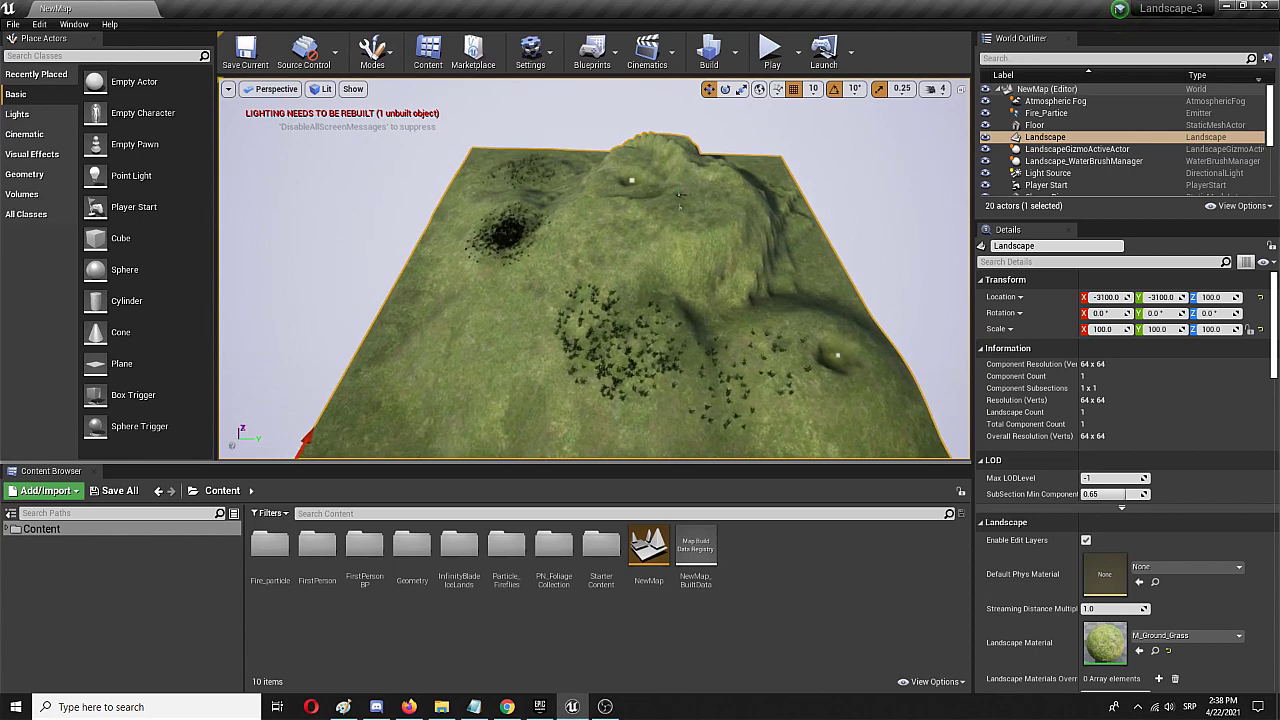
{"action": "middle_click_drag", "start_coordinate": [790, 368], "coordinate": [796, 400]}
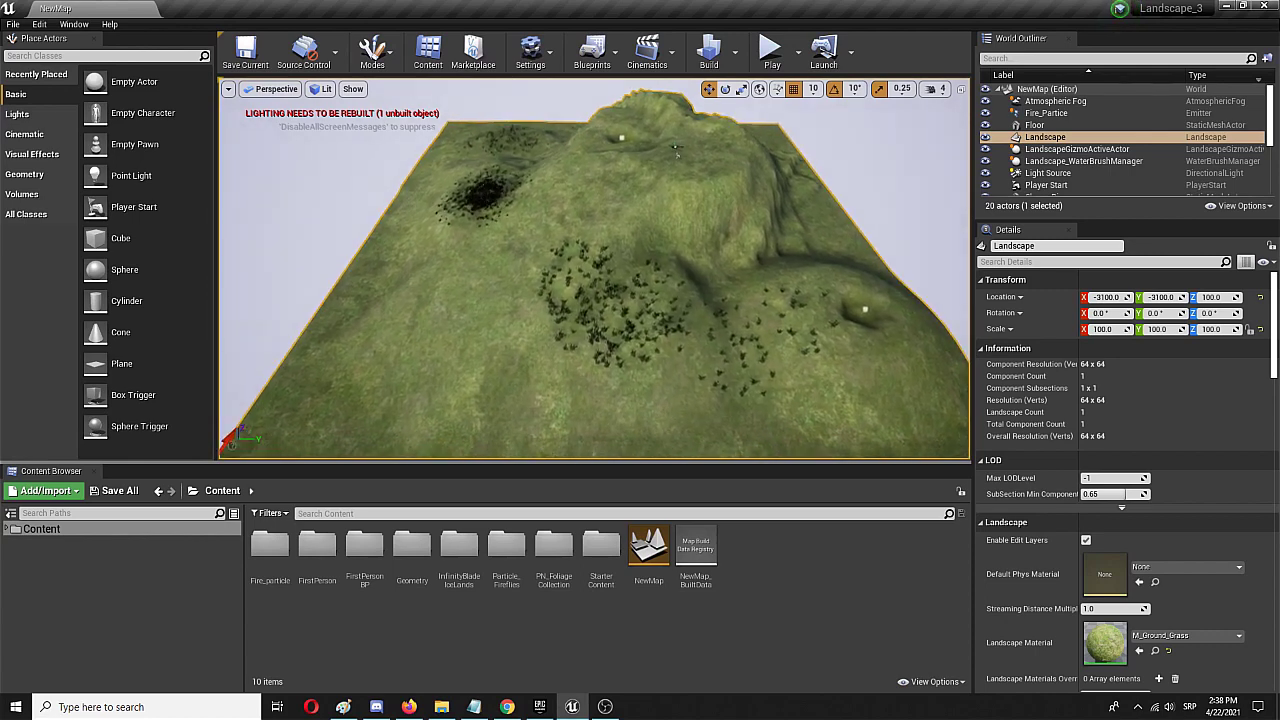
{"action": "right_click_drag", "start_coordinate": [796, 400], "coordinate": [754, 356]}
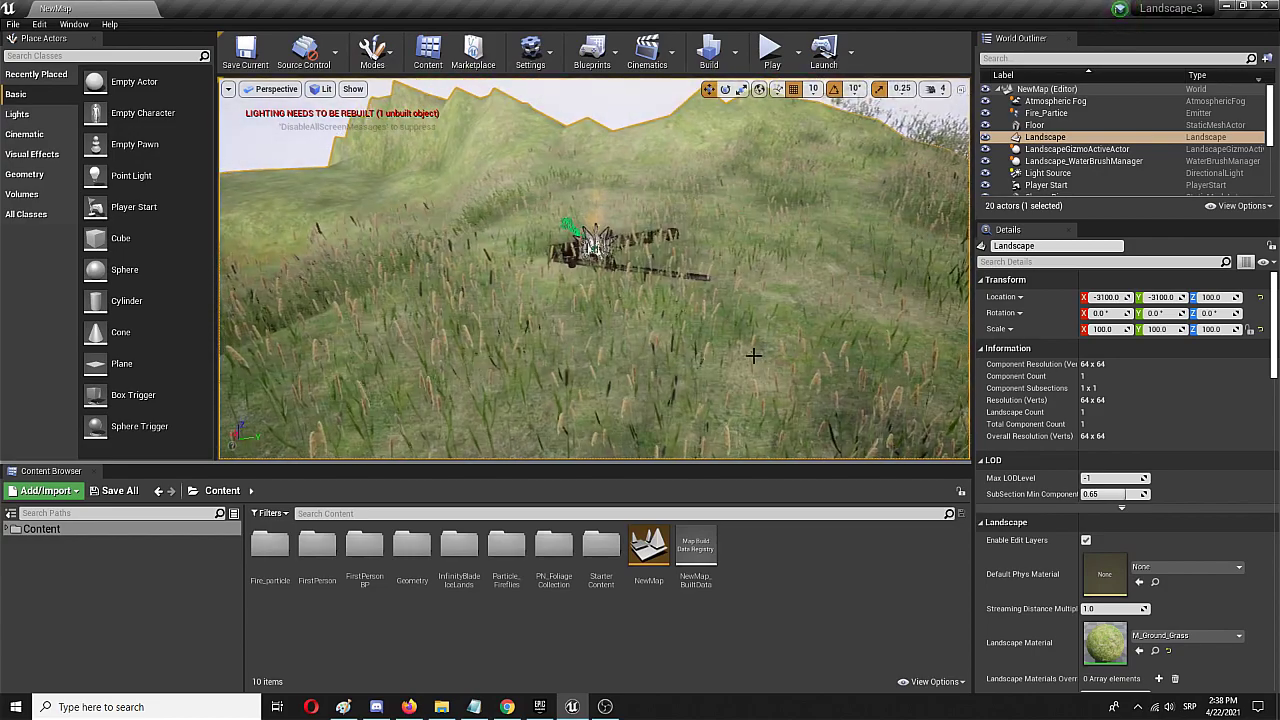
{"action": "left_click", "coordinate": [609, 276]}
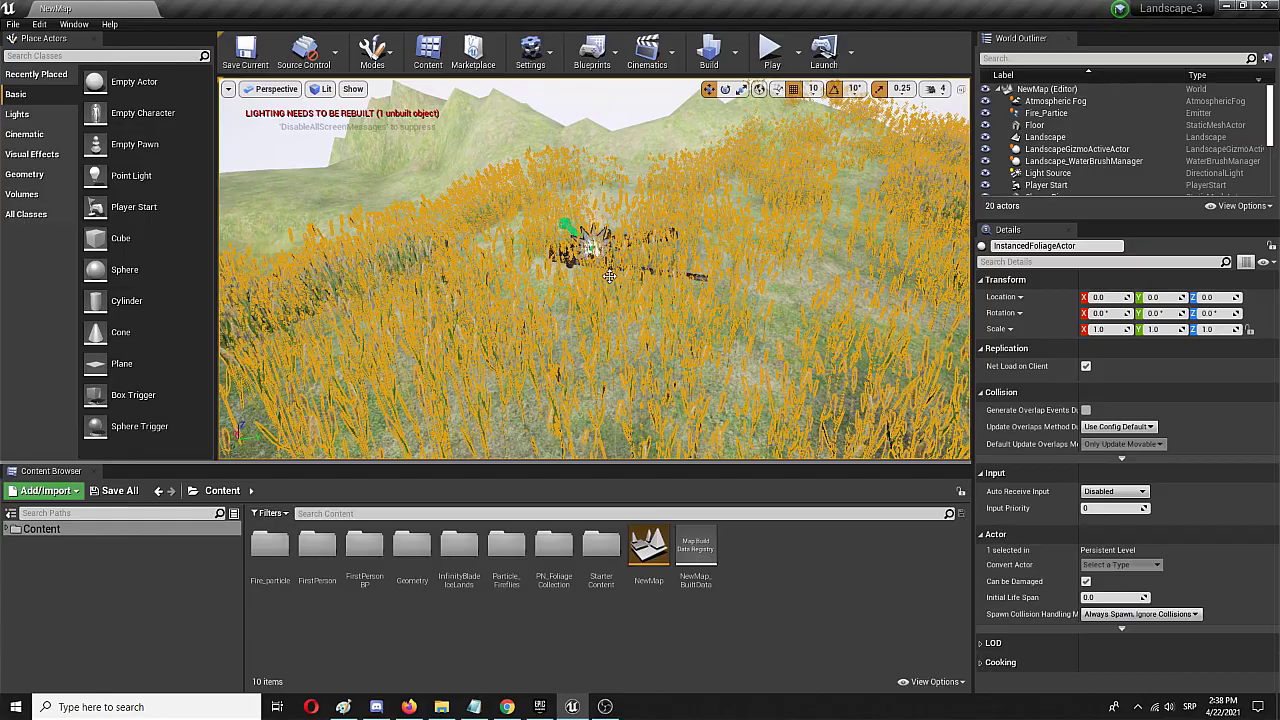
{"action": "mouse_move", "coordinate": [542, 258]}
{"action": "right_mouse_down"}
{"action": "mouse_move", "coordinate": [544, 310]}
{"action": "mouse_move", "coordinate": [542, 270]}
{"action": "right_mouse_up"}
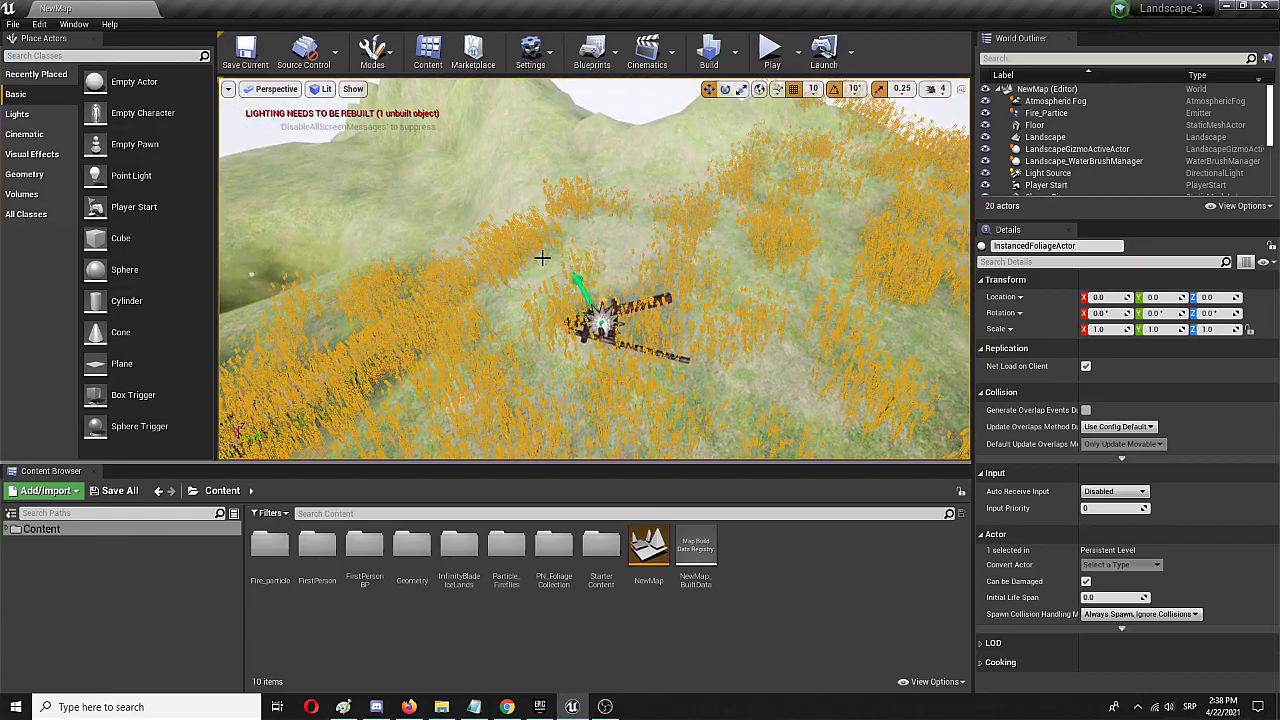
{"action": "left_click", "coordinate": [497, 229]}
{"action": "right_click_drag", "start_coordinate": [497, 229], "coordinate": [440, 263]}
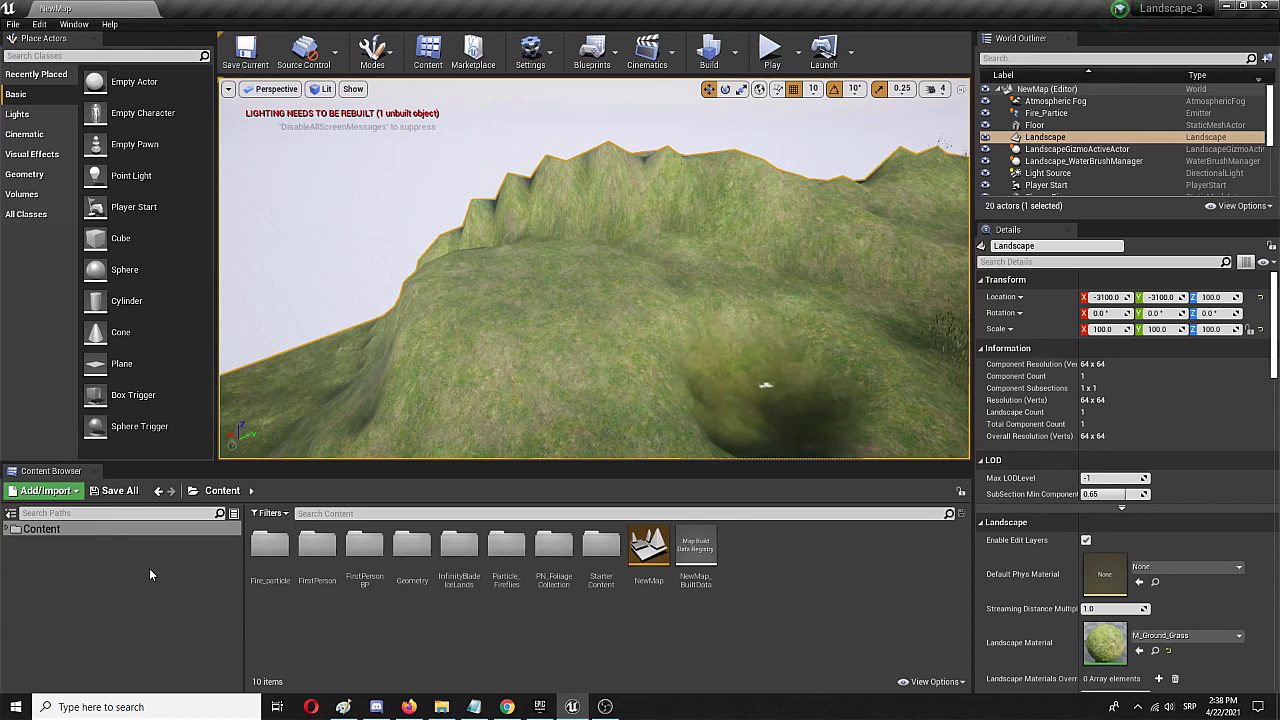
{"action": "left_click", "coordinate": [384, 52]}
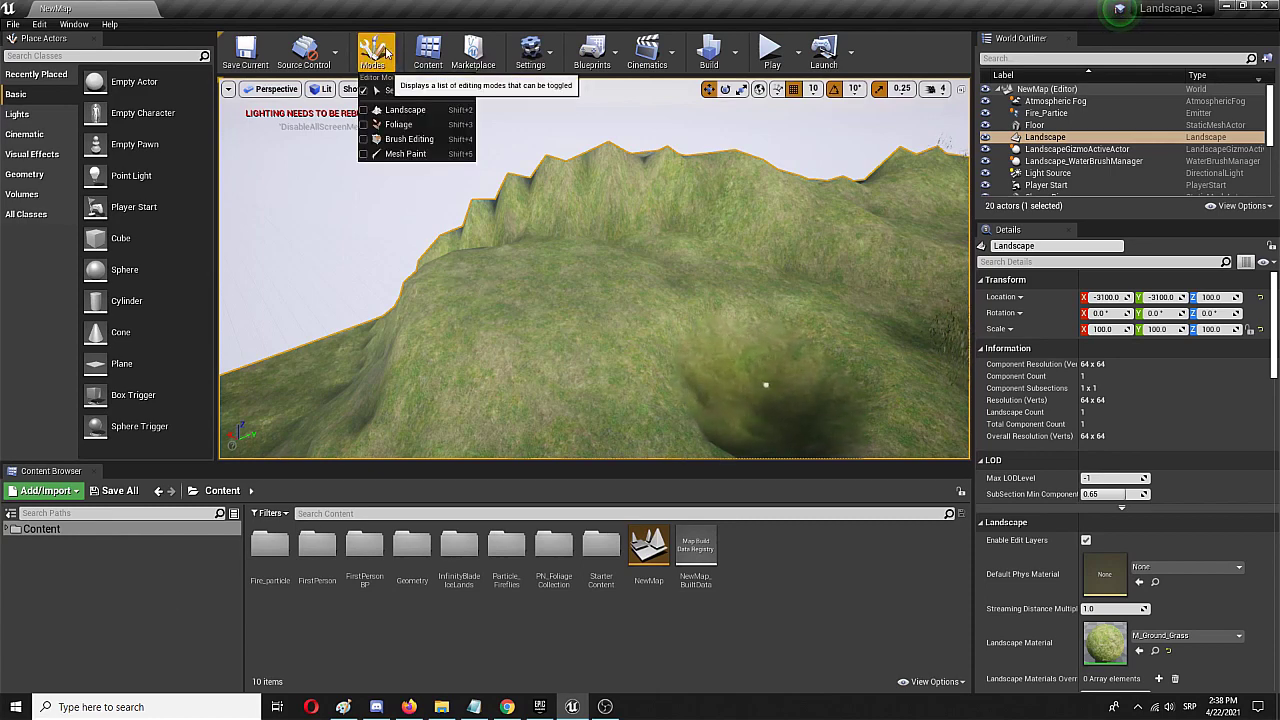
{"action": "left_click", "coordinate": [551, 173]}
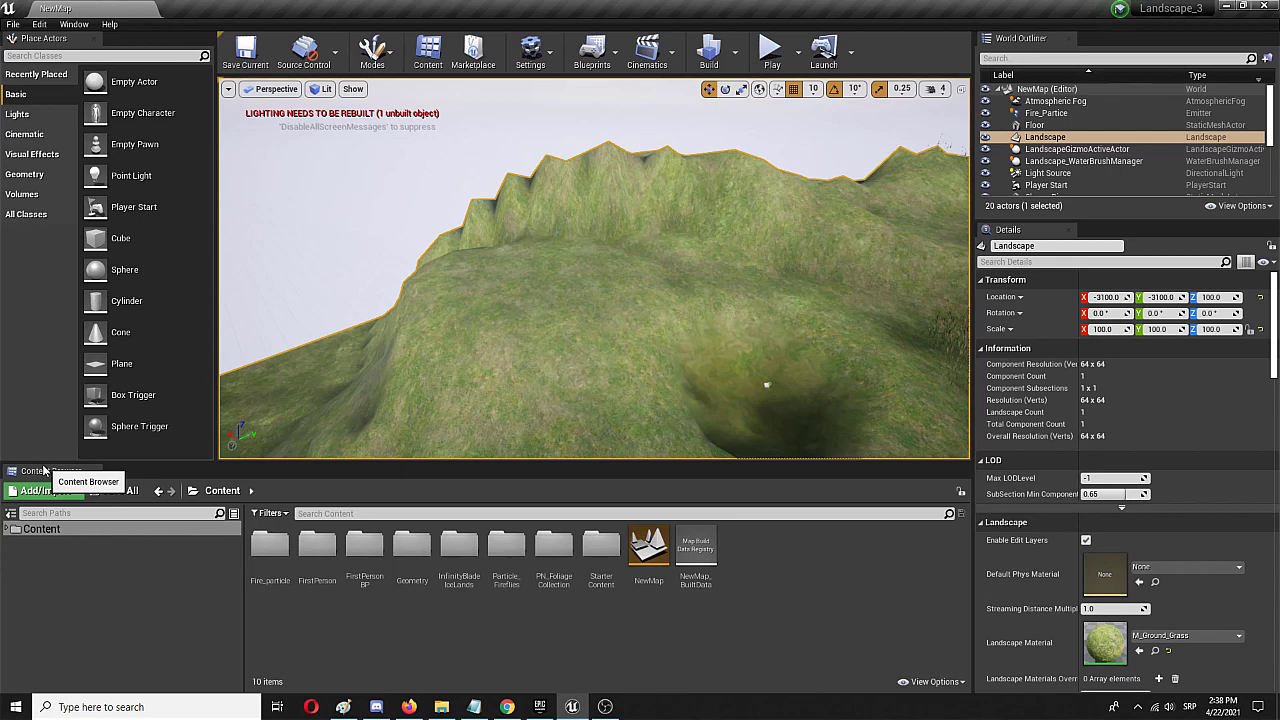
Open the Architecture folder inside StarterContent in the project's content.
{"action": "left_click", "coordinate": [40, 532]}
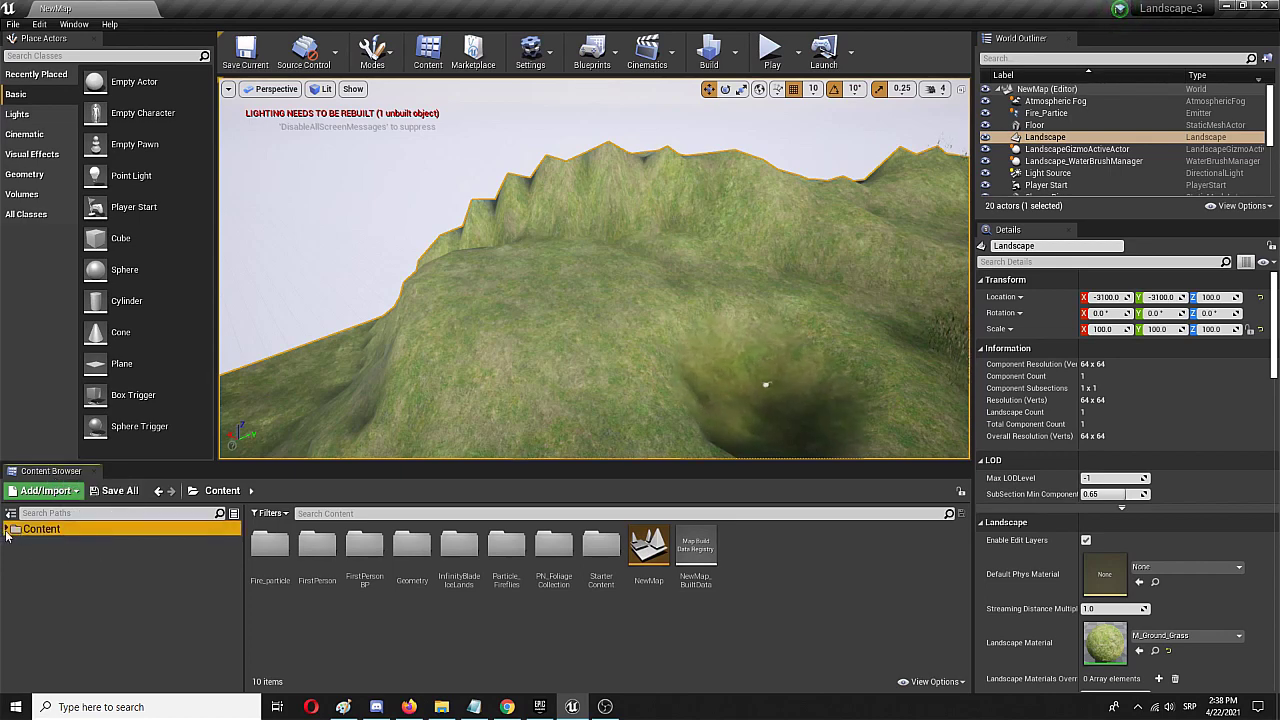
{"action": "left_click", "coordinate": [7, 529]}
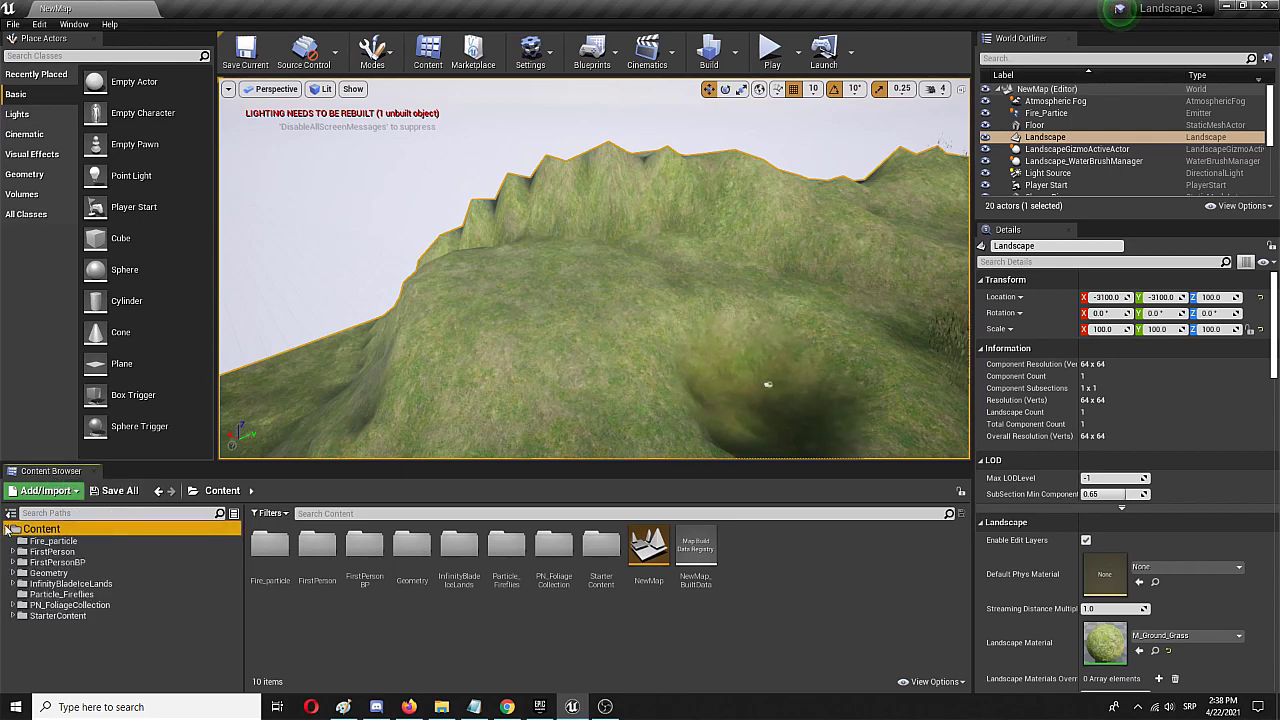
{"action": "left_click", "coordinate": [121, 616]}
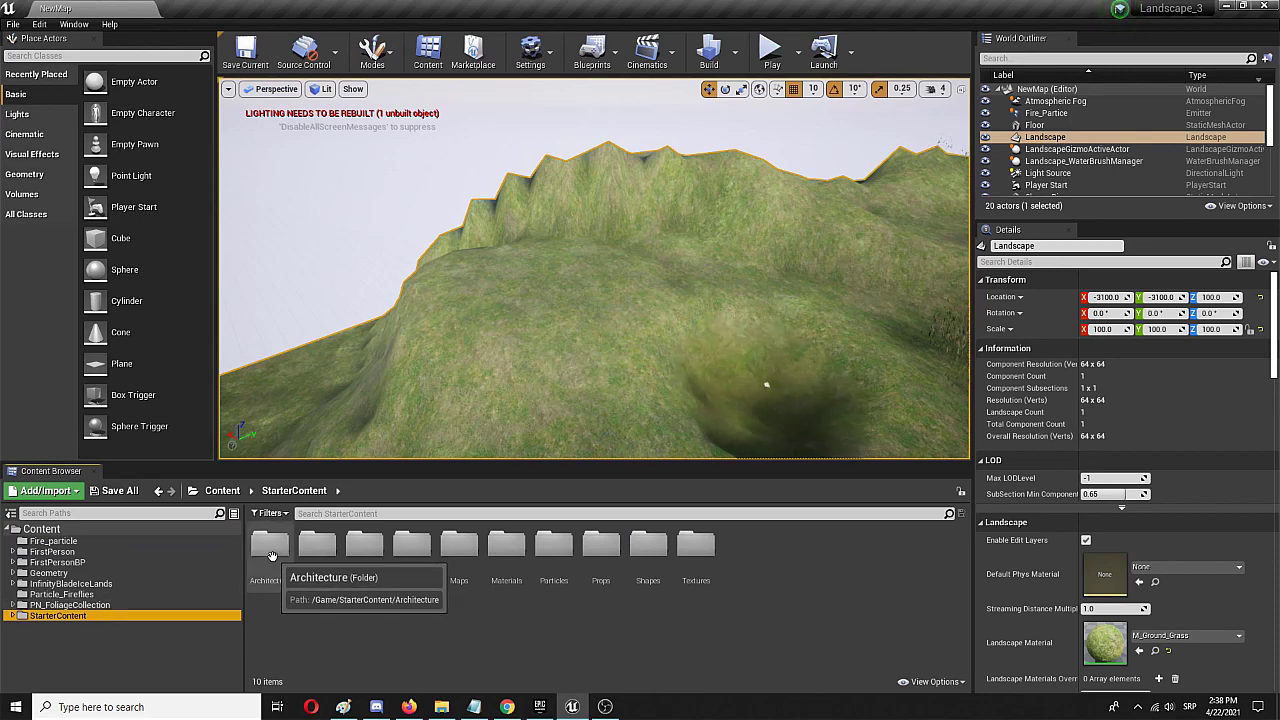
{"action": "left_click", "coordinate": [271, 550]}
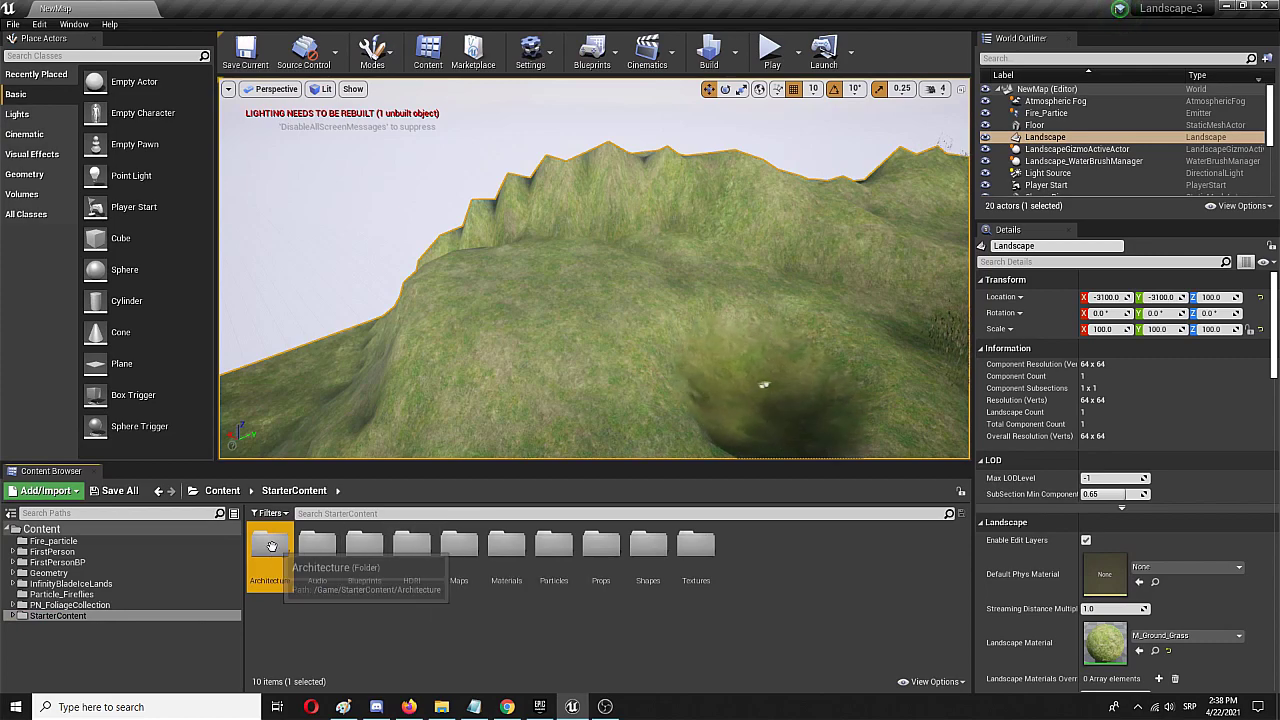
{"action": "double_click", "coordinate": [271, 545]}
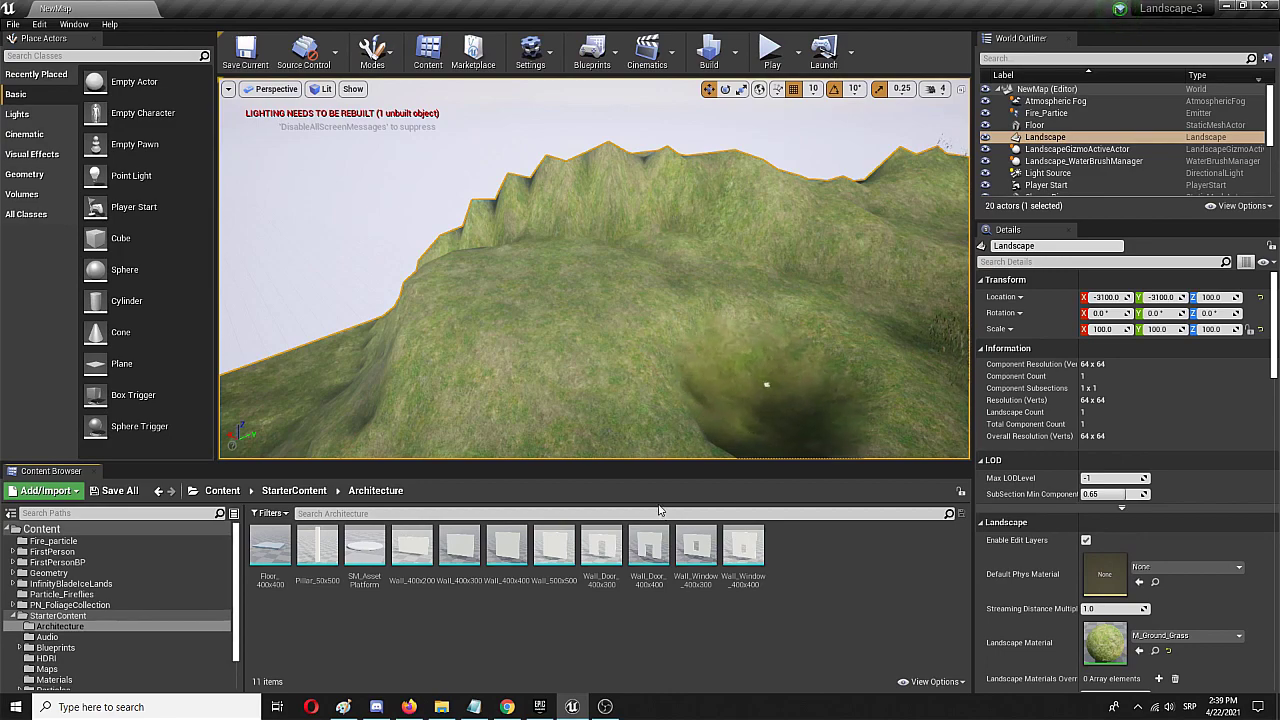
Place a Floor_400x400 mesh on the hill and adjust its height to Z 930.
{"action": "left_click", "coordinate": [267, 551]}
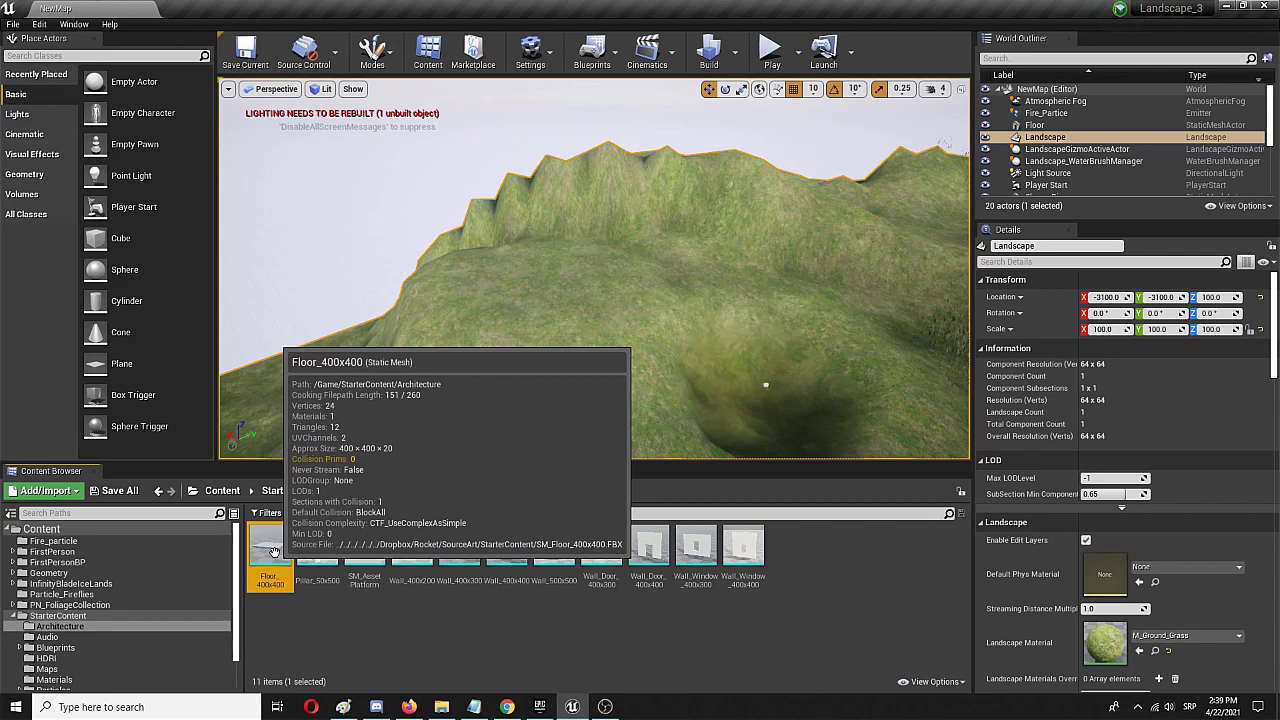
{"action": "left_click_drag", "start_coordinate": [270, 550], "coordinate": [514, 344]}
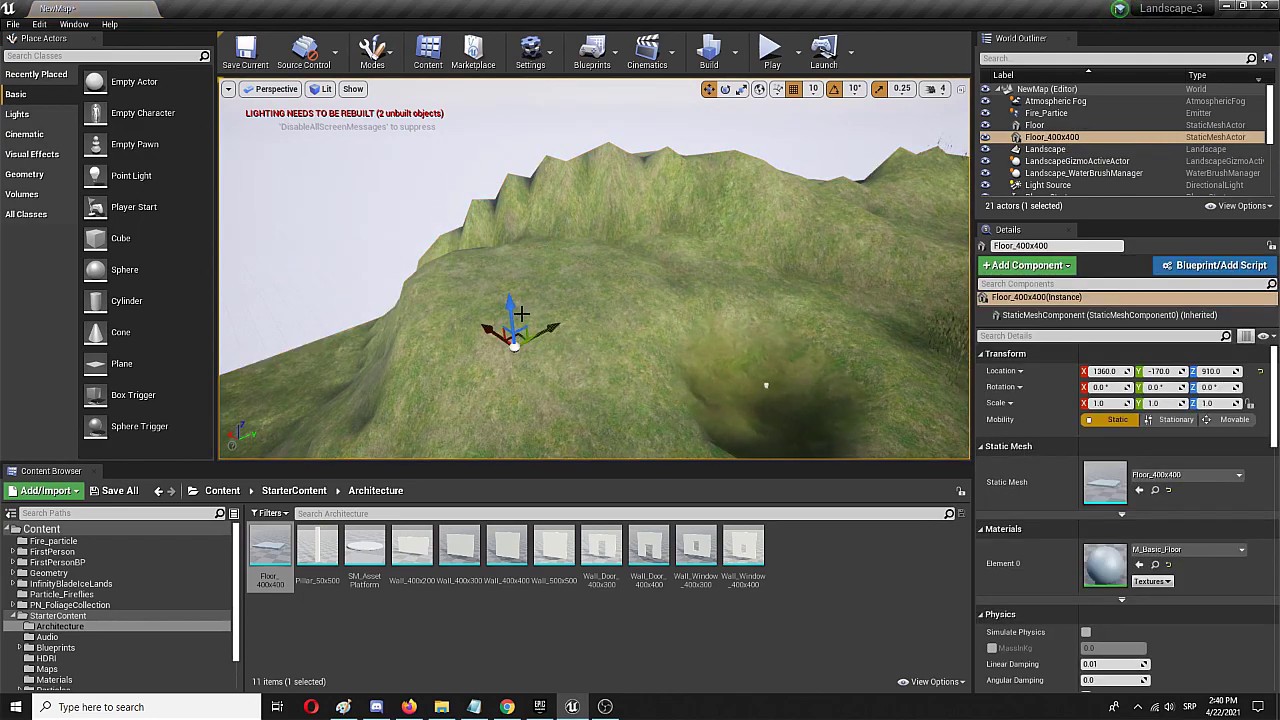
{"action": "left_click_drag", "start_coordinate": [508, 302], "coordinate": [505, 271]}
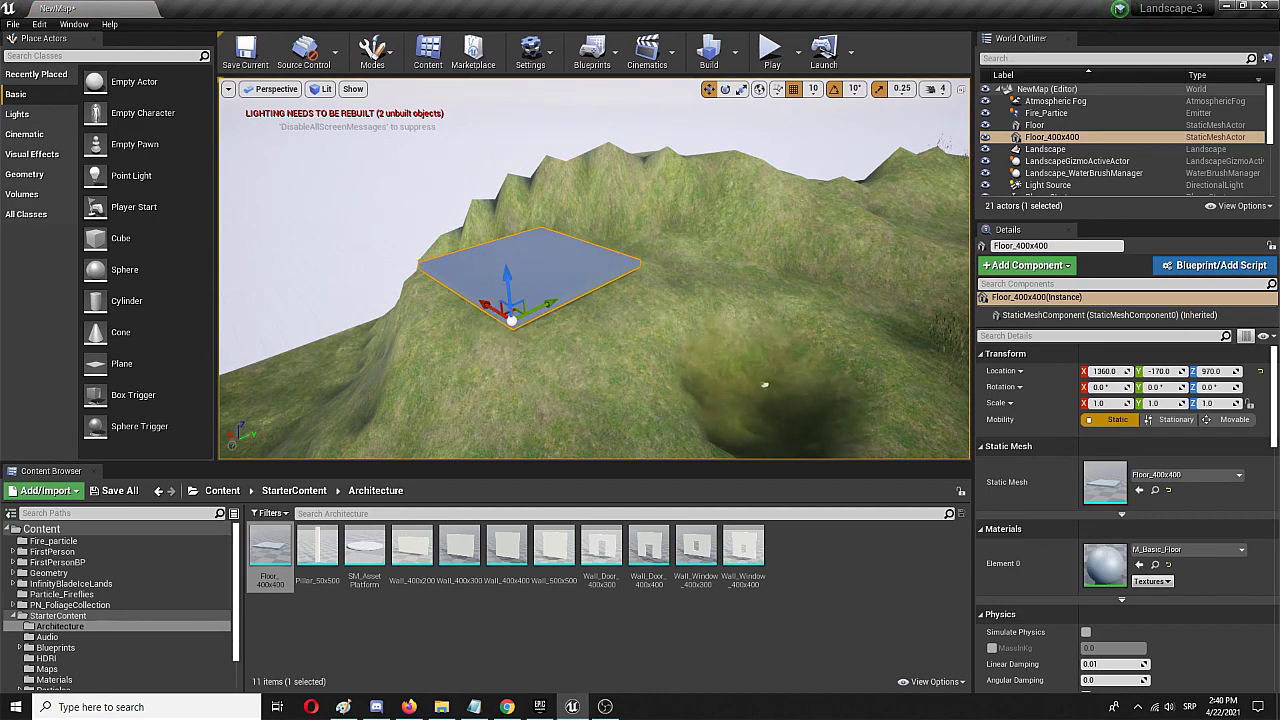
{"action": "right_click_drag", "start_coordinate": [492, 333], "coordinate": [680, 268]}
{"action": "key", "text": "a"}
{"action": "key", "text": "q"}
{"action": "key", "text": "e"}
{"action": "key", "text": "w"}
{"action": "left_click_drag", "start_coordinate": [724, 154], "coordinate": [730, 202]}
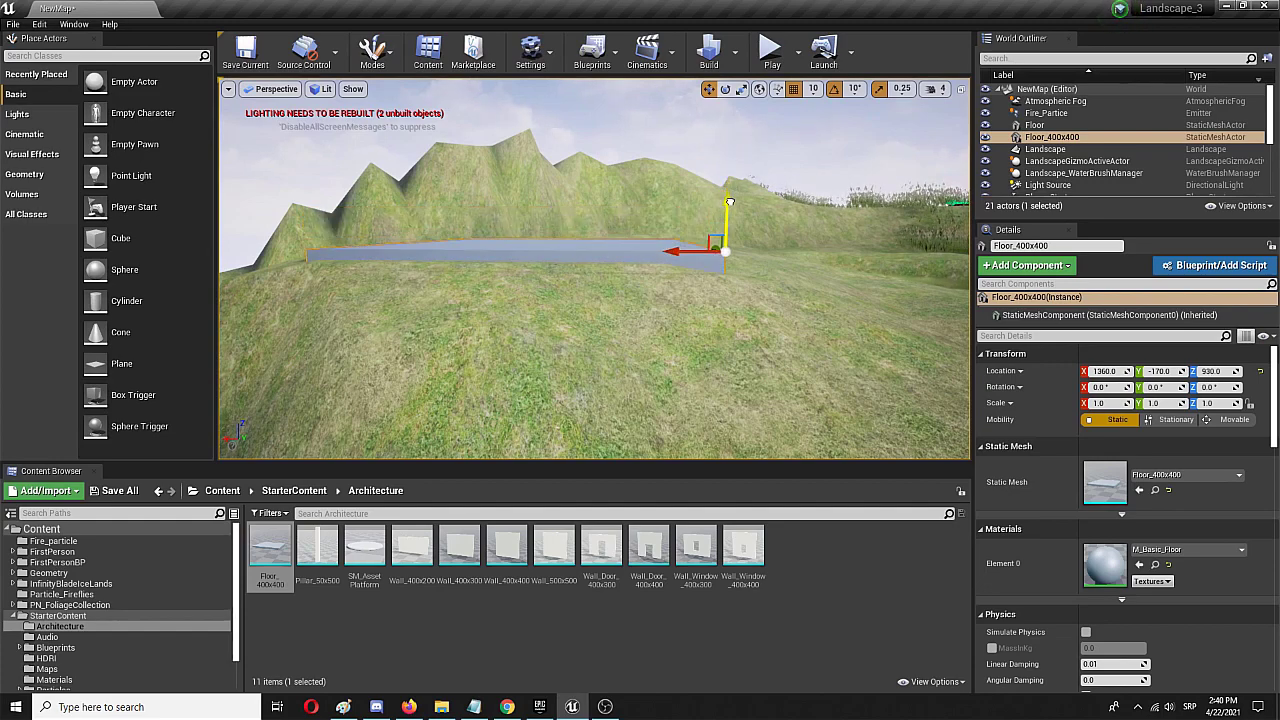
Place a Wall_400x300 mesh along one edge of the floor, starting at the floor's near corner.
{"action": "right_click_drag", "start_coordinate": [638, 267], "coordinate": [690, 264]}
{"action": "key", "text": "a"}
{"action": "key", "text": "a"}
{"action": "key", "text": "d"}
{"action": "right_click_drag", "start_coordinate": [820, 172], "coordinate": [900, 180]}
{"action": "right_click_drag", "start_coordinate": [640, 268], "coordinate": [500, 310]}
{"action": "key", "text": "w"}
{"action": "right_click_drag", "start_coordinate": [577, 343], "coordinate": [620, 385]}
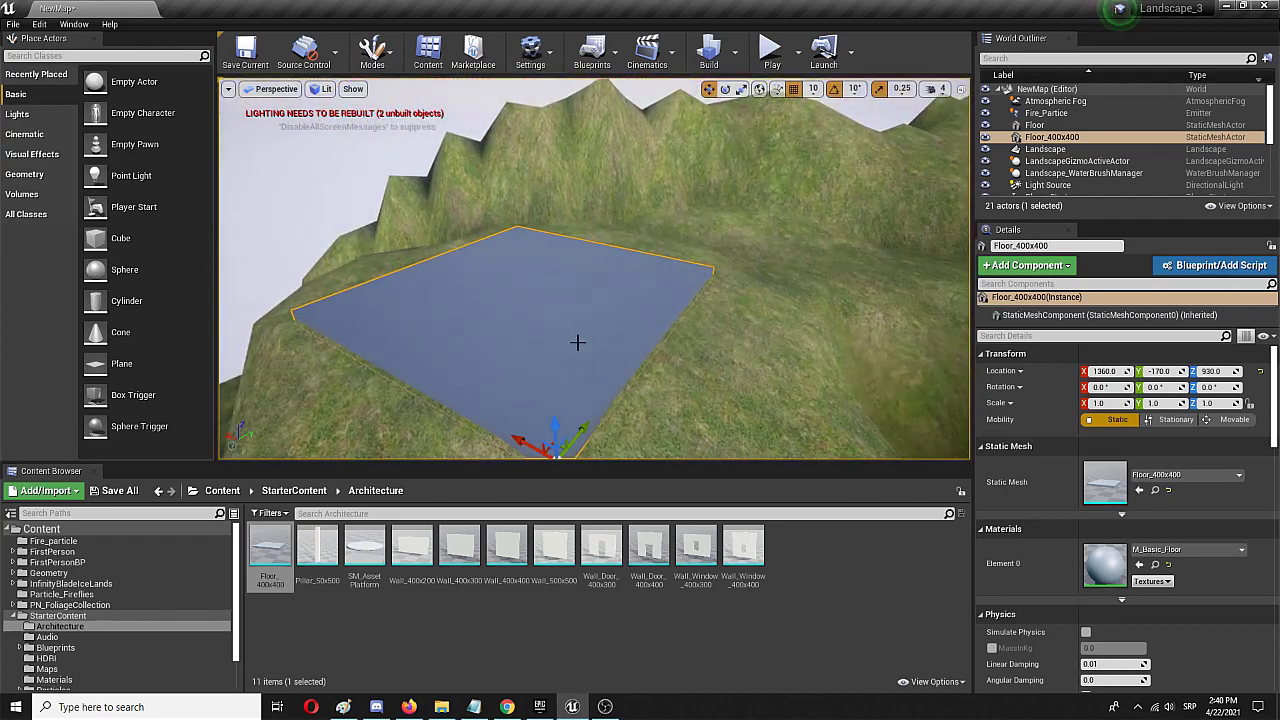
{"action": "right_click", "coordinate": [763, 349]}
{"action": "scroll", "coordinate": [664, 341], "scroll_direction": "down", "scroll_amount": 1}
{"action": "left_click", "coordinate": [668, 341]}
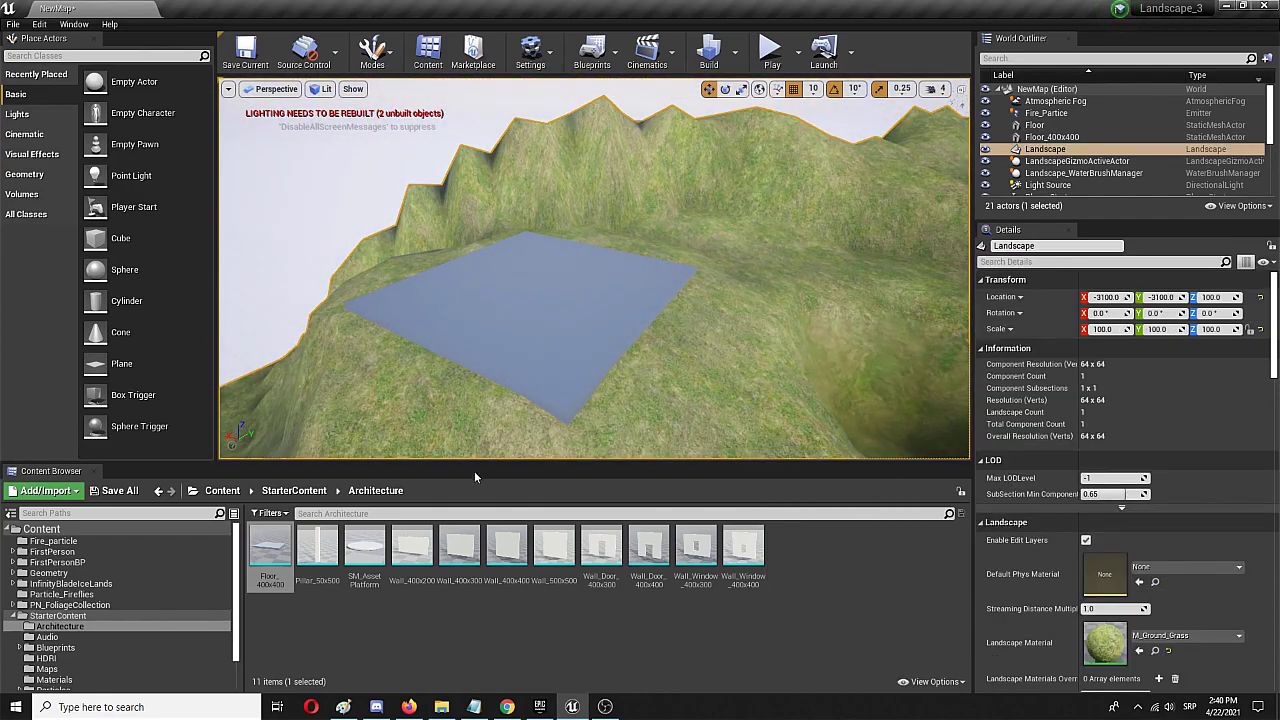
{"action": "left_click_drag", "start_coordinate": [459, 548], "coordinate": [572, 405]}
{"action": "left_click", "coordinate": [637, 415]}
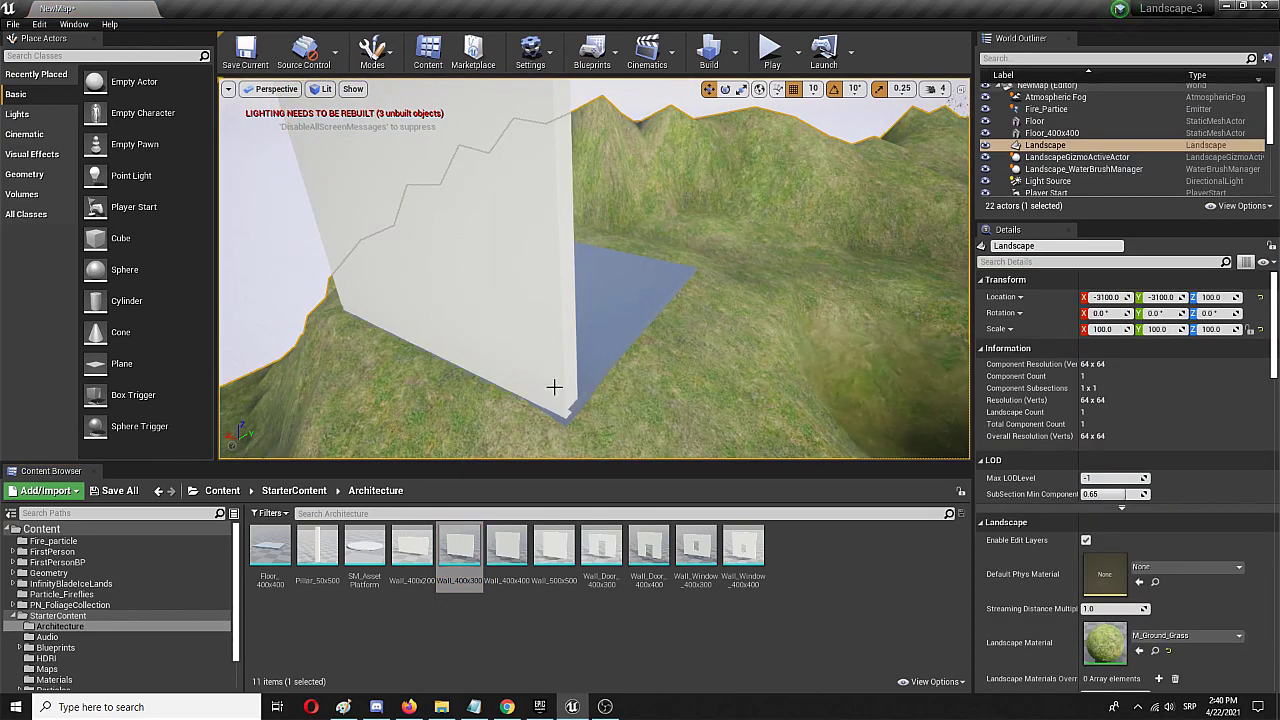
Raise the wall to Z 930 so that it stands on the floor slab.
{"action": "right_click_drag", "start_coordinate": [637, 415], "coordinate": [543, 206]}
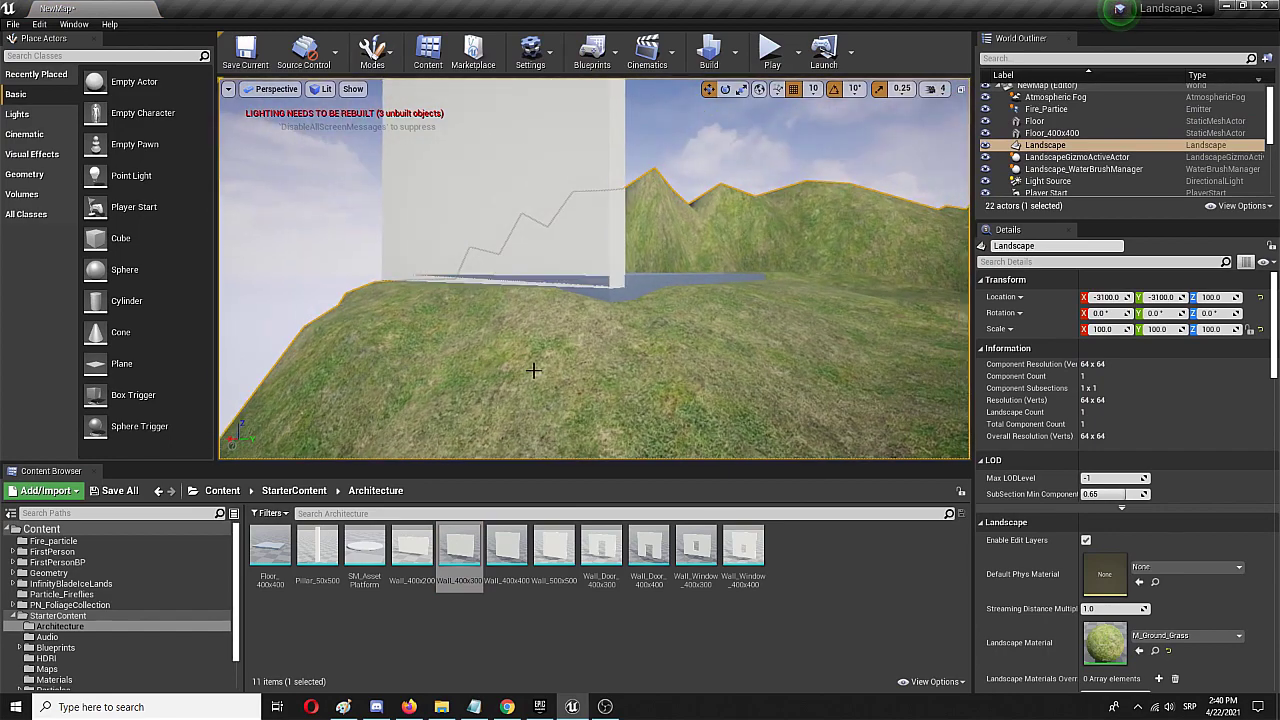
{"action": "left_click", "coordinate": [545, 205]}
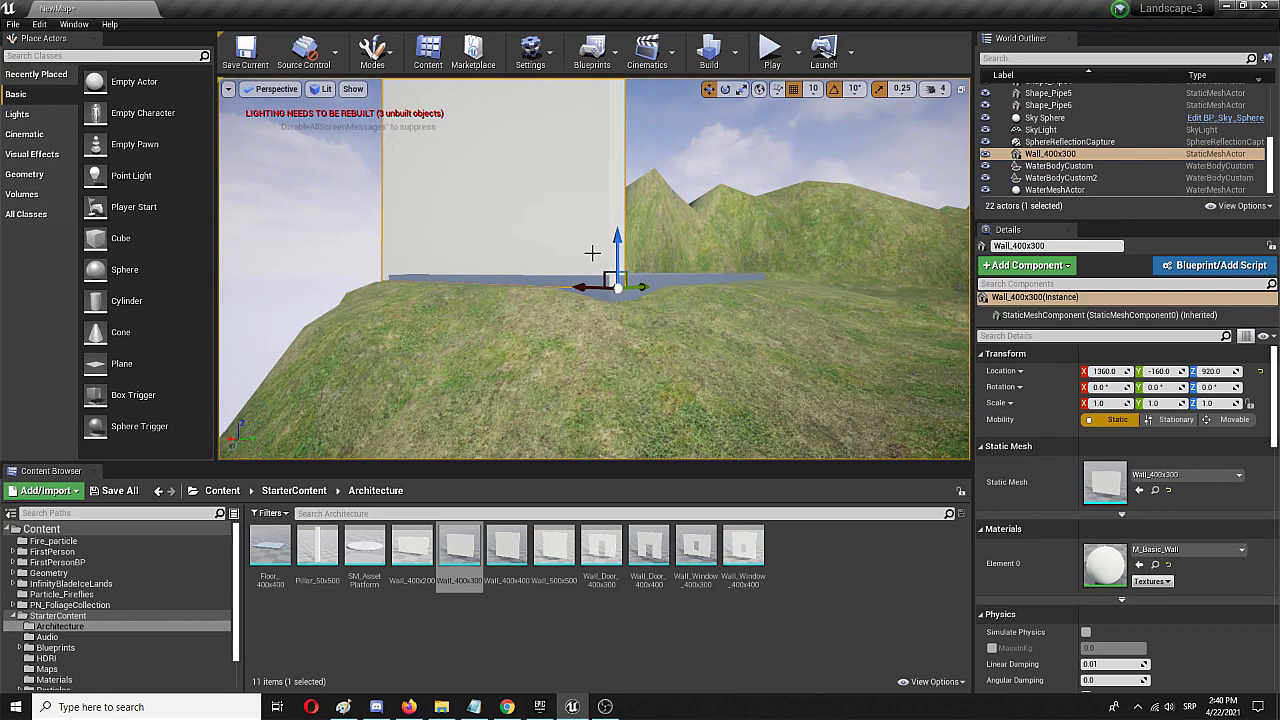
{"action": "left_click_drag", "start_coordinate": [618, 241], "coordinate": [616, 228]}
{"action": "left_click", "coordinate": [636, 296]}
Inspect from several angles how the wall sits on the floor's edge and corner.
{"action": "mouse_move", "coordinate": [638, 295]}
{"action": "right_mouse_down"}
{"action": "mouse_move", "coordinate": [646, 284]}
{"action": "mouse_move", "coordinate": [480, 284]}
{"action": "right_mouse_up"}
{"action": "key", "text": "d"}
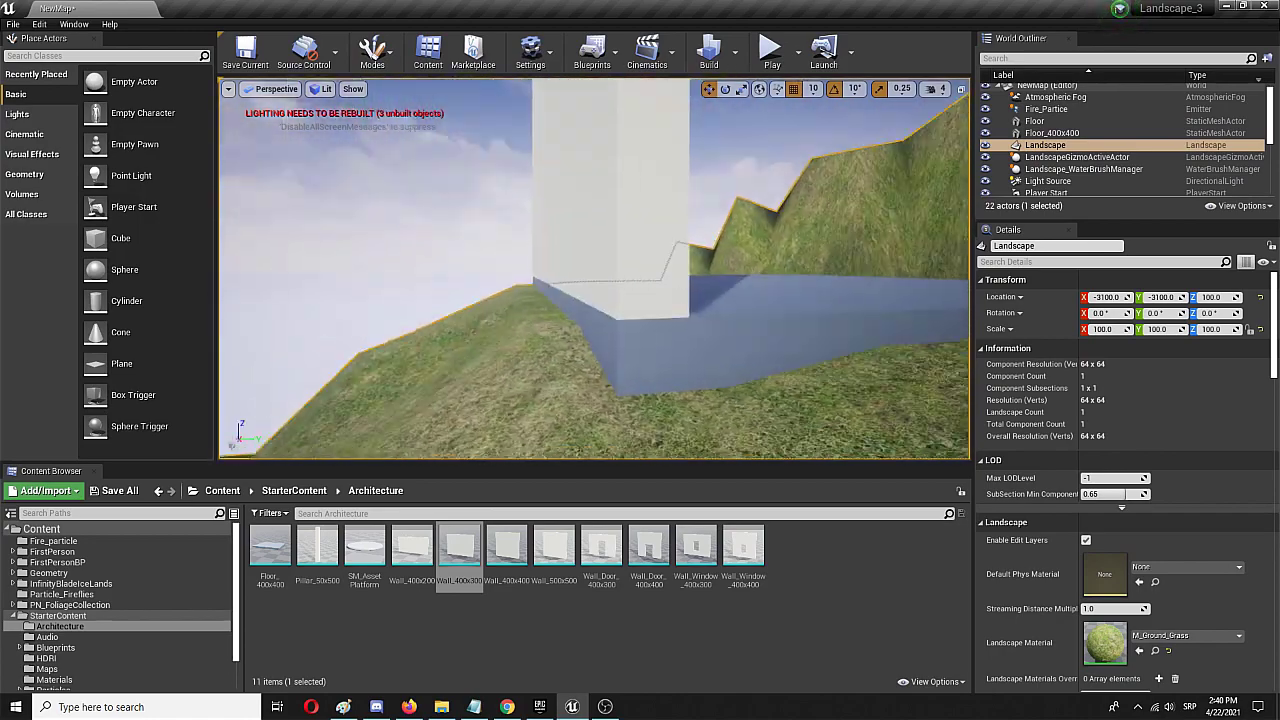
{"action": "right_click_drag", "start_coordinate": [594, 268], "coordinate": [680, 285]}
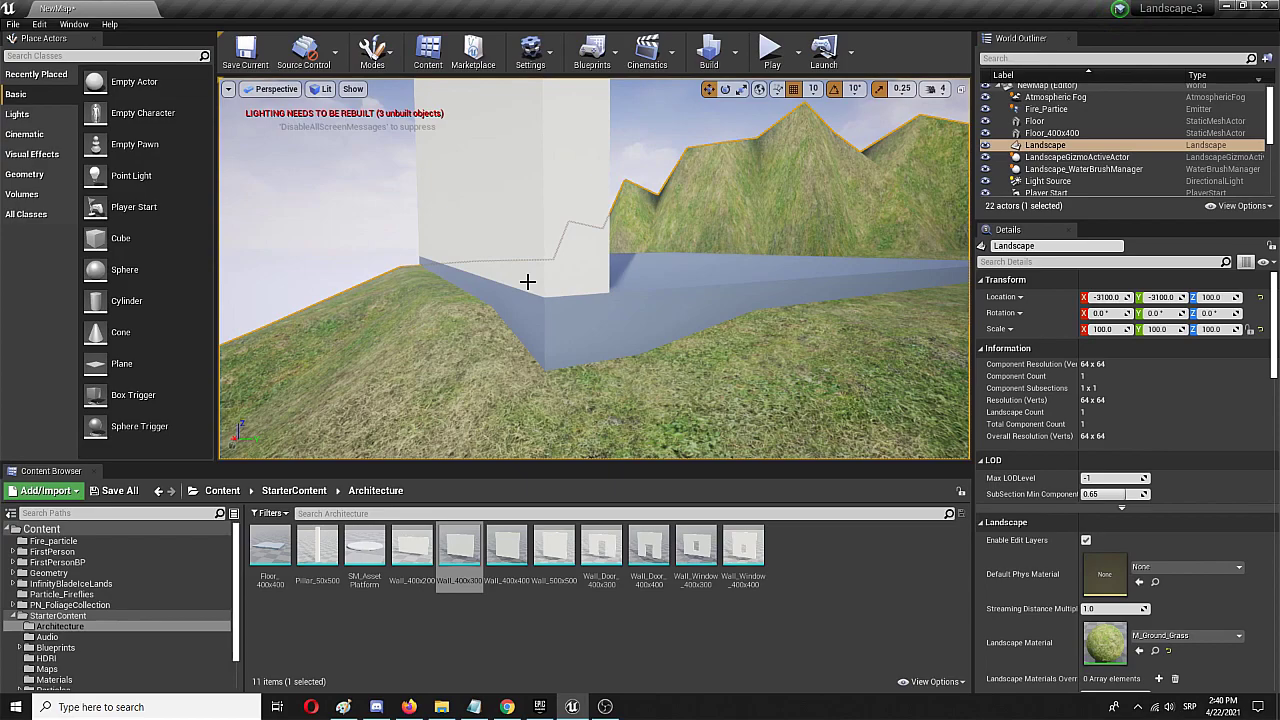
{"action": "right_click_drag", "start_coordinate": [594, 270], "coordinate": [682, 295]}
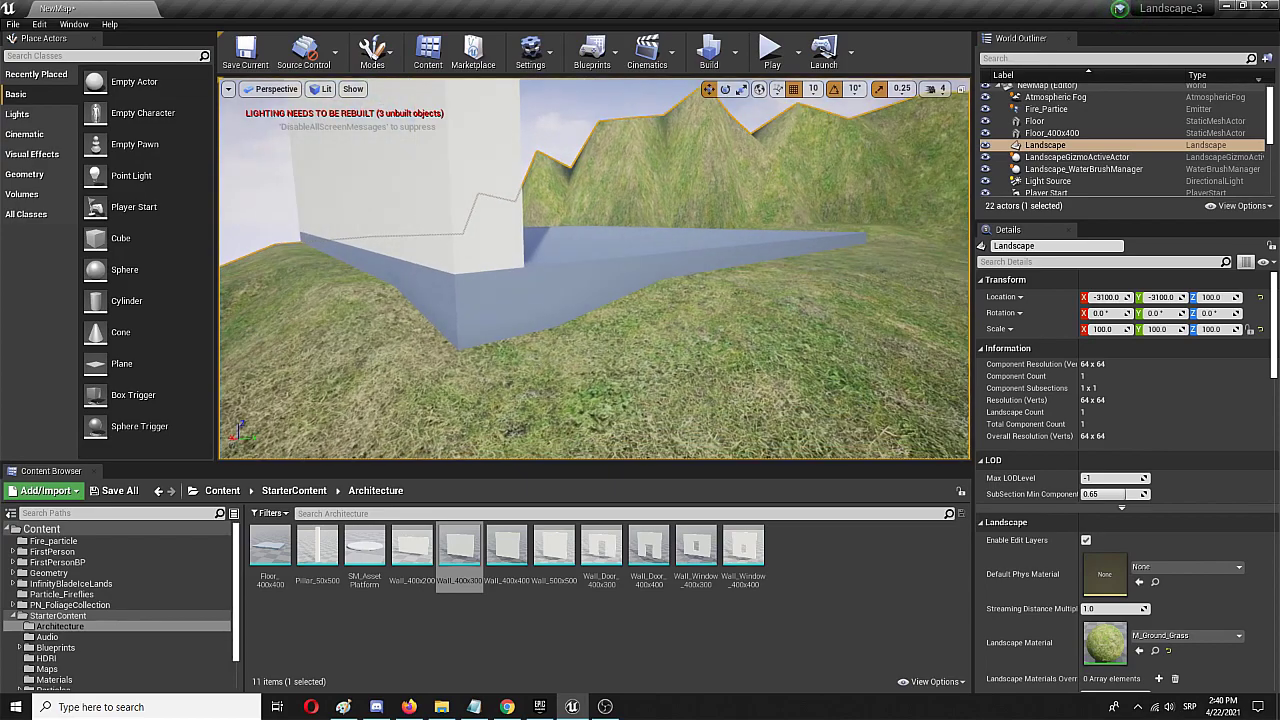
{"action": "right_click_drag", "start_coordinate": [511, 263], "coordinate": [493, 231]}
{"action": "left_click", "coordinate": [482, 261]}
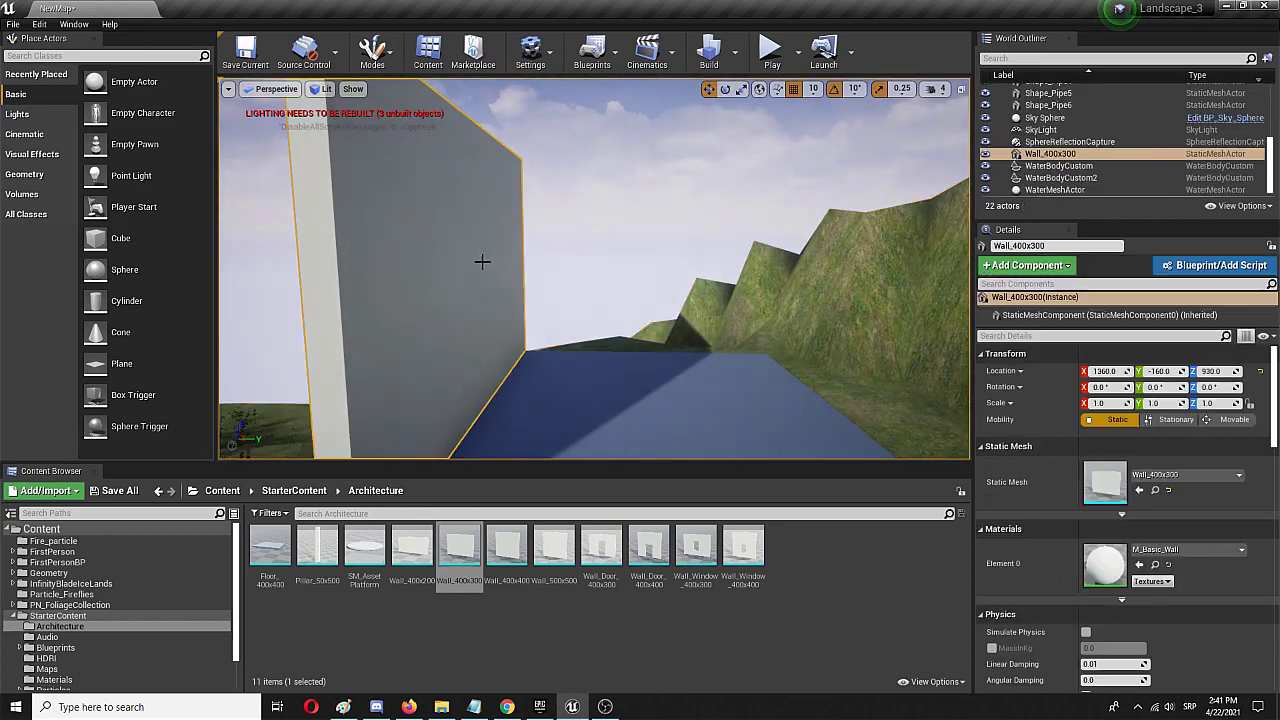
{"action": "left_click", "coordinate": [638, 427]}
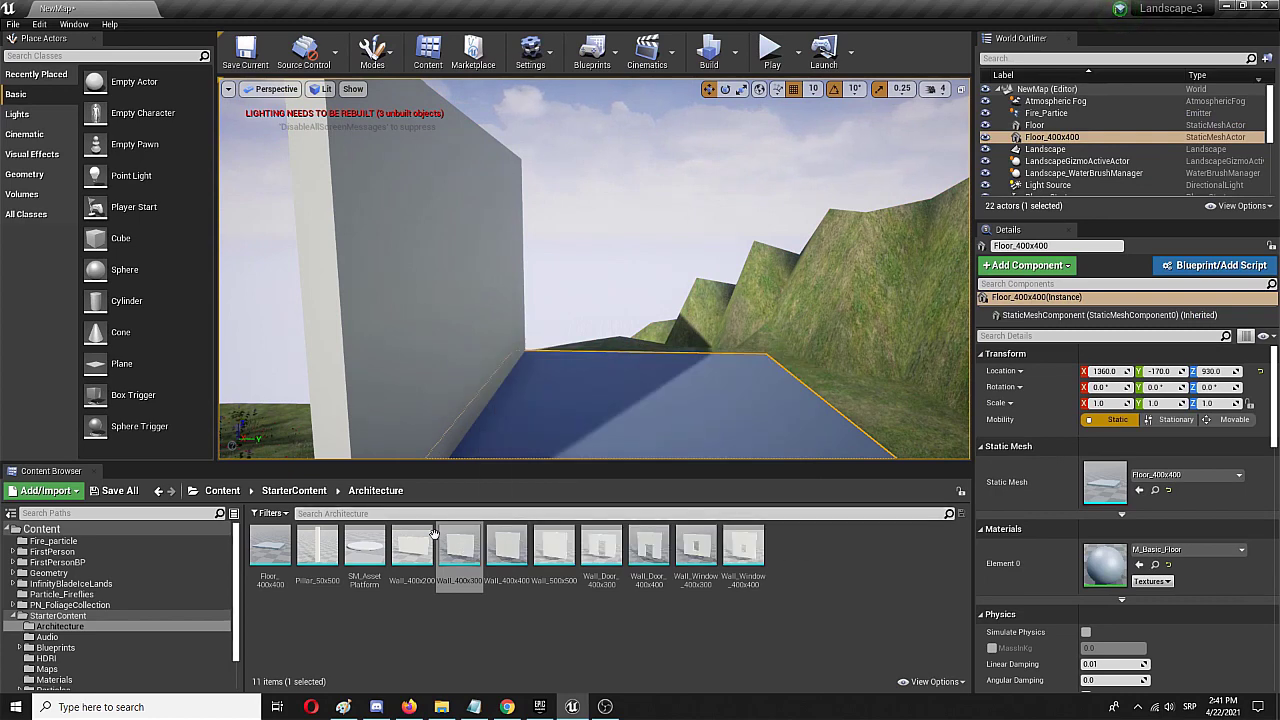
{"action": "left_click", "coordinate": [380, 352]}
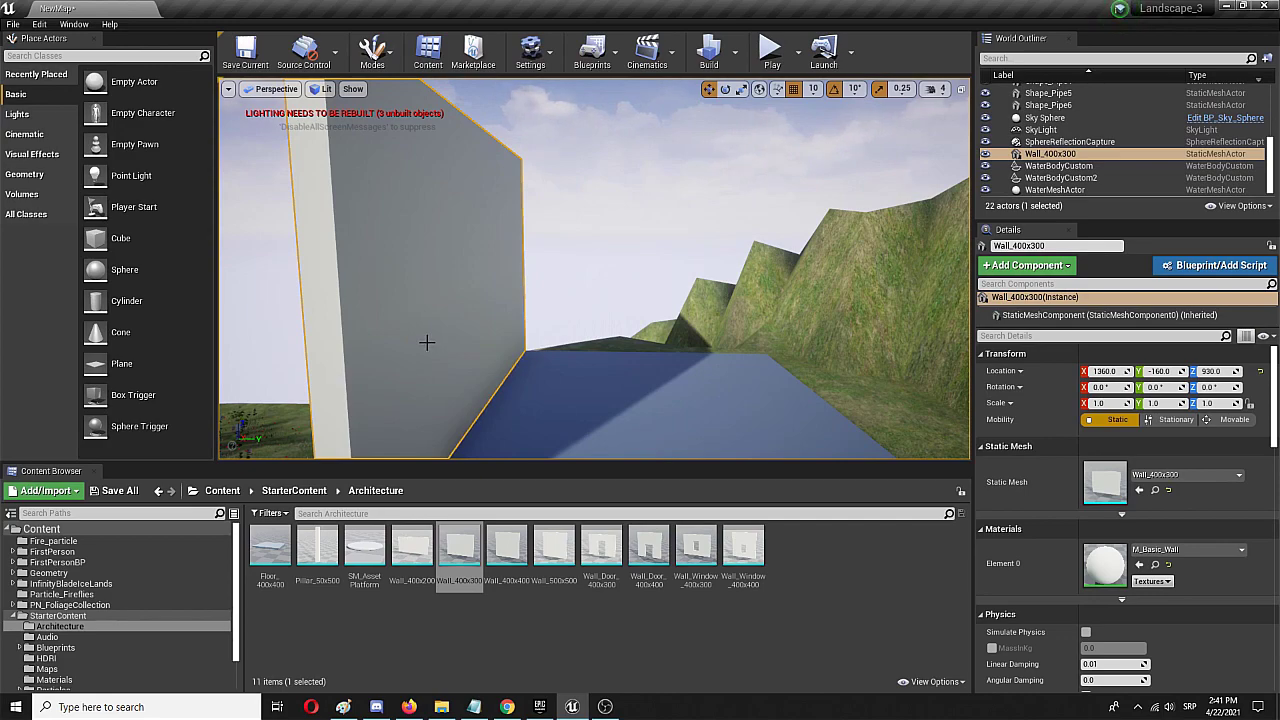
{"action": "mouse_move", "coordinate": [389, 251]}
{"action": "right_mouse_down"}
{"action": "mouse_move", "coordinate": [450, 290]}
{"action": "mouse_move", "coordinate": [435, 296]}
{"action": "mouse_move", "coordinate": [410, 285]}
{"action": "mouse_move", "coordinate": [440, 290]}
{"action": "mouse_move", "coordinate": [475, 270]}
{"action": "mouse_move", "coordinate": [350, 260]}
{"action": "mouse_move", "coordinate": [391, 268]}
{"action": "right_mouse_up"}
{"action": "scroll", "coordinate": [391, 264], "scroll_direction": "down", "scroll_amount": 5}
{"action": "mouse_move", "coordinate": [541, 390]}
{"action": "left_mouse_down"}
{"action": "mouse_move", "coordinate": [626, 391]}
{"action": "mouse_move", "coordinate": [543, 389]}
{"action": "left_mouse_up"}
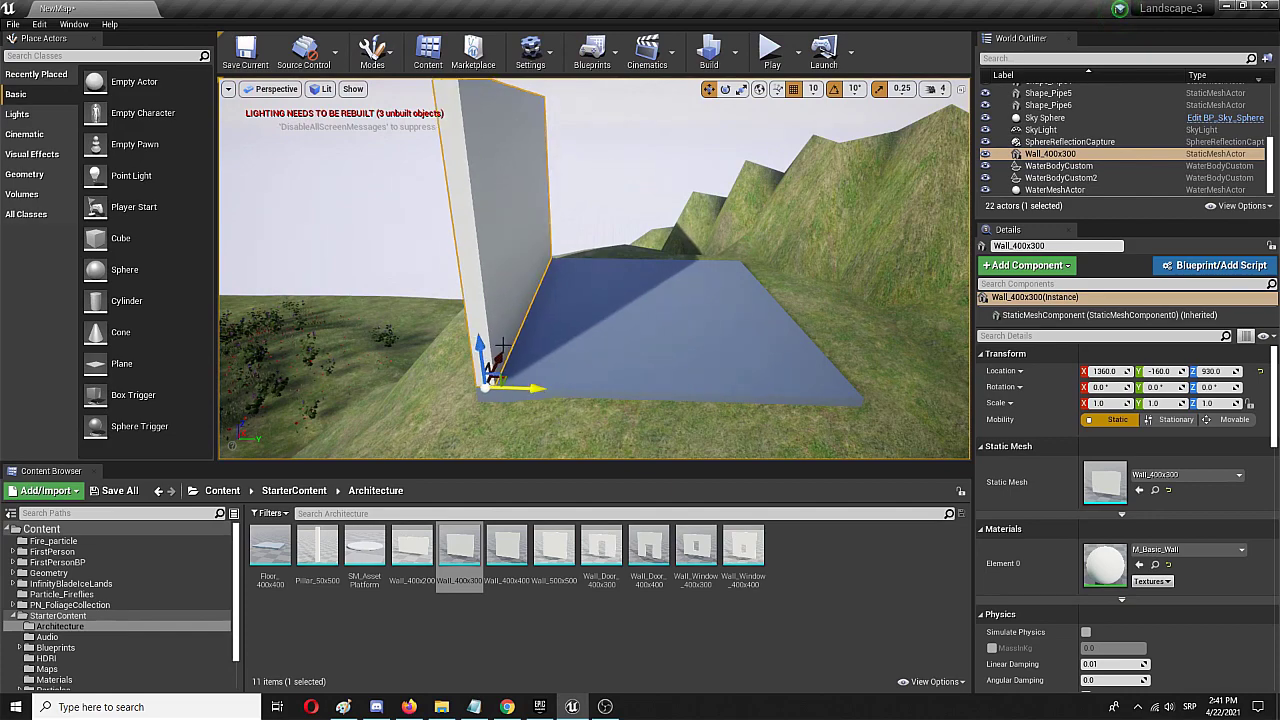
Duplicate the wall and move the copy along the Y axis to the floor's opposite edge, at Y 220.
{"action": "left_click", "coordinate": [483, 321]}
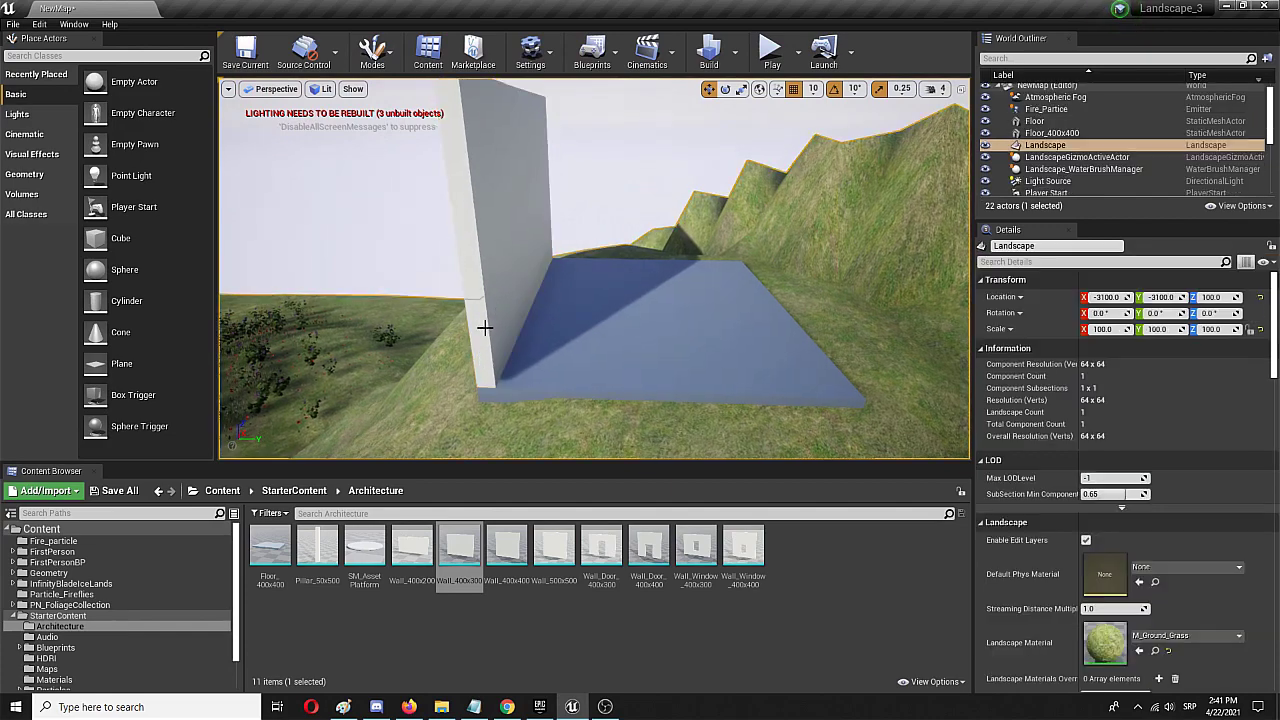
{"action": "left_click", "coordinate": [483, 315]}
{"action": "key", "text": "ctrl+w"}
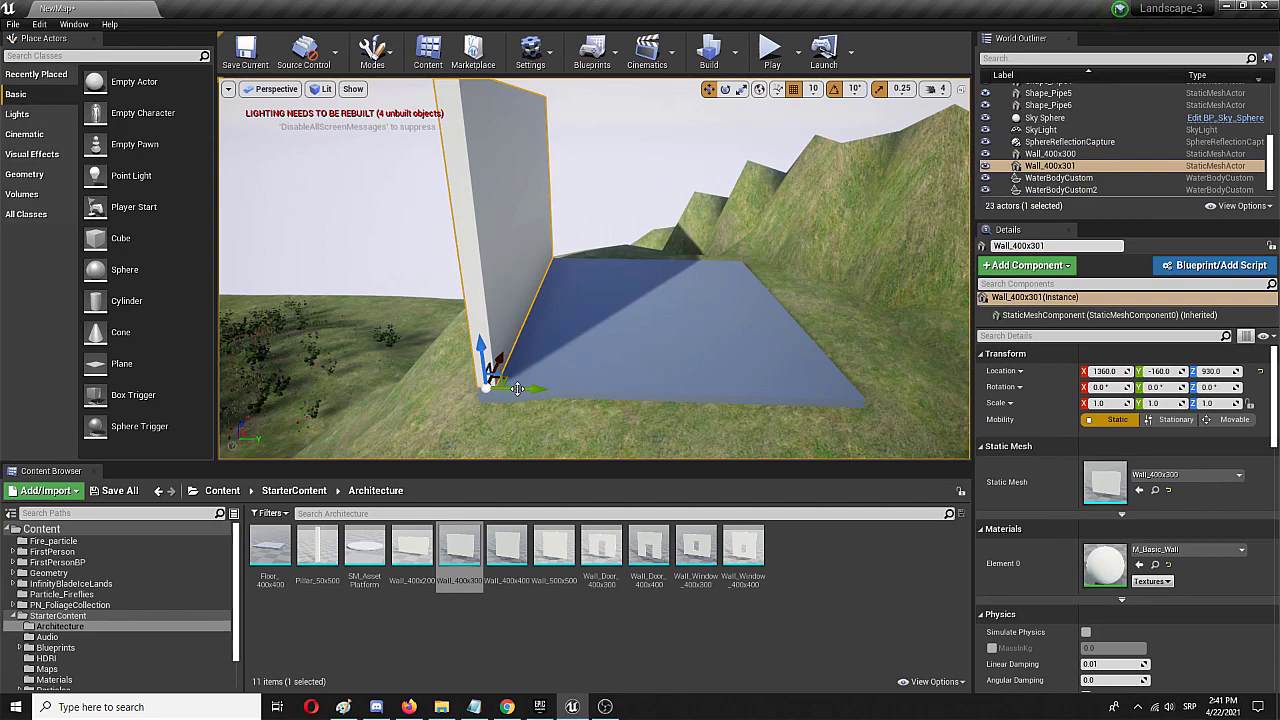
{"action": "left_click_drag", "start_coordinate": [539, 389], "coordinate": [916, 402]}
{"action": "right_click_drag", "start_coordinate": [807, 373], "coordinate": [693, 327]}
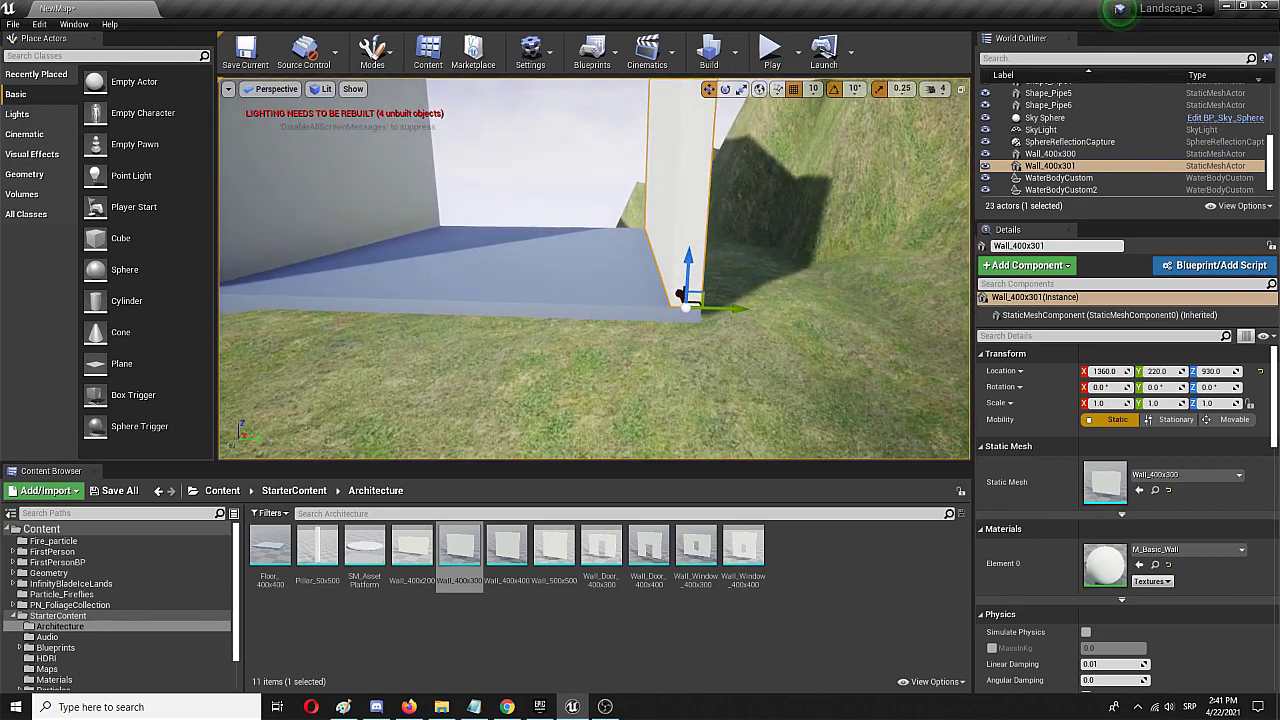
{"action": "left_click_drag", "start_coordinate": [741, 310], "coordinate": [709, 305]}
{"action": "left_click", "coordinate": [725, 311]}
{"action": "left_click", "coordinate": [662, 288]}
{"action": "left_click", "coordinate": [573, 329]}
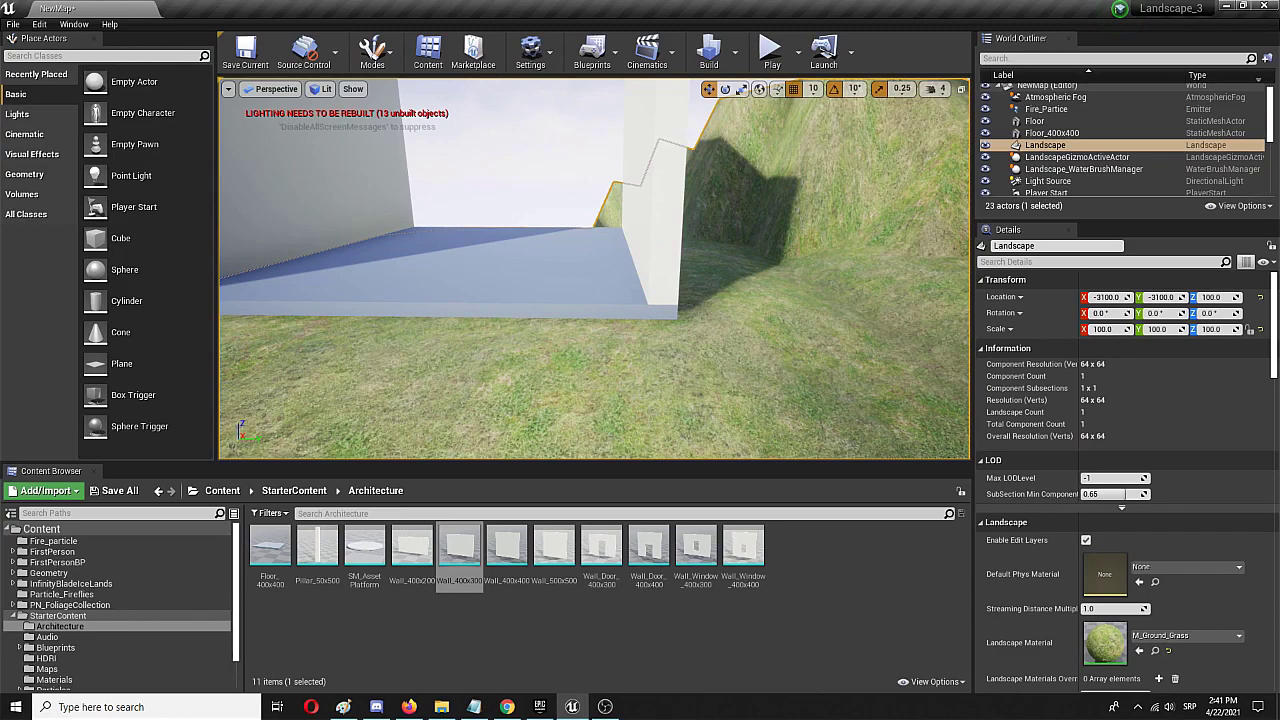
Place a Wall_Window_400x300 mesh on the floor between the two side walls.
{"action": "right_click_drag", "start_coordinate": [571, 330], "coordinate": [520, 298]}
{"action": "scroll", "coordinate": [508, 334], "scroll_direction": "down", "scroll_amount": 5}
{"action": "left_click_drag", "start_coordinate": [500, 262], "coordinate": [506, 331]}
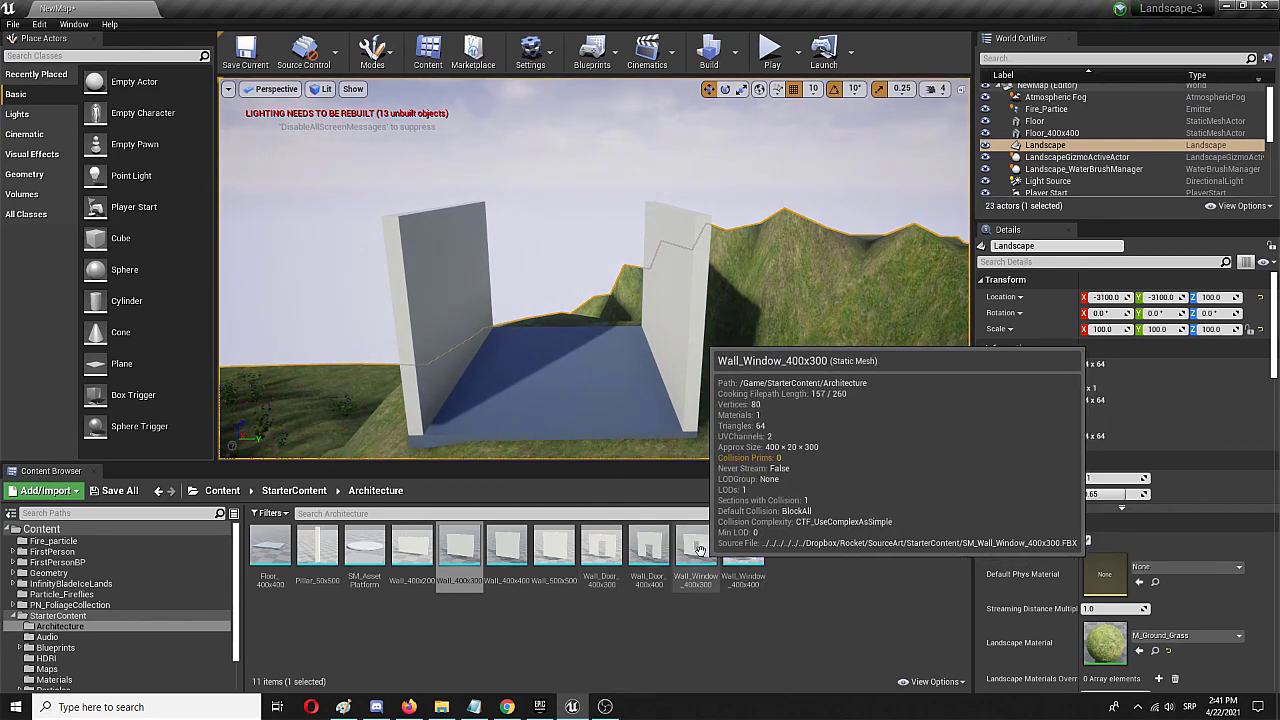
{"action": "left_click_drag", "start_coordinate": [700, 550], "coordinate": [520, 432]}
{"action": "left_click", "coordinate": [674, 310]}
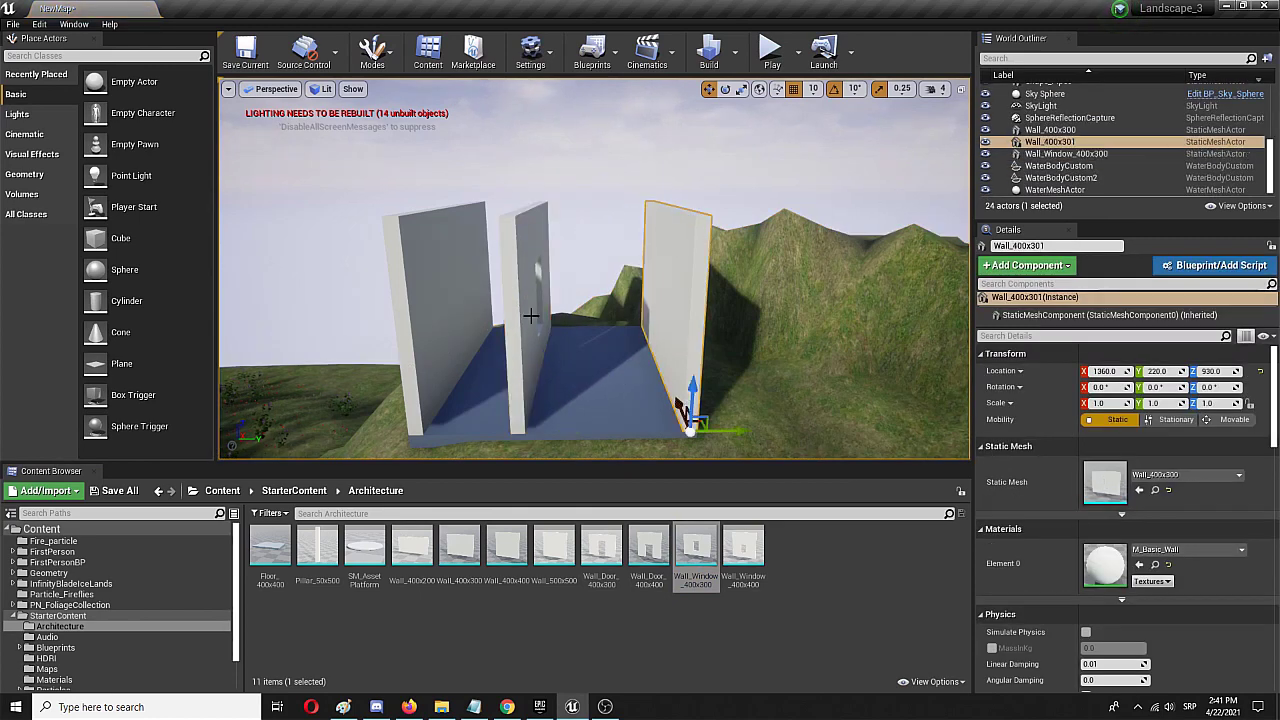
Rotate the Wall_Window_400x300 mesh 90° about the Z axis so that it runs across the floor.
{"action": "left_click", "coordinate": [531, 316]}
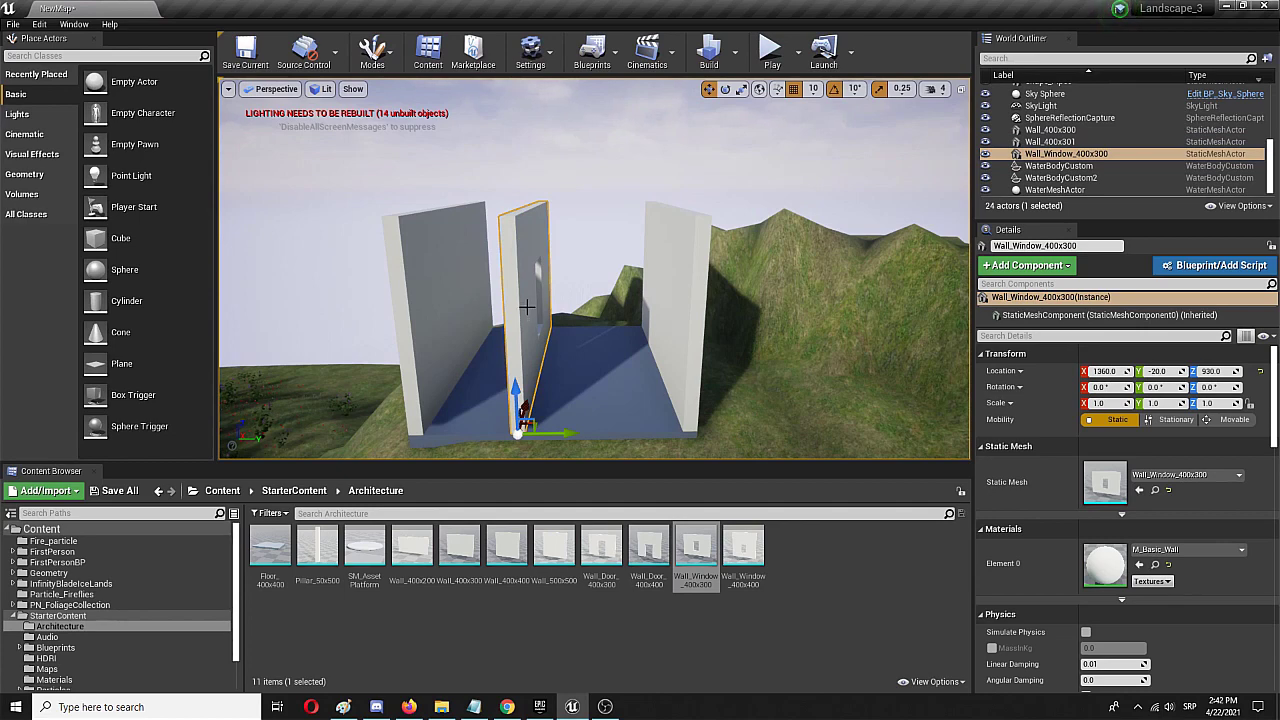
{"action": "key", "text": "r"}
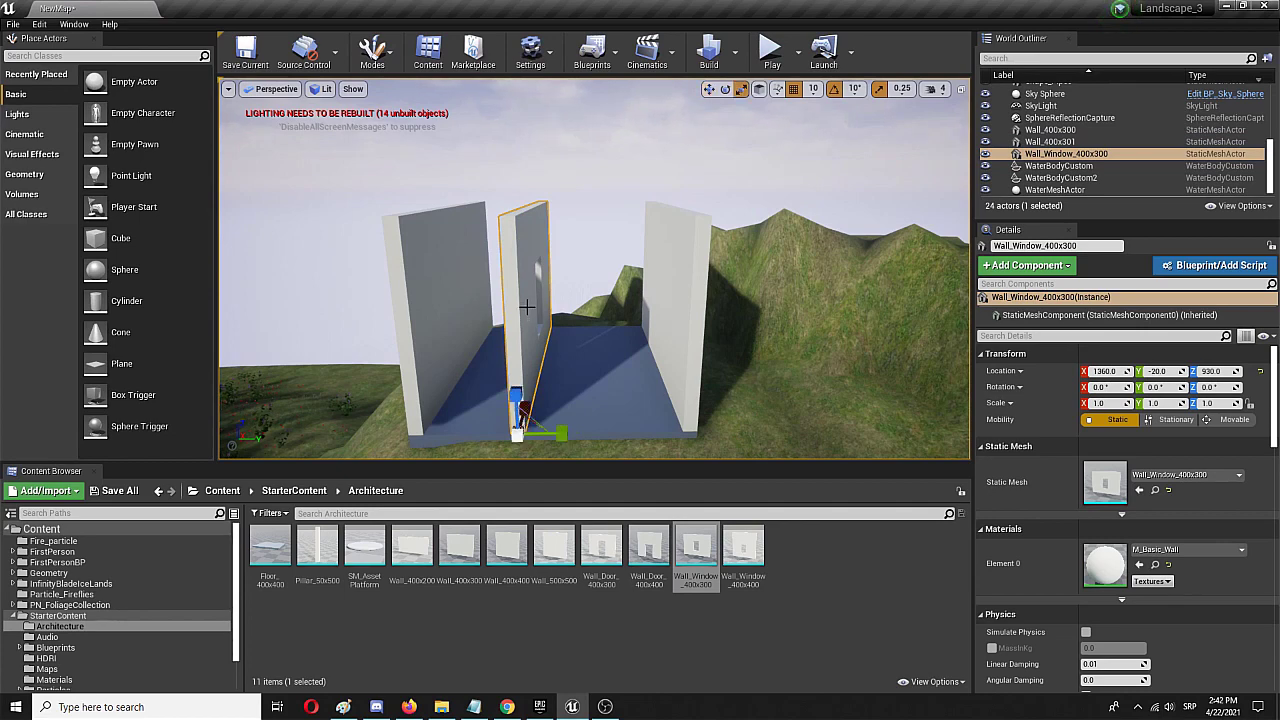
{"action": "key", "text": "e"}
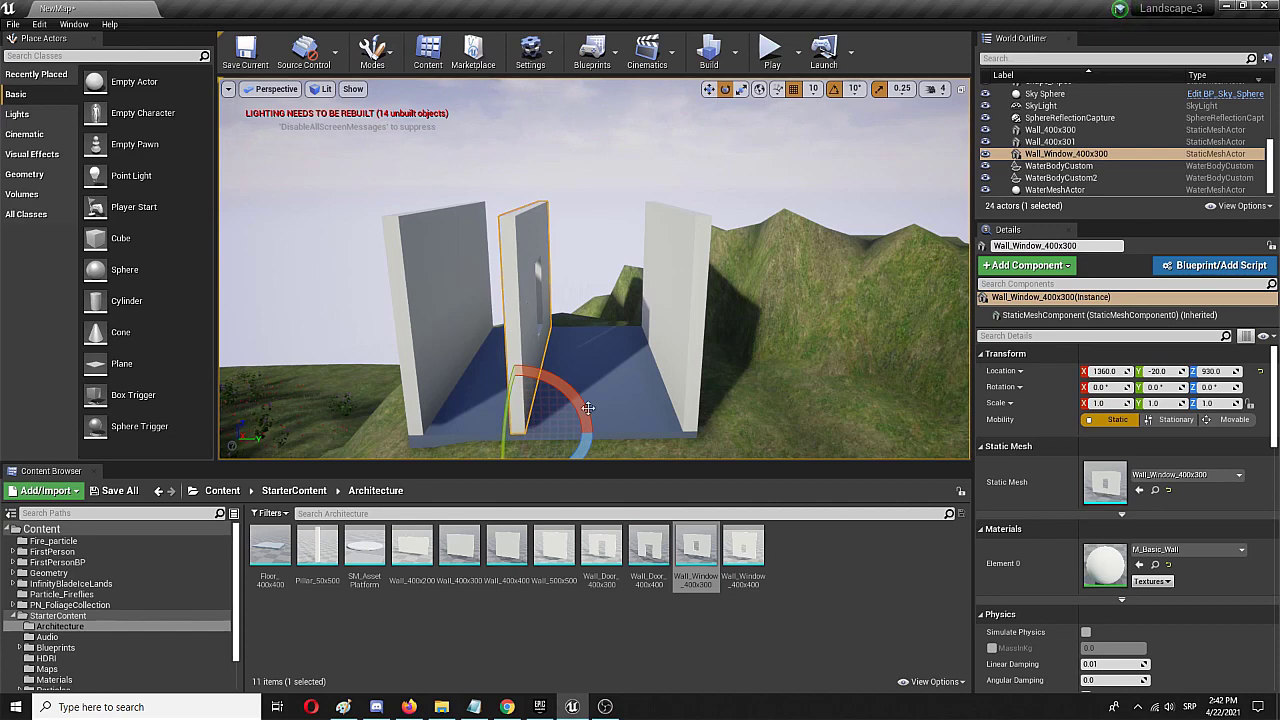
{"action": "scroll", "coordinate": [592, 410], "scroll_direction": "down", "scroll_amount": 1}
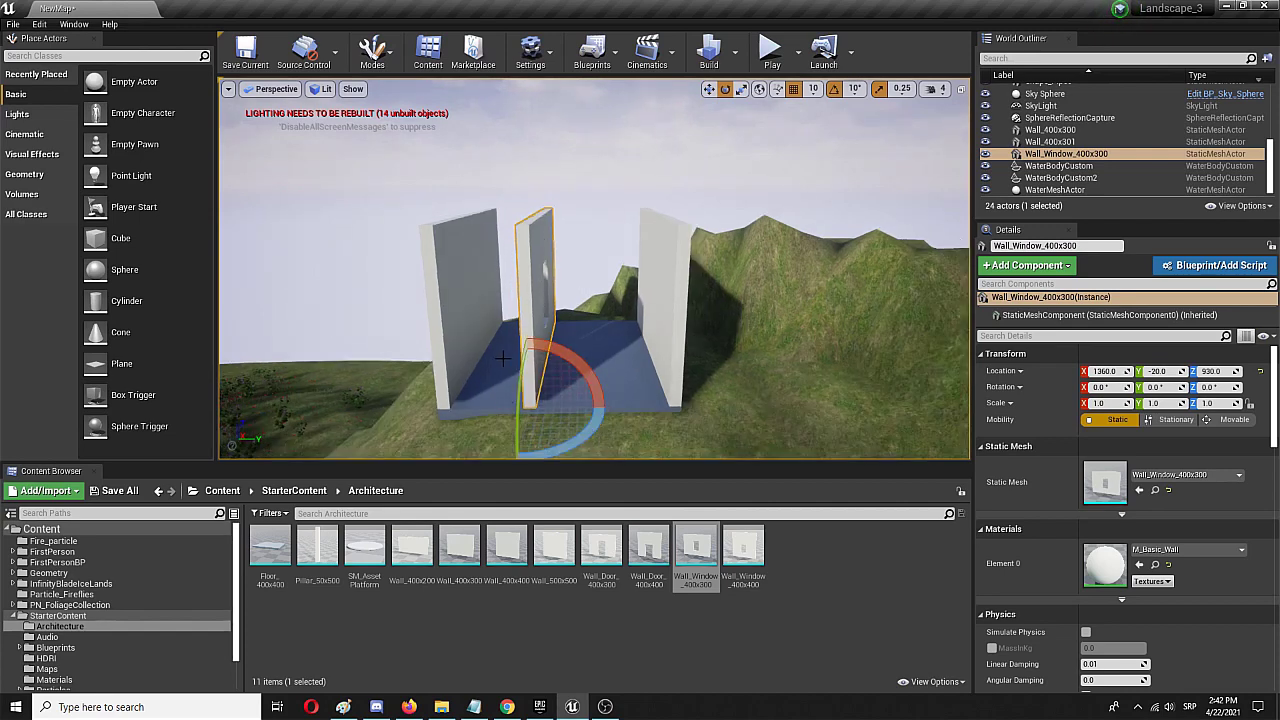
{"action": "left_click_drag", "start_coordinate": [530, 427], "coordinate": [602, 455]}
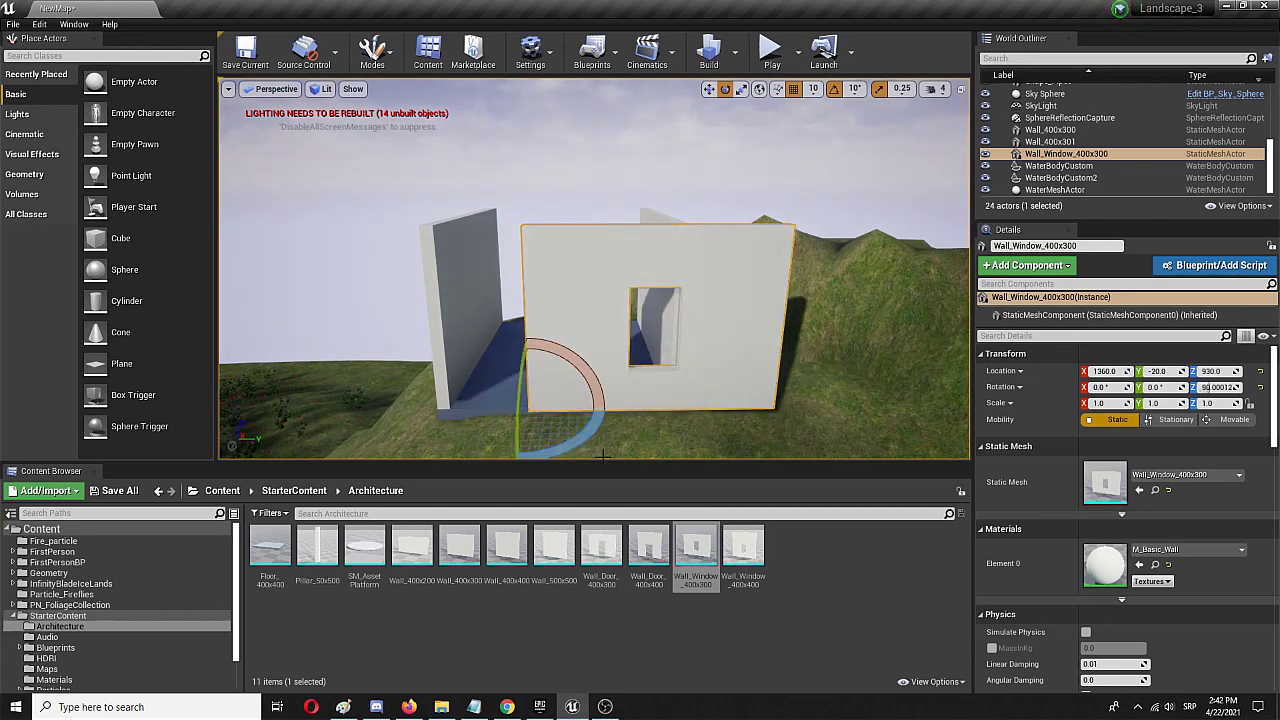
Move the window wall to X 1750, Y -170 so that it closes the back between the two side walls.
{"action": "key", "text": "w"}
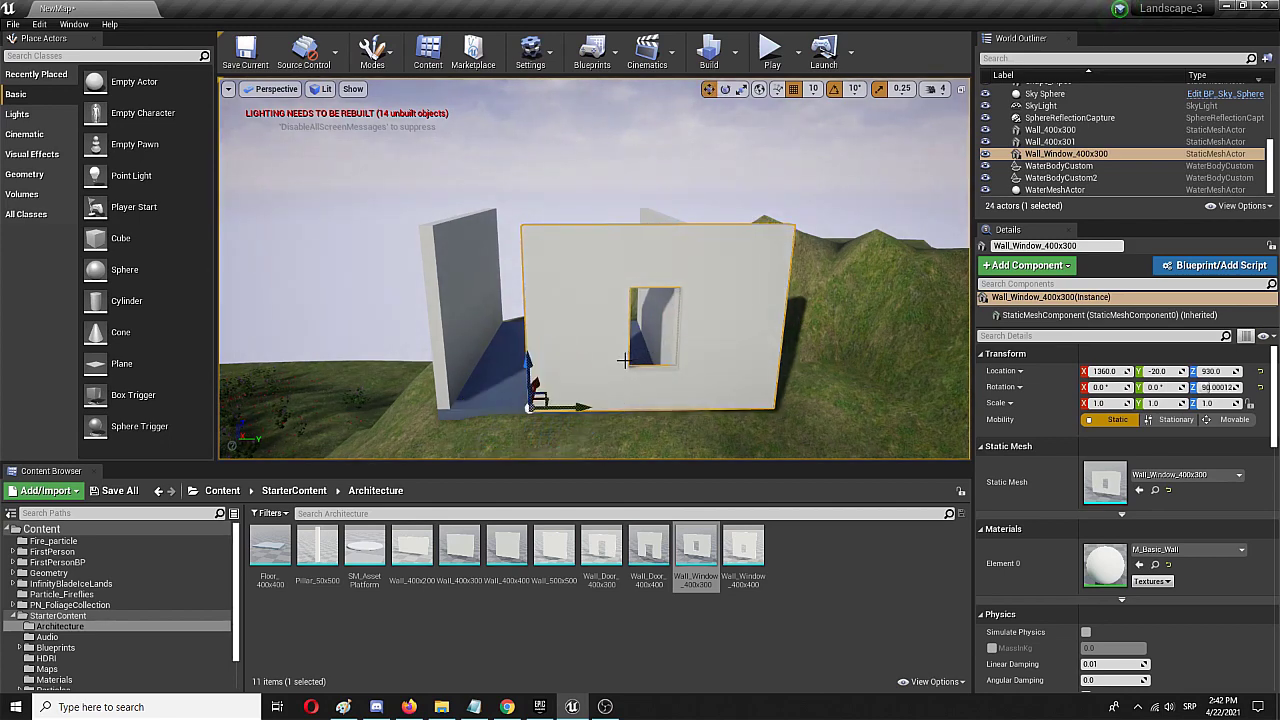
{"action": "left_click_drag", "start_coordinate": [576, 412], "coordinate": [468, 314]}
{"action": "right_click_drag", "start_coordinate": [467, 315], "coordinate": [503, 345]}
{"action": "key", "text": "w"}
{"action": "key", "text": "s"}
{"action": "right_click_drag", "start_coordinate": [554, 268], "coordinate": [563, 241]}
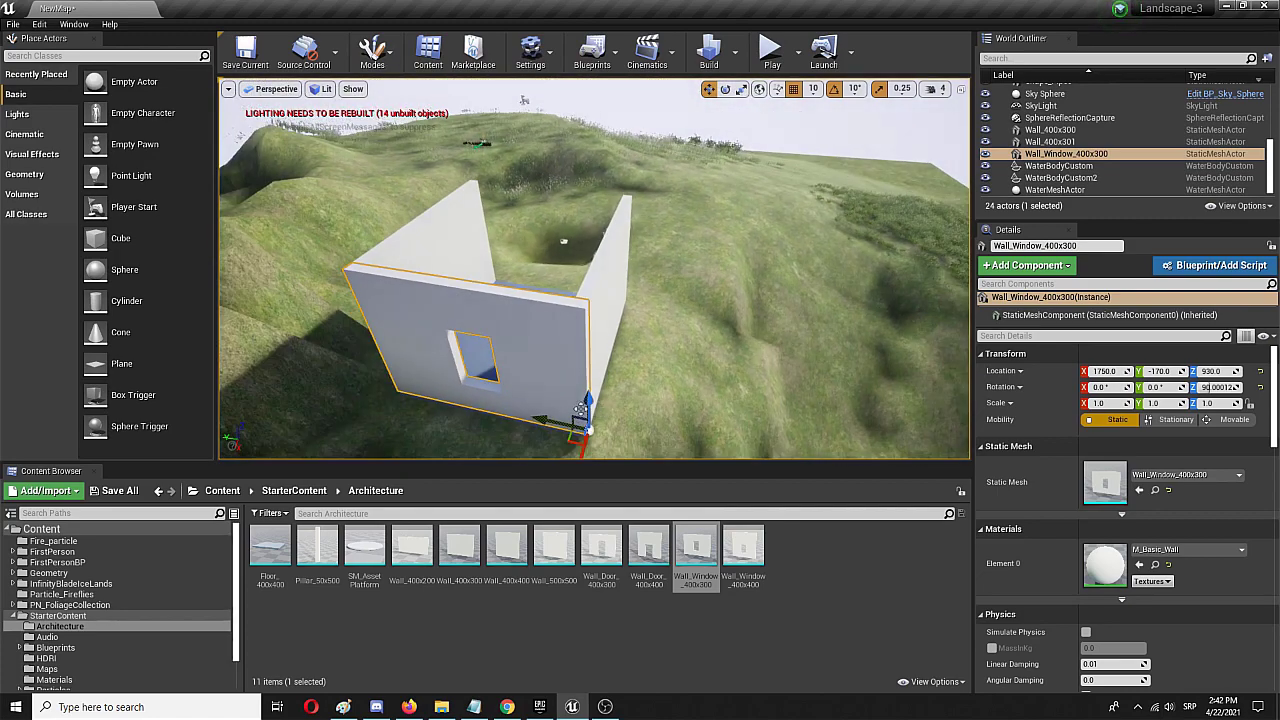
Inspect from outside and inside how the window wall meets the side walls and the floor.
{"action": "right_click_drag", "start_coordinate": [574, 440], "coordinate": [850, 402]}
{"action": "key", "text": "w"}
{"action": "left_click", "coordinate": [628, 368]}
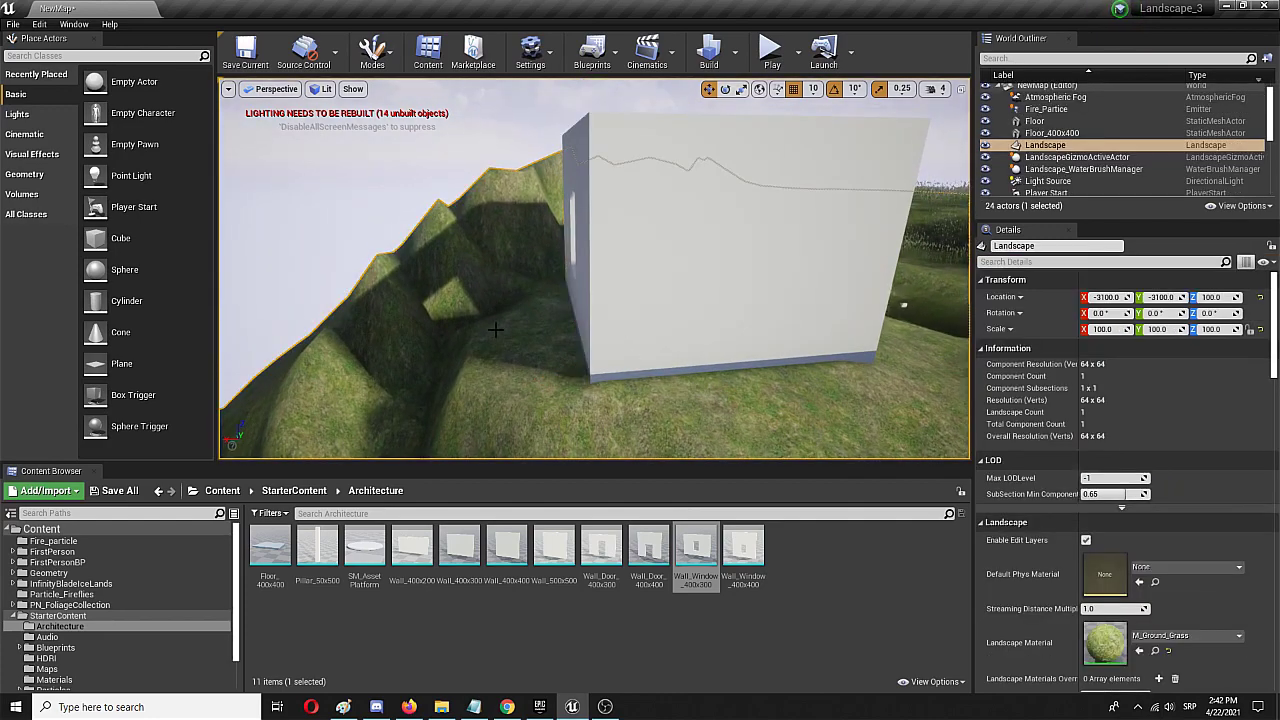
{"action": "right_click_drag", "start_coordinate": [495, 328], "coordinate": [738, 137]}
{"action": "key", "text": "a"}
{"action": "right_click_drag", "start_coordinate": [620, 290], "coordinate": [820, 276]}
{"action": "right_click_drag", "start_coordinate": [600, 190], "coordinate": [487, 334]}
{"action": "right_click_drag", "start_coordinate": [614, 308], "coordinate": [690, 312]}
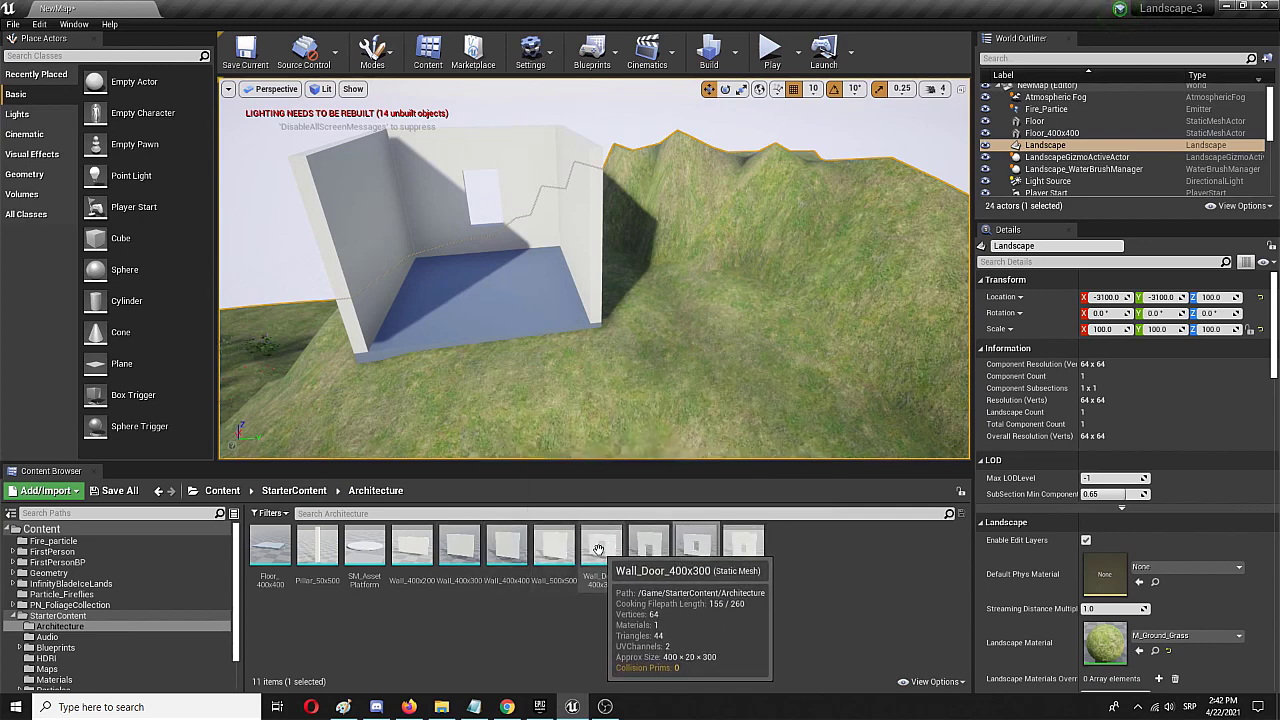
Place a Wall_Door_400x300 mesh at the floor's open front edge and rotate it 90° about the Z axis.
{"action": "left_click_drag", "start_coordinate": [608, 551], "coordinate": [447, 350]}
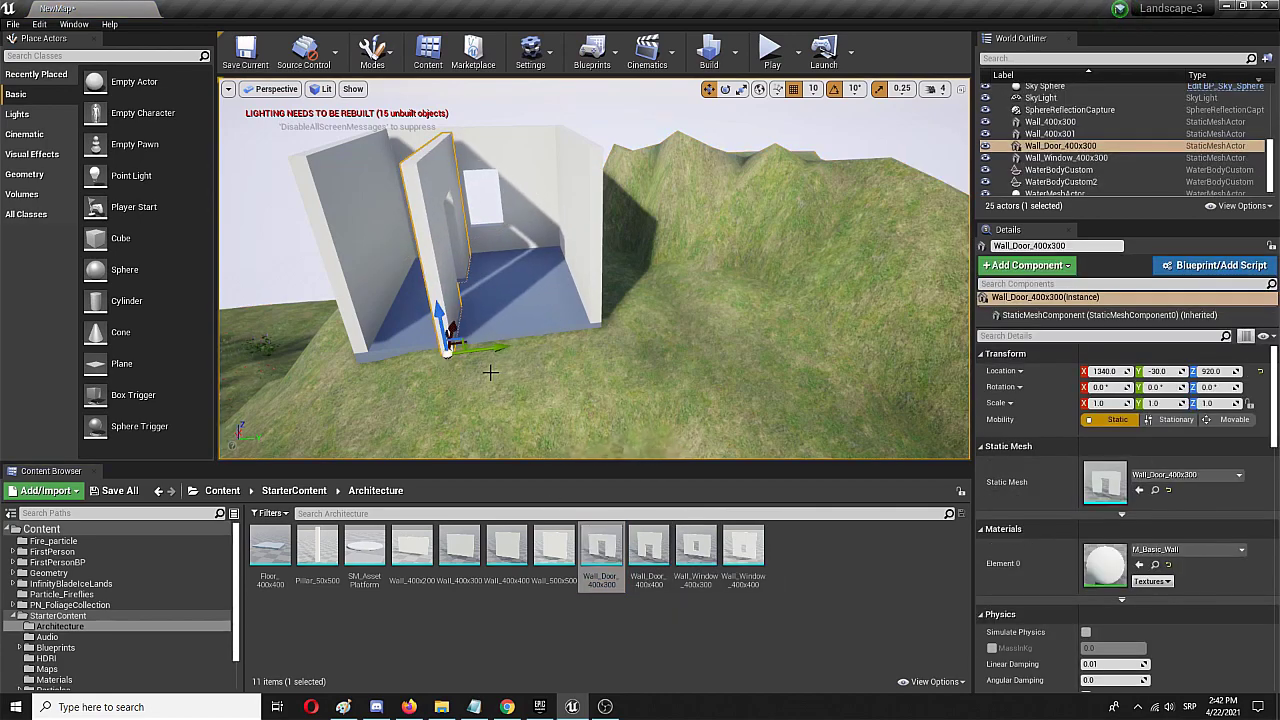
{"action": "key", "text": "e"}
{"action": "left_click_drag", "start_coordinate": [511, 368], "coordinate": [743, 344]}
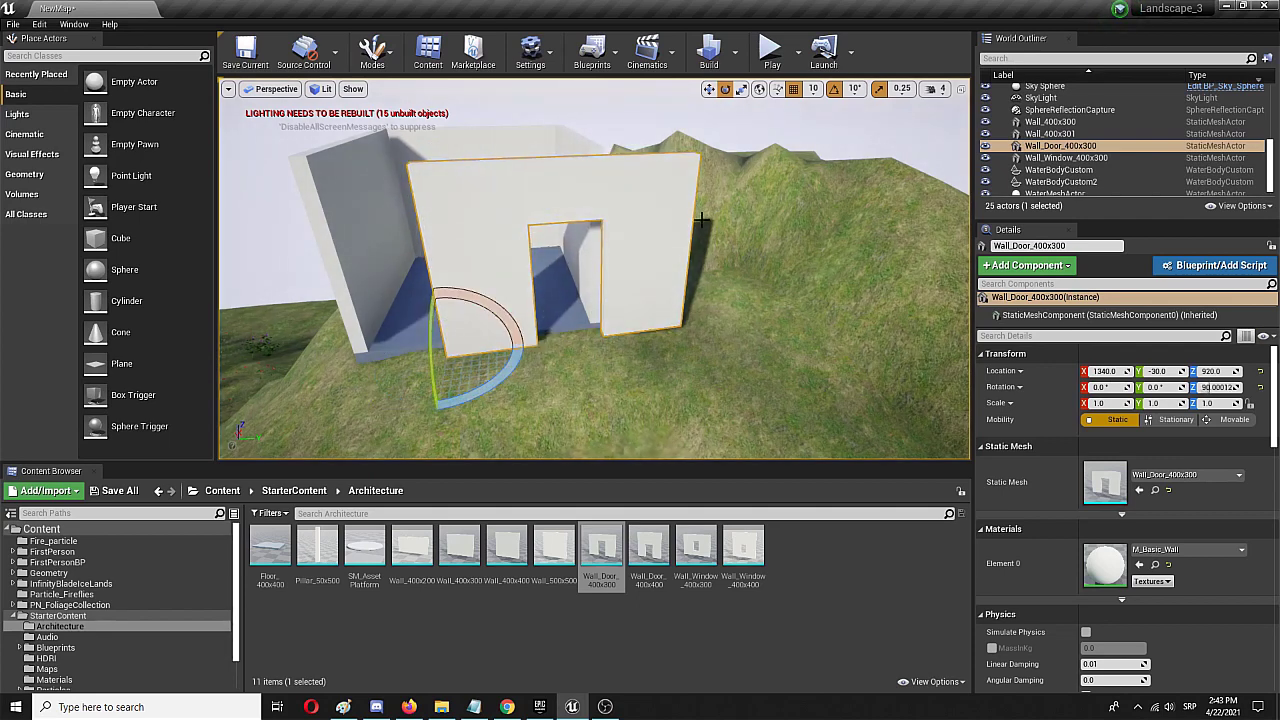
Position the door wall across the open front at X 1370, Y -170, Z 930 and check its corner with the side wall.
{"action": "key", "text": "w"}
{"action": "left_click_drag", "start_coordinate": [497, 347], "coordinate": [363, 329]}
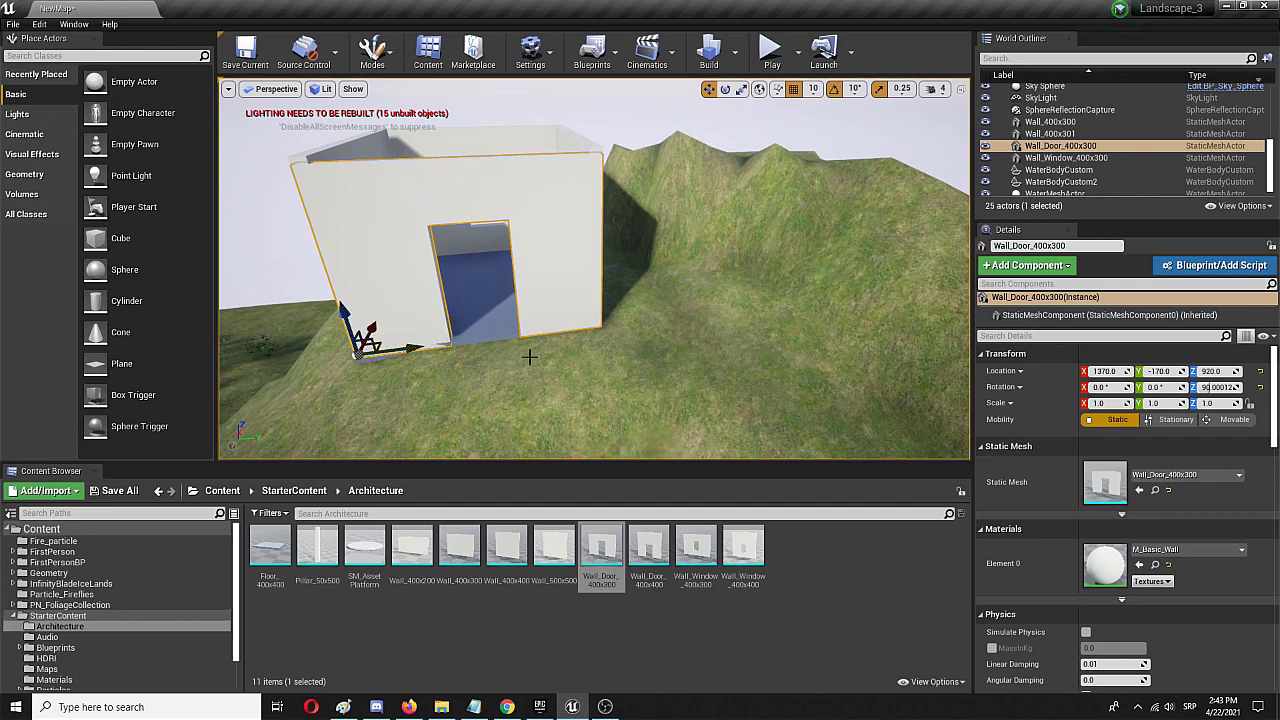
{"action": "left_click", "coordinate": [286, 159]}
{"action": "mouse_move", "coordinate": [286, 159]}
{"action": "right_mouse_down"}
{"action": "mouse_move", "coordinate": [240, 150]}
{"action": "mouse_move", "coordinate": [240, 125]}
{"action": "mouse_move", "coordinate": [256, 165]}
{"action": "mouse_move", "coordinate": [235, 135]}
{"action": "mouse_move", "coordinate": [248, 108]}
{"action": "mouse_move", "coordinate": [300, 108]}
{"action": "mouse_move", "coordinate": [288, 168]}
{"action": "right_mouse_up"}
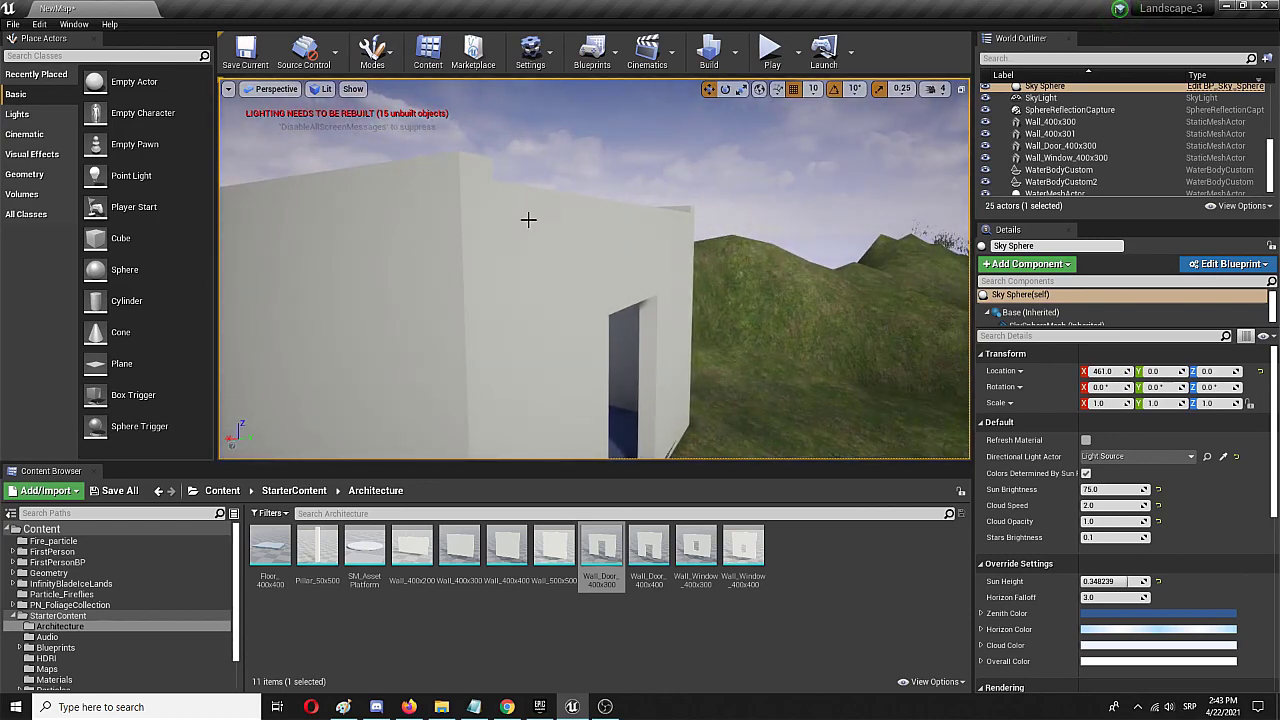
{"action": "left_click", "coordinate": [556, 232]}
{"action": "right_click_drag", "start_coordinate": [673, 336], "coordinate": [668, 452]}
{"action": "left_click_drag", "start_coordinate": [512, 380], "coordinate": [512, 368]}
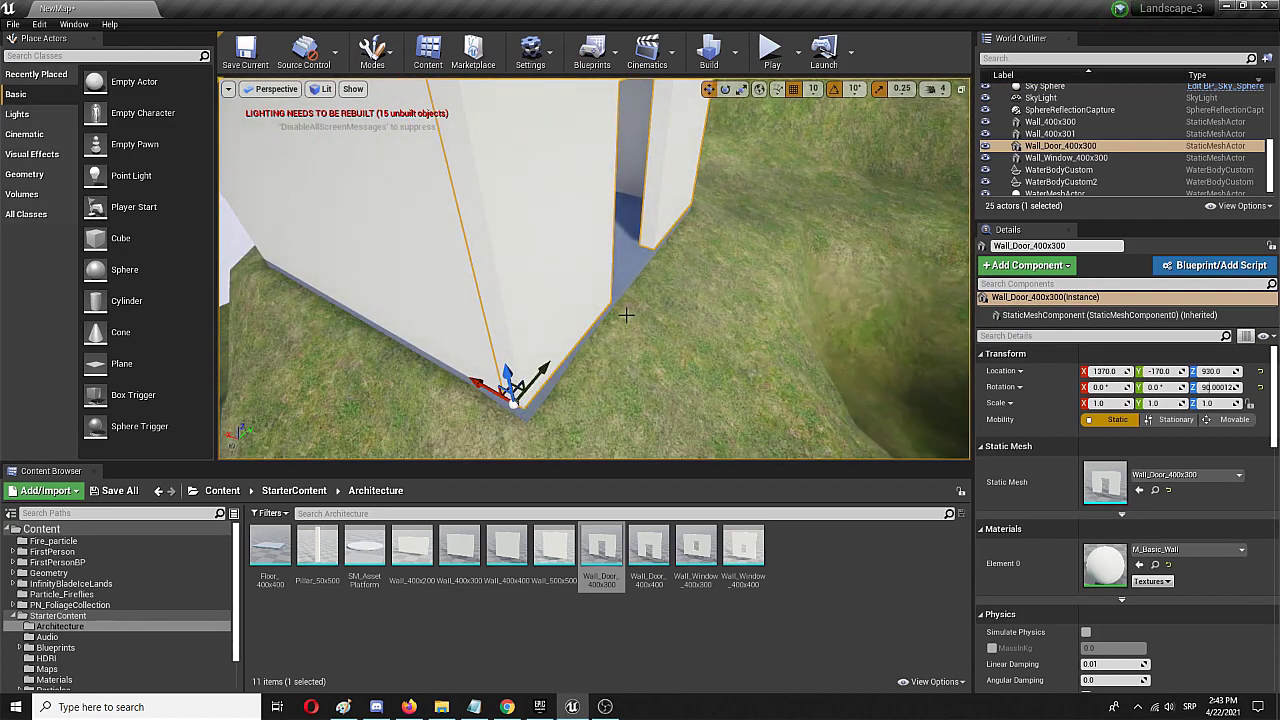
{"action": "right_click_drag", "start_coordinate": [619, 310], "coordinate": [695, 286]}
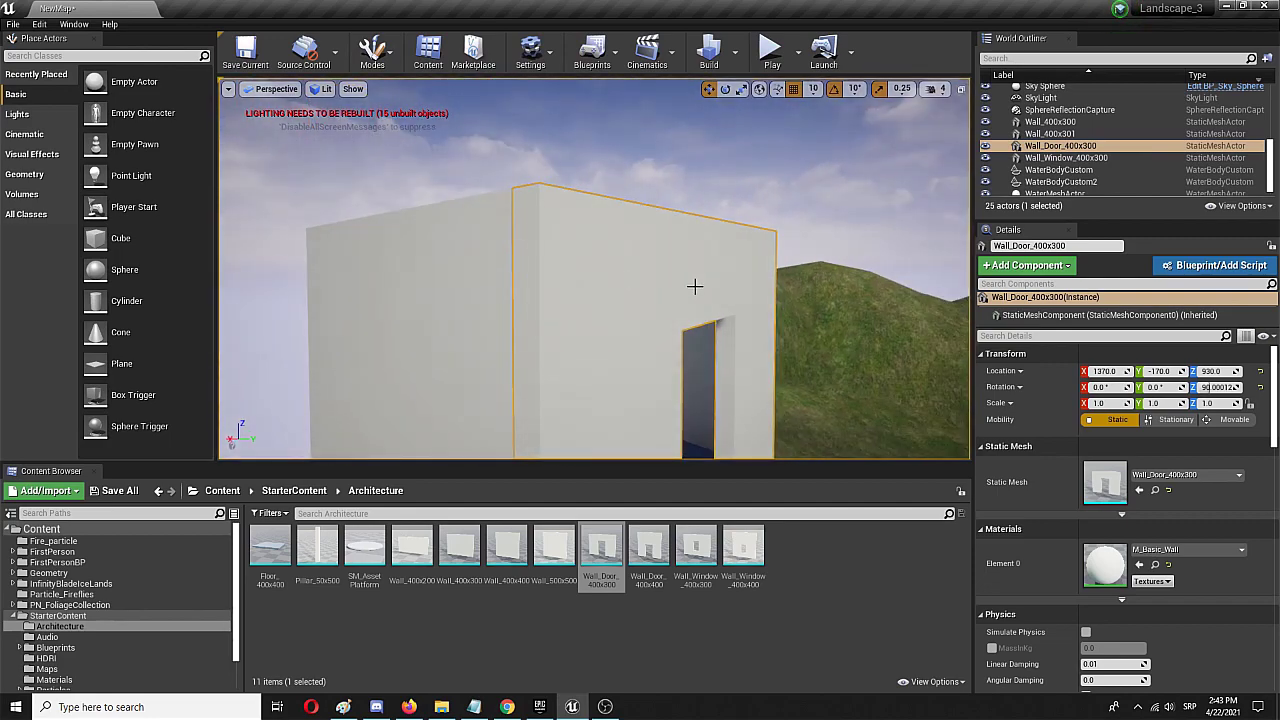
{"action": "right_click_drag", "start_coordinate": [814, 345], "coordinate": [833, 343]}
{"action": "left_click", "coordinate": [620, 187]}
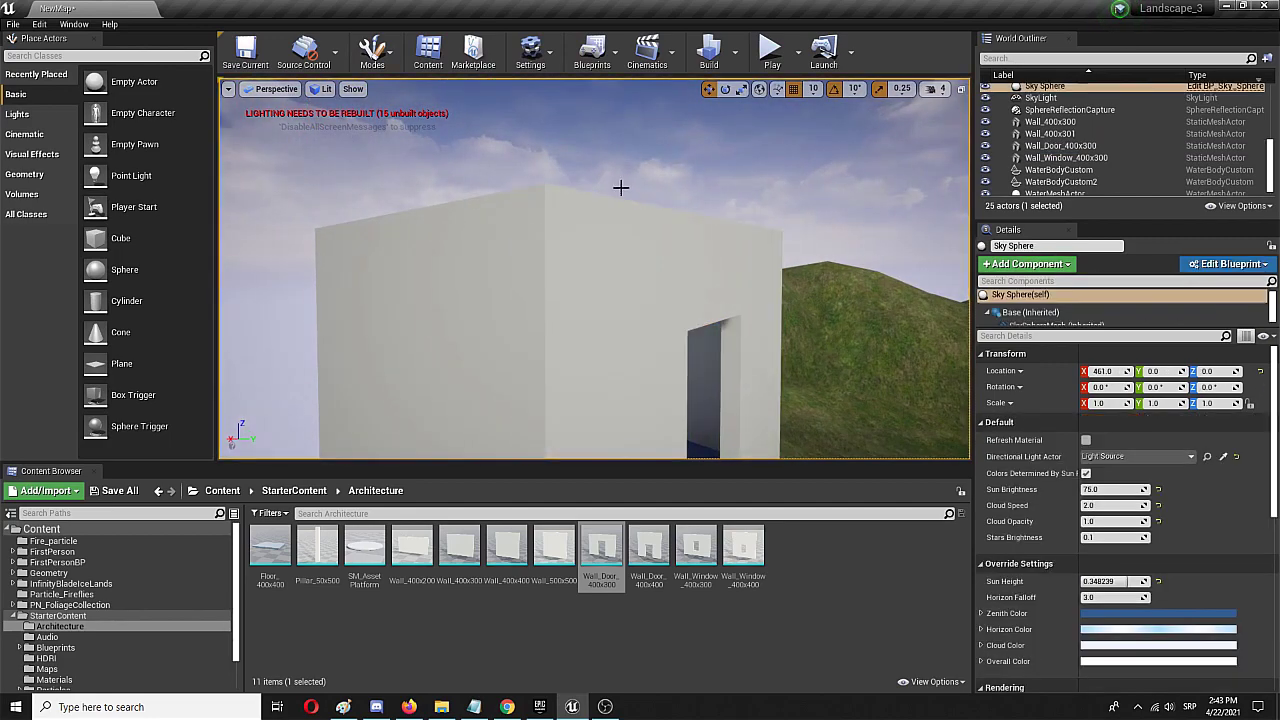
{"action": "right_click_drag", "start_coordinate": [620, 187], "coordinate": [620, 187]}
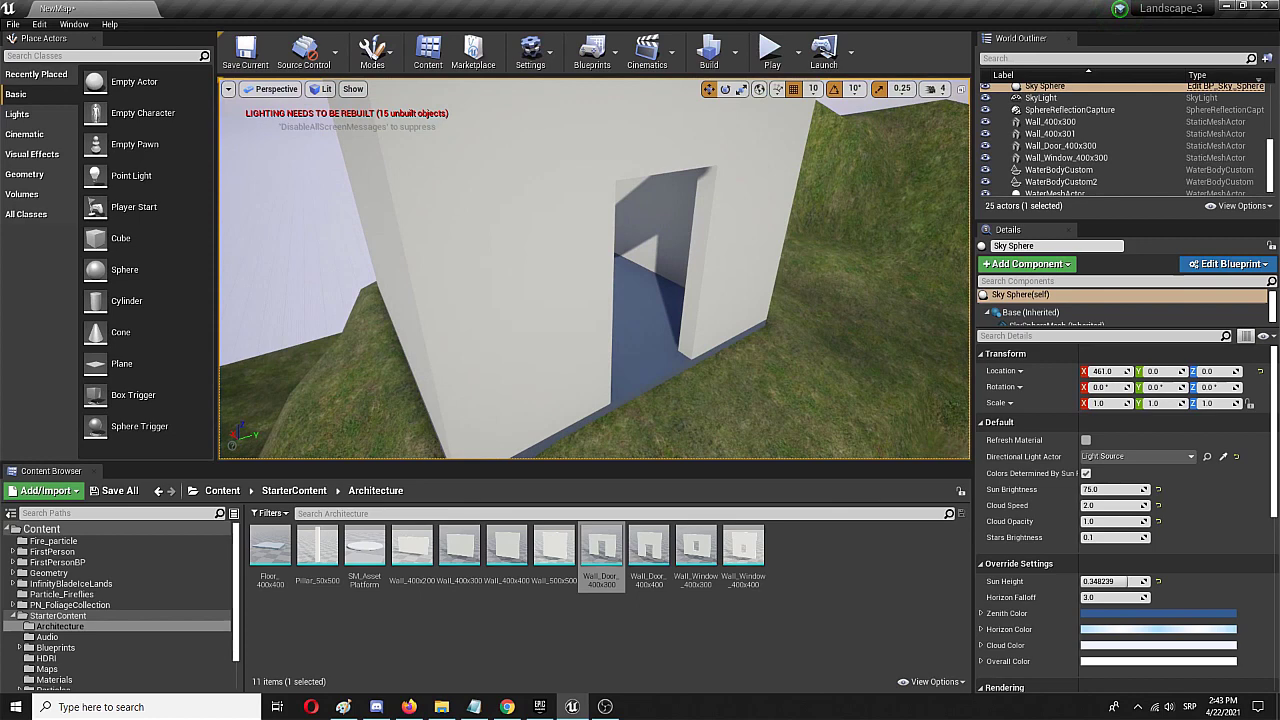
{"action": "right_click_drag", "start_coordinate": [572, 268], "coordinate": [839, 318]}
Duplicate the Floor_400x400 slab and raise the copy to Z 1250 on top of the walls as the roof.
{"action": "left_click", "coordinate": [648, 350]}
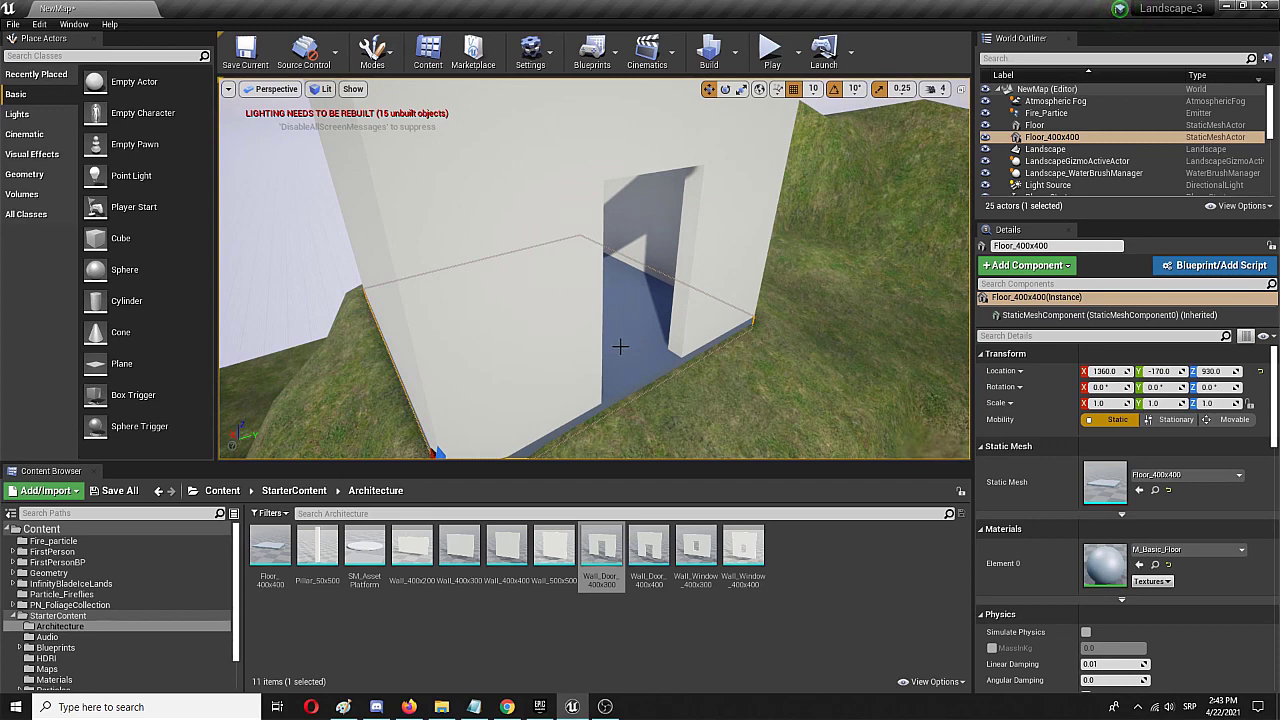
{"action": "key", "text": "ctrl+w"}
{"action": "left_click_drag", "start_coordinate": [441, 452], "coordinate": [374, 190]}
{"action": "right_click_drag", "start_coordinate": [336, 214], "coordinate": [566, 171]}
{"action": "key", "text": "s"}
{"action": "key", "text": "a"}
{"action": "left_click_drag", "start_coordinate": [744, 213], "coordinate": [758, 48]}
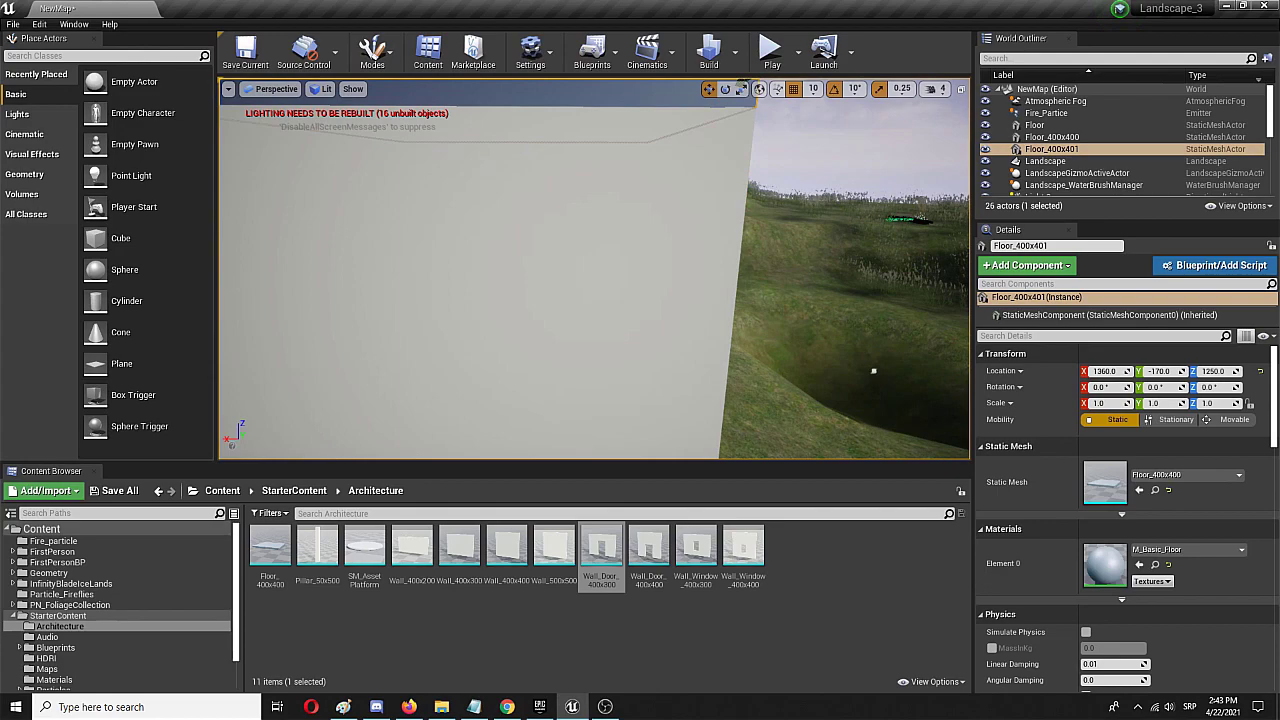
{"action": "right_click_drag", "start_coordinate": [700, 150], "coordinate": [675, 165]}
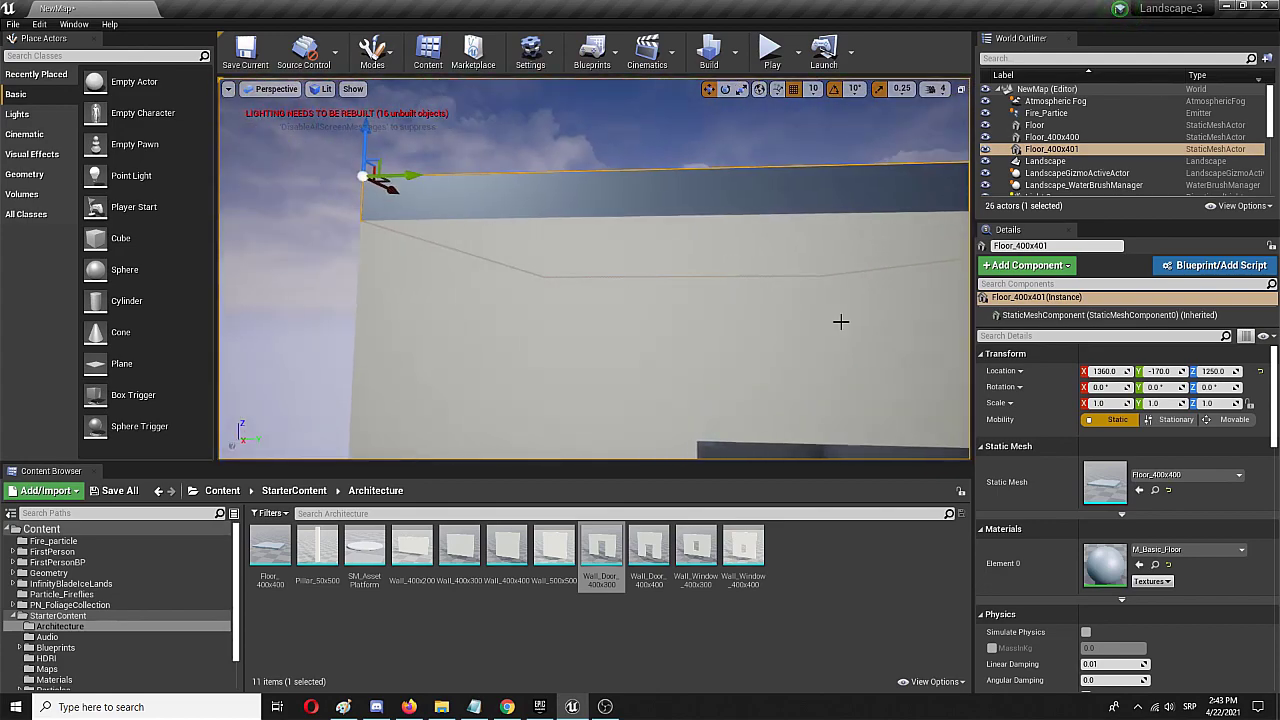
{"action": "scroll", "coordinate": [840, 320], "scroll_direction": "down", "scroll_amount": 5}
{"action": "right_click_drag", "start_coordinate": [686, 386], "coordinate": [725, 404]}
{"action": "left_click", "coordinate": [673, 389]}
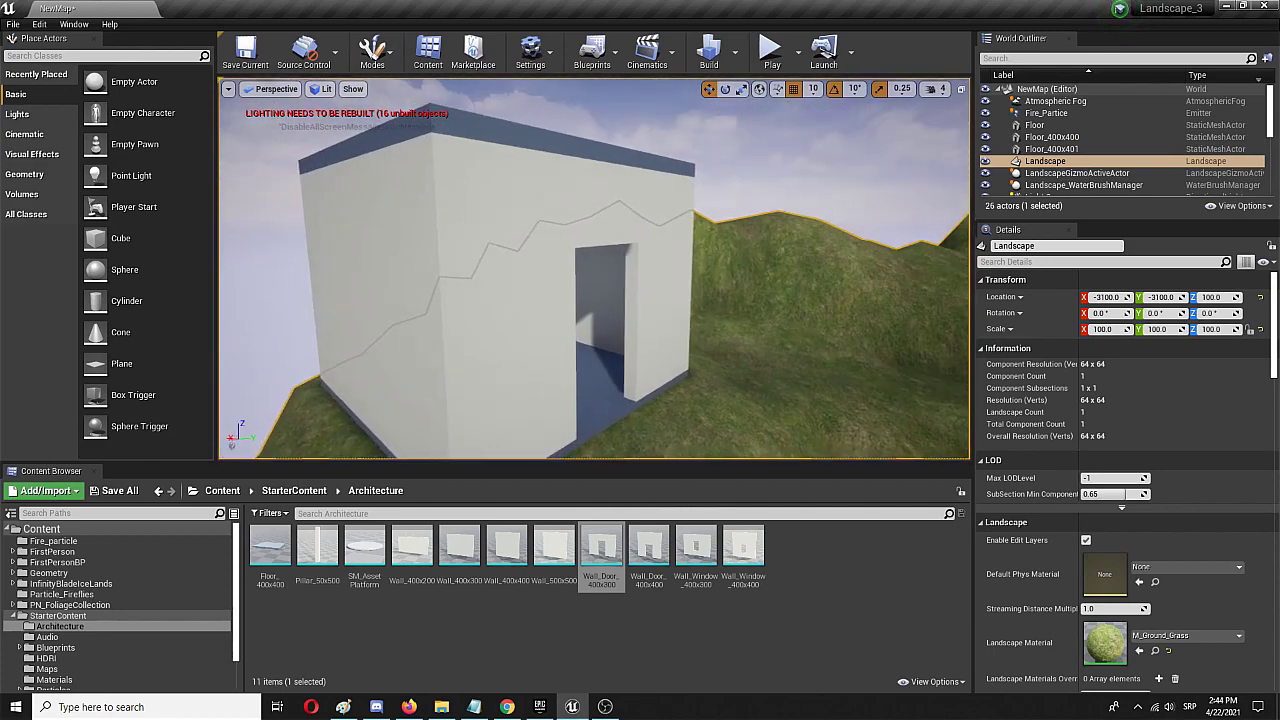
Move the Player Start across the landscape to about X -45, Y -123, Z 1209, facing the house.
{"action": "right_click_drag", "start_coordinate": [490, 165], "coordinate": [845, 165]}
{"action": "left_click", "coordinate": [491, 207]}
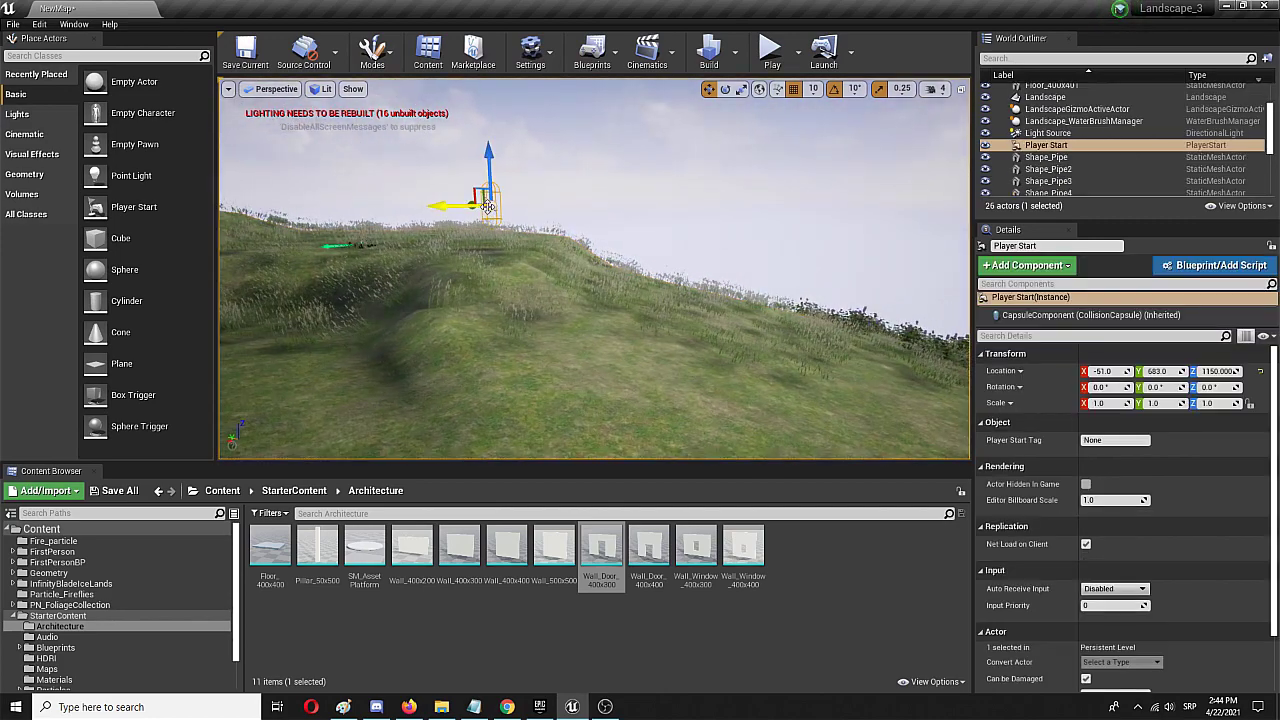
{"action": "left_click_drag", "start_coordinate": [487, 207], "coordinate": [341, 332]}
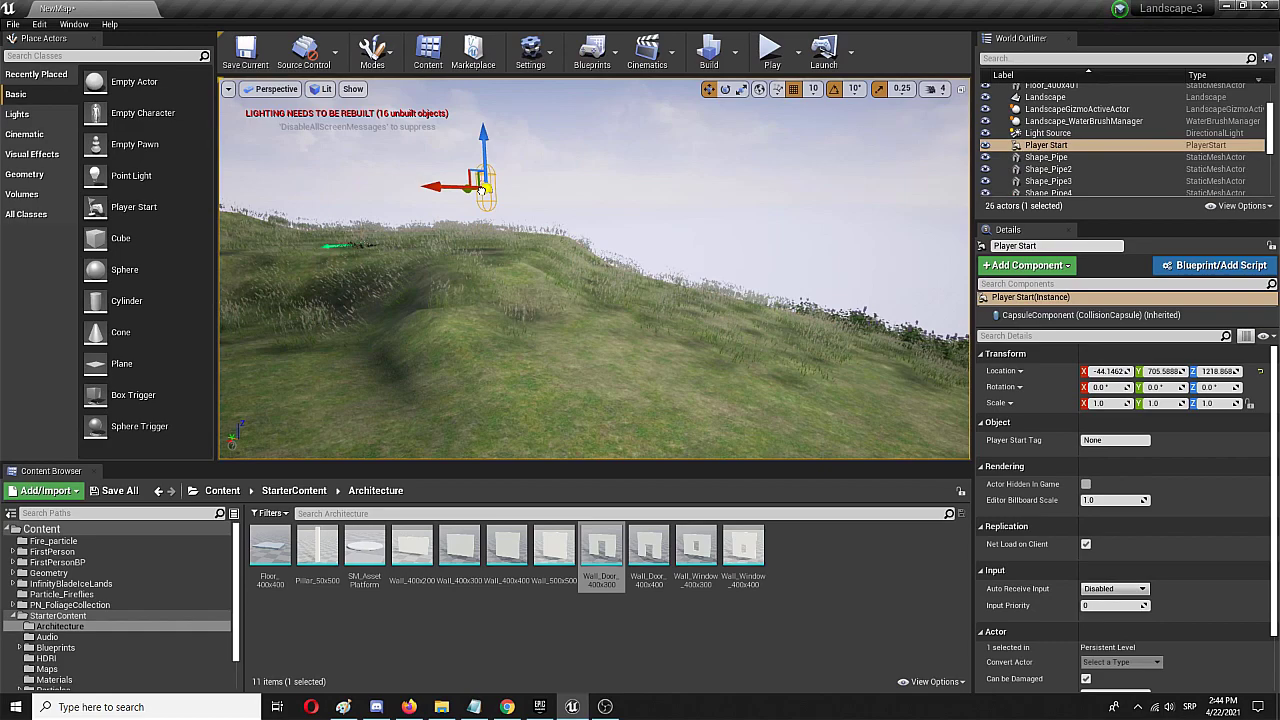
{"action": "right_click_drag", "start_coordinate": [459, 186], "coordinate": [390, 190]}
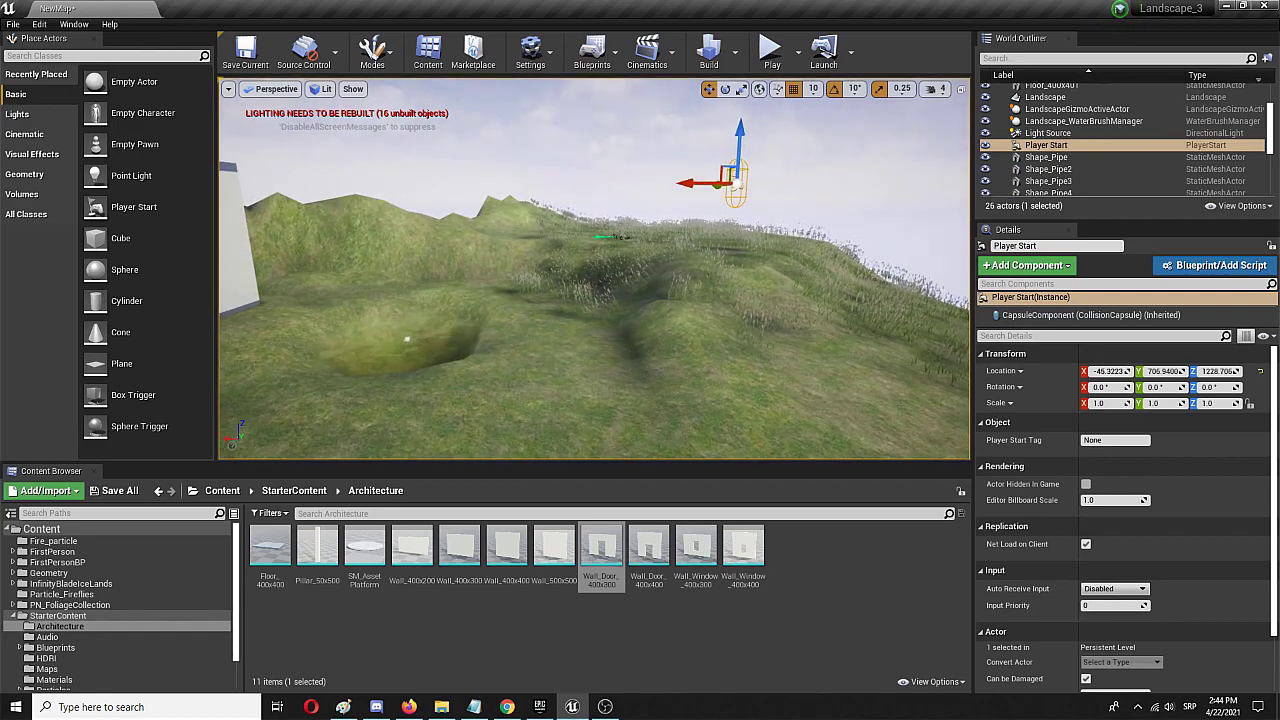
{"action": "right_click_drag", "start_coordinate": [490, 262], "coordinate": [688, 249]}
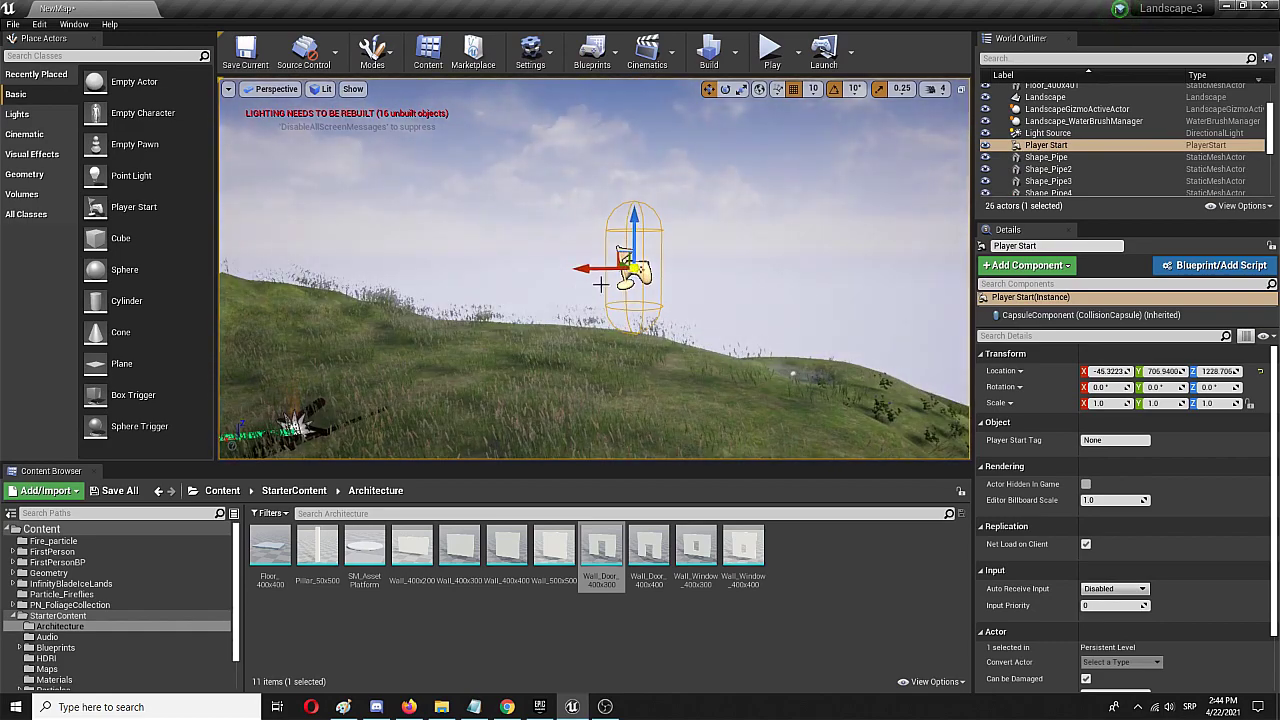
{"action": "right_click_drag", "start_coordinate": [601, 285], "coordinate": [555, 351]}
{"action": "right_click_drag", "start_coordinate": [893, 374], "coordinate": [790, 284]}
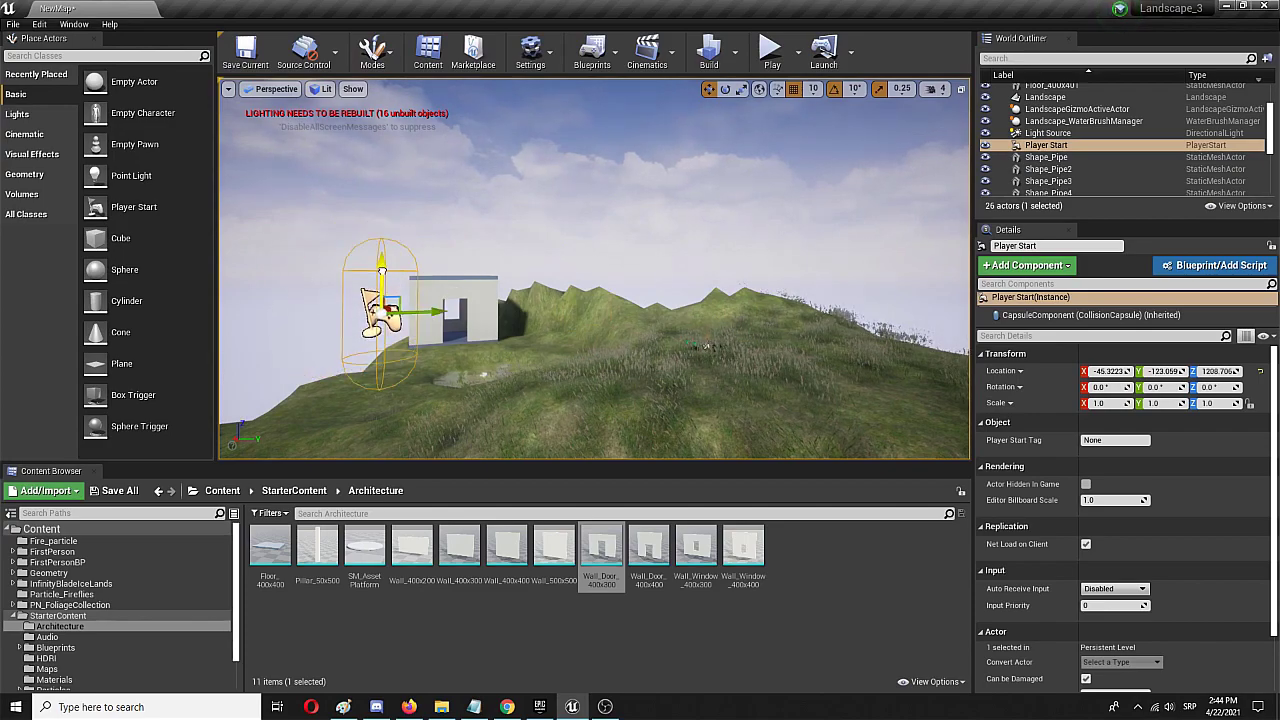
Bring the Player Start close to the front of the house, just above the ground at about X 925, Y -353, Z 1019.
{"action": "right_click_drag", "start_coordinate": [397, 394], "coordinate": [580, 435]}
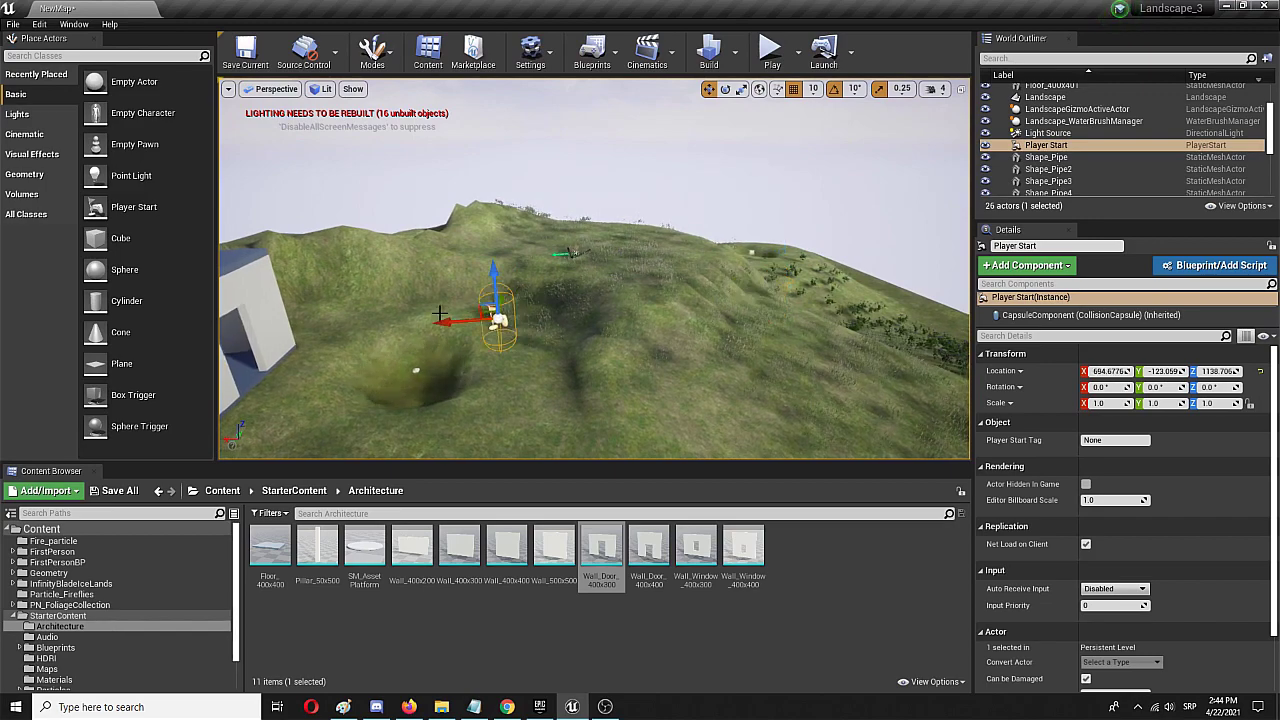
{"action": "right_click_drag", "start_coordinate": [440, 313], "coordinate": [345, 345]}
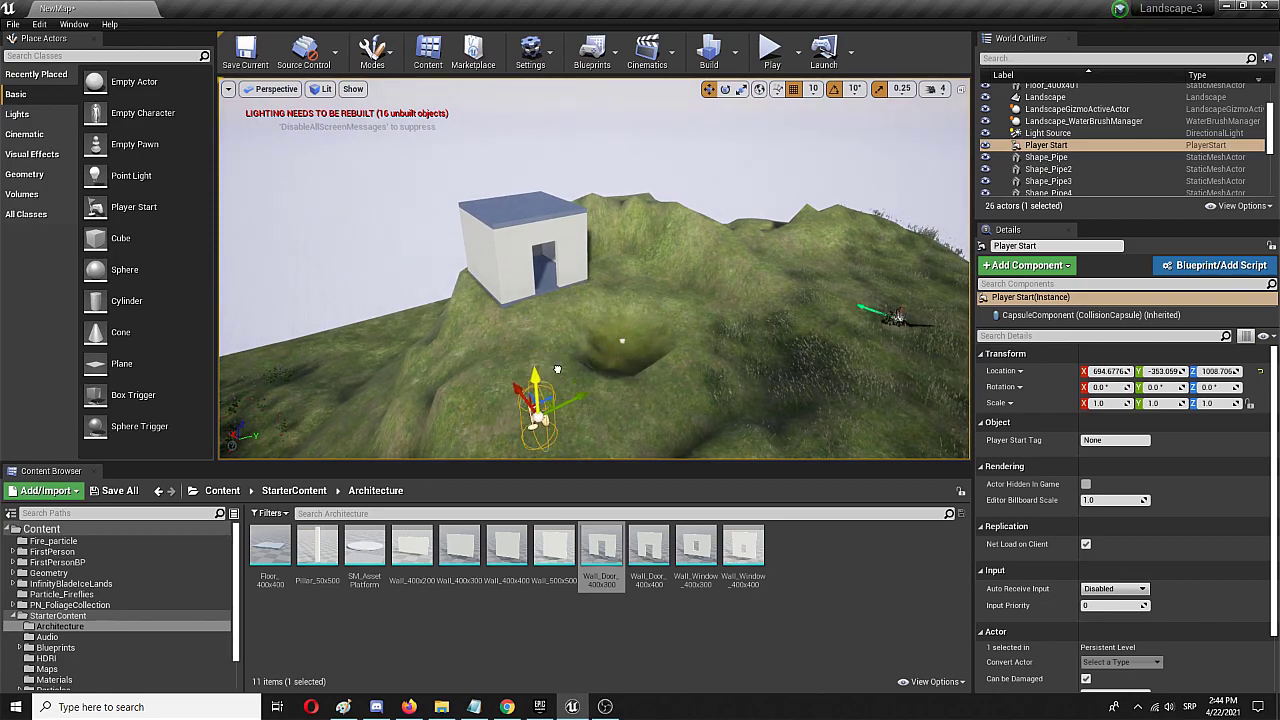
{"action": "right_click_drag", "start_coordinate": [564, 375], "coordinate": [606, 356]}
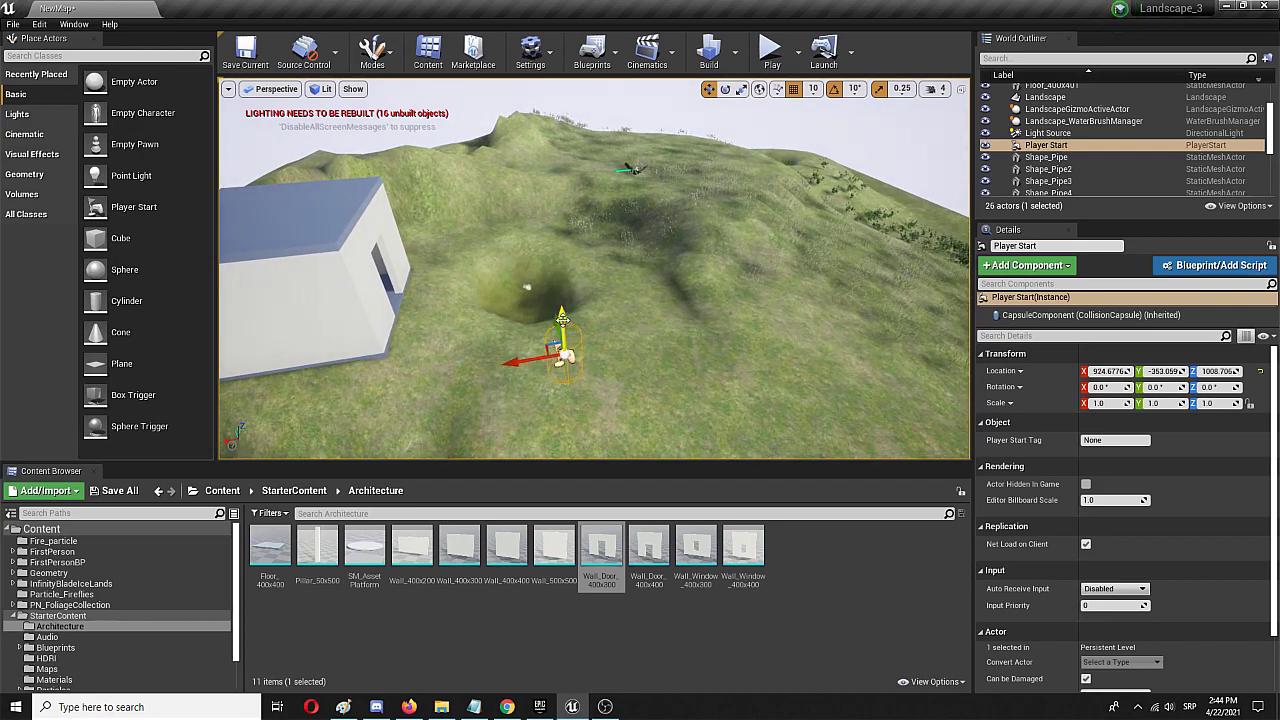
{"action": "right_click_drag", "start_coordinate": [594, 353], "coordinate": [535, 264]}
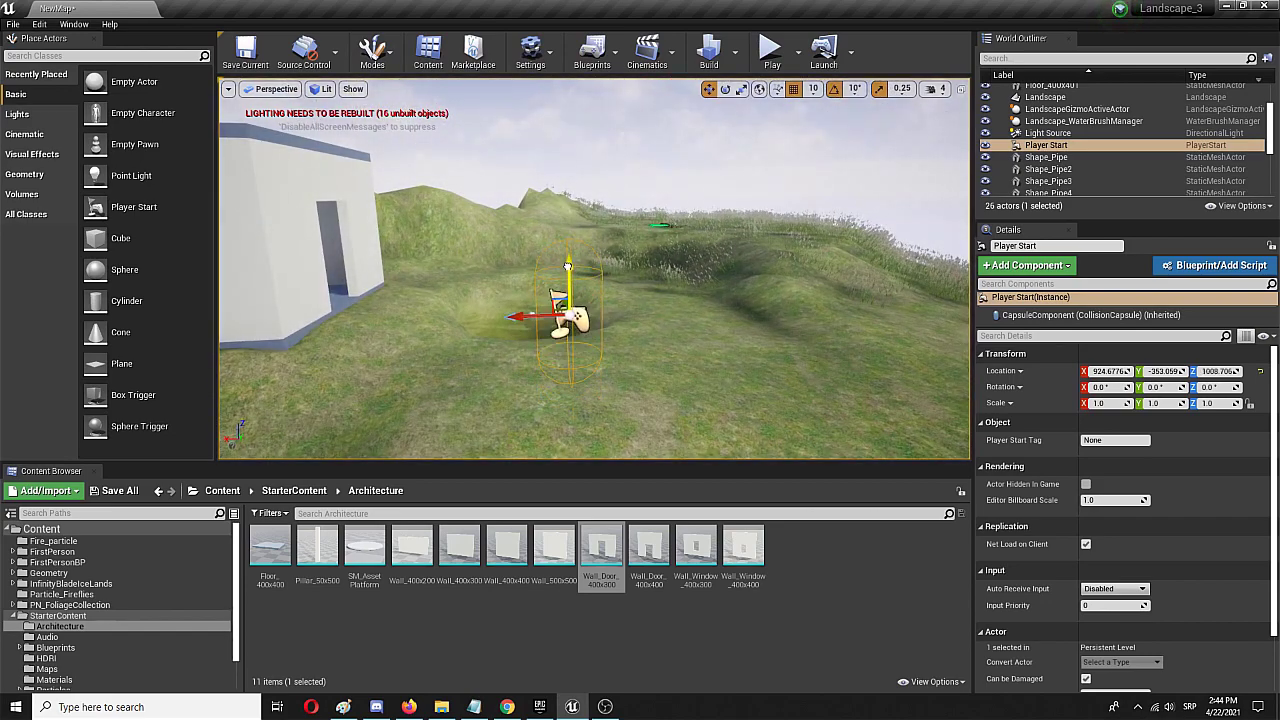
{"action": "left_click", "coordinate": [588, 296]}
{"action": "left_click", "coordinate": [580, 315]}
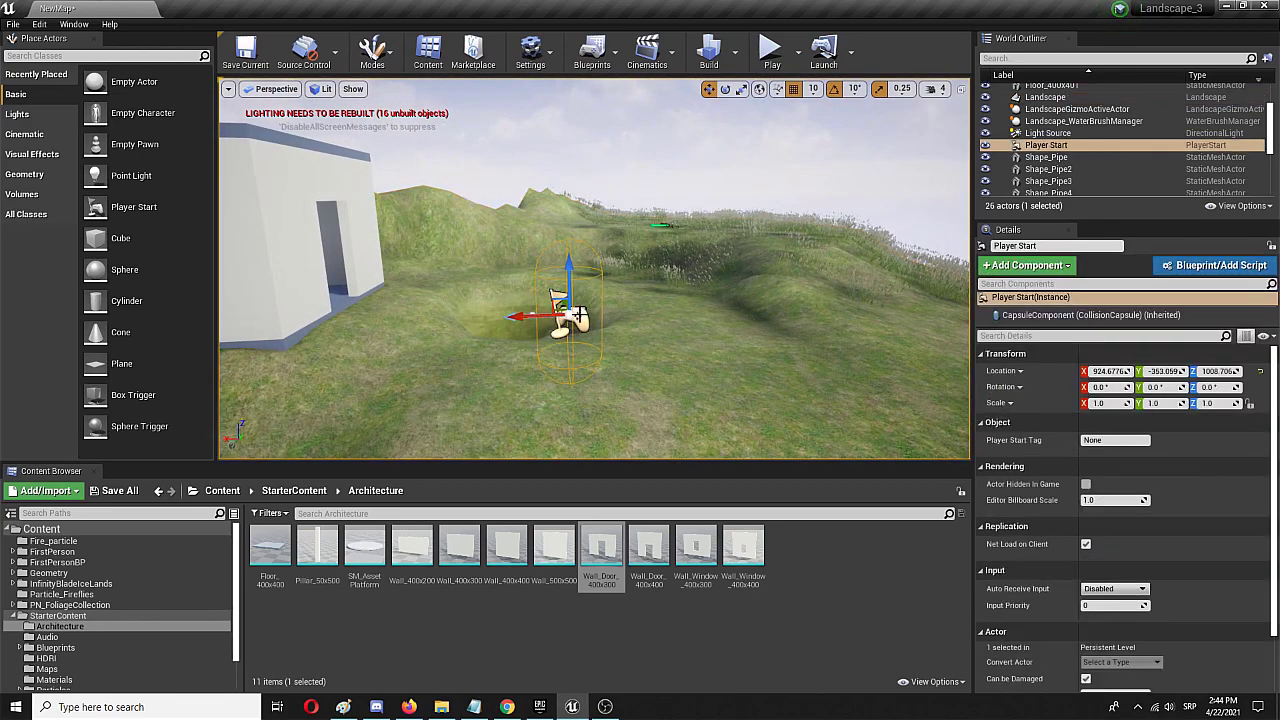
{"action": "right_click_drag", "start_coordinate": [414, 311], "coordinate": [396, 342]}
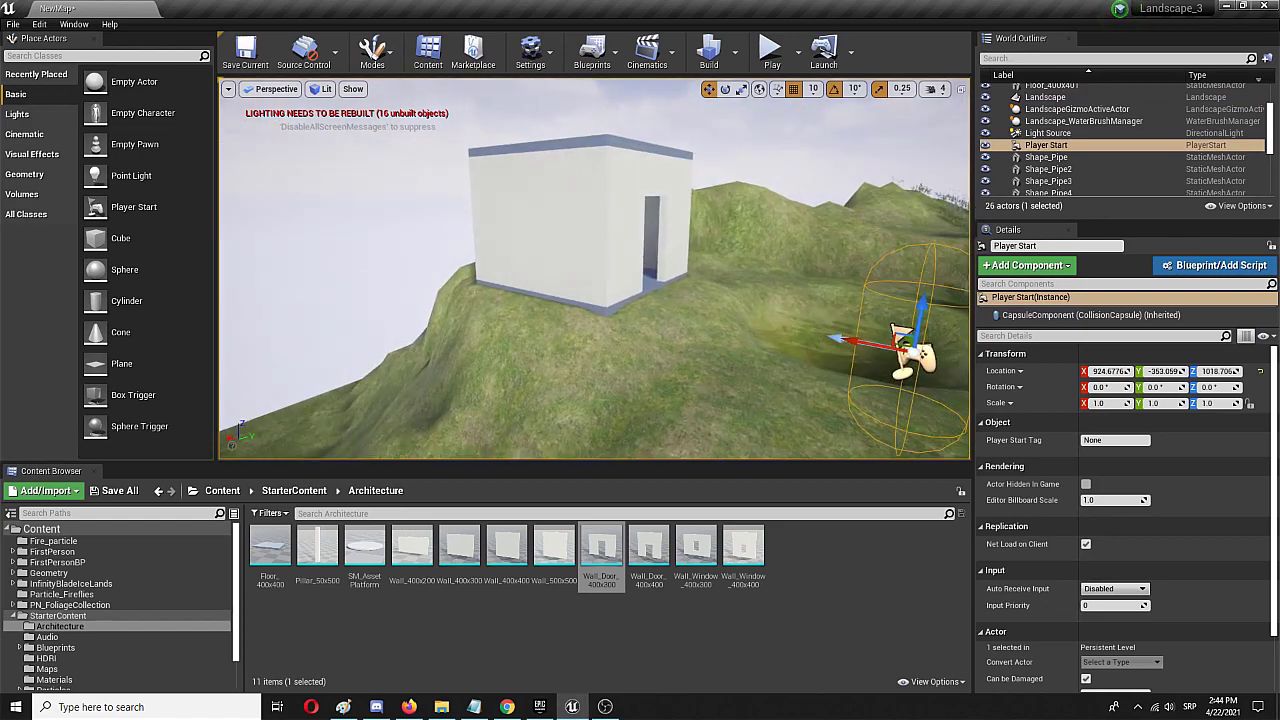
Play-test the level by walking from the Player Start through the doorway and inspecting the house interior and window.
{"action": "left_click", "coordinate": [773, 52]}
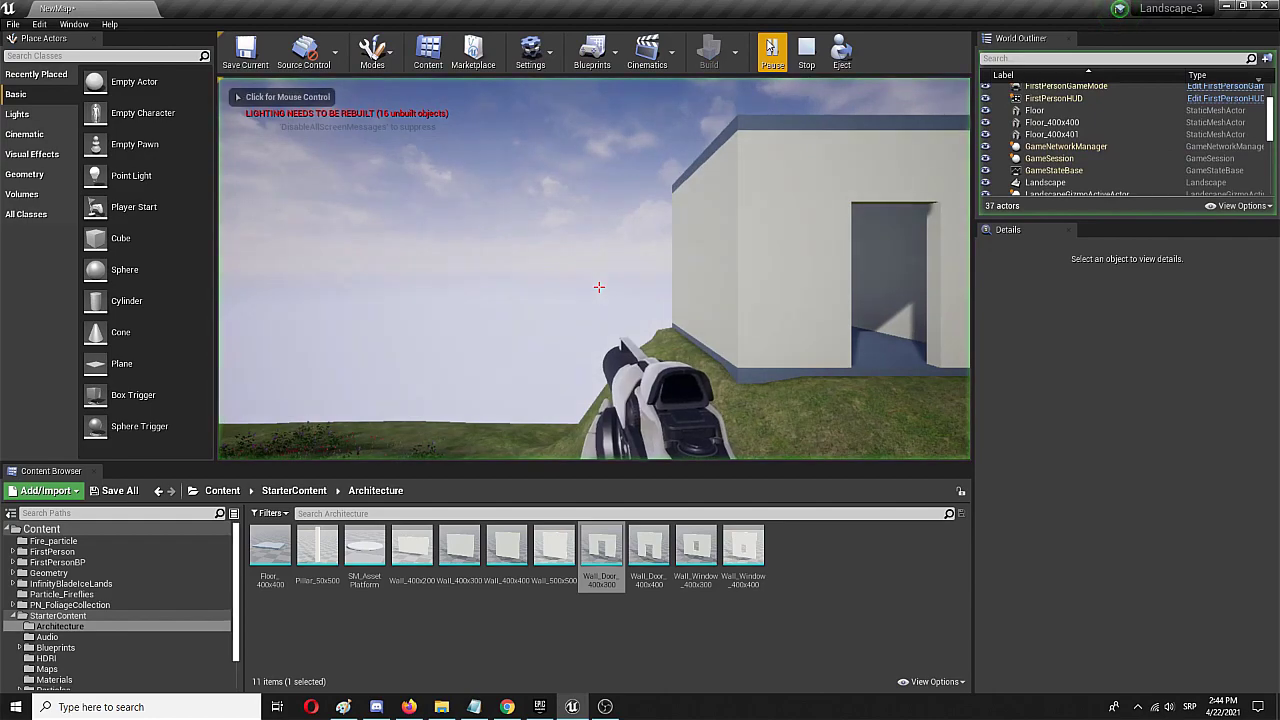
{"action": "left_click", "coordinate": [587, 236]}
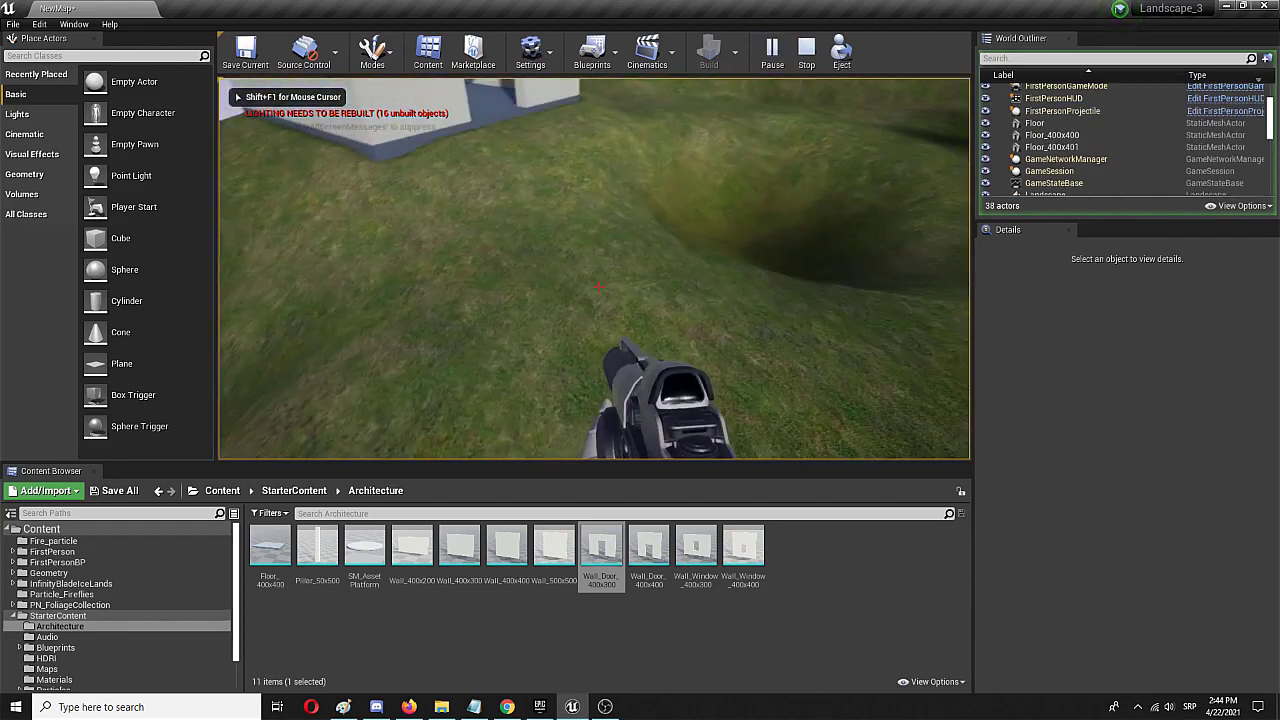
{"action": "key", "text": "w"}
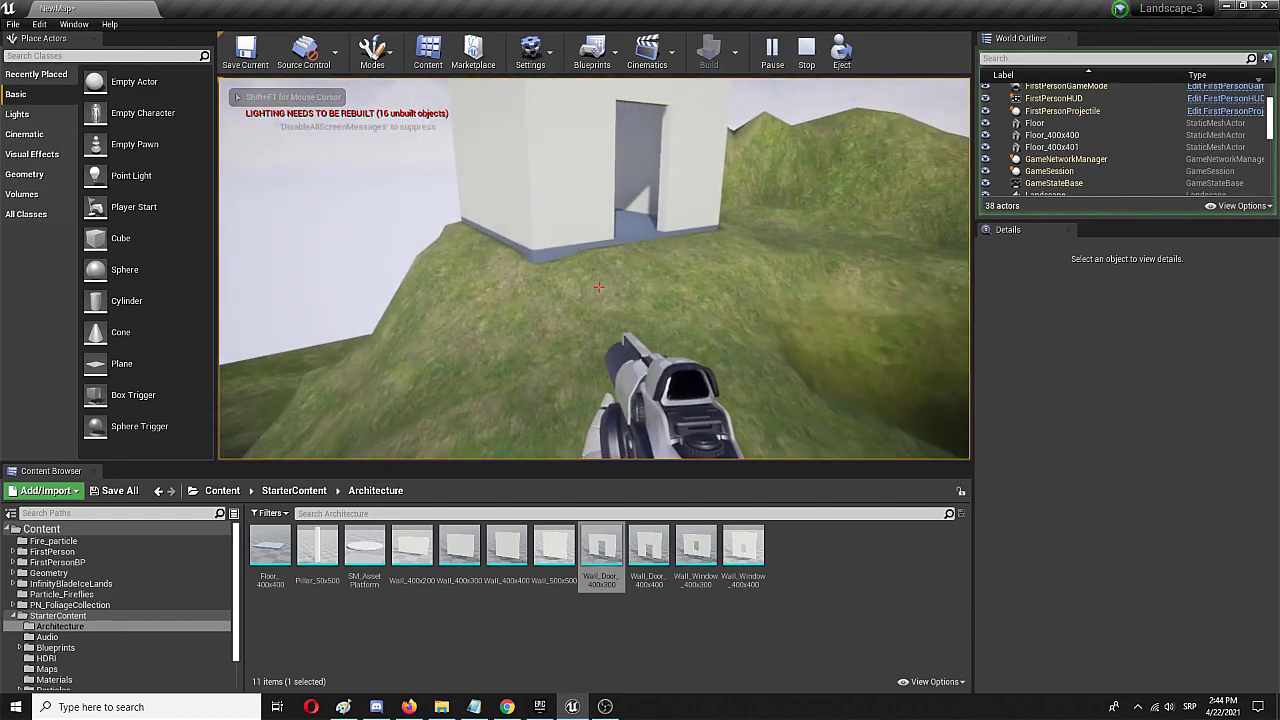
{"action": "key", "text": "w"}
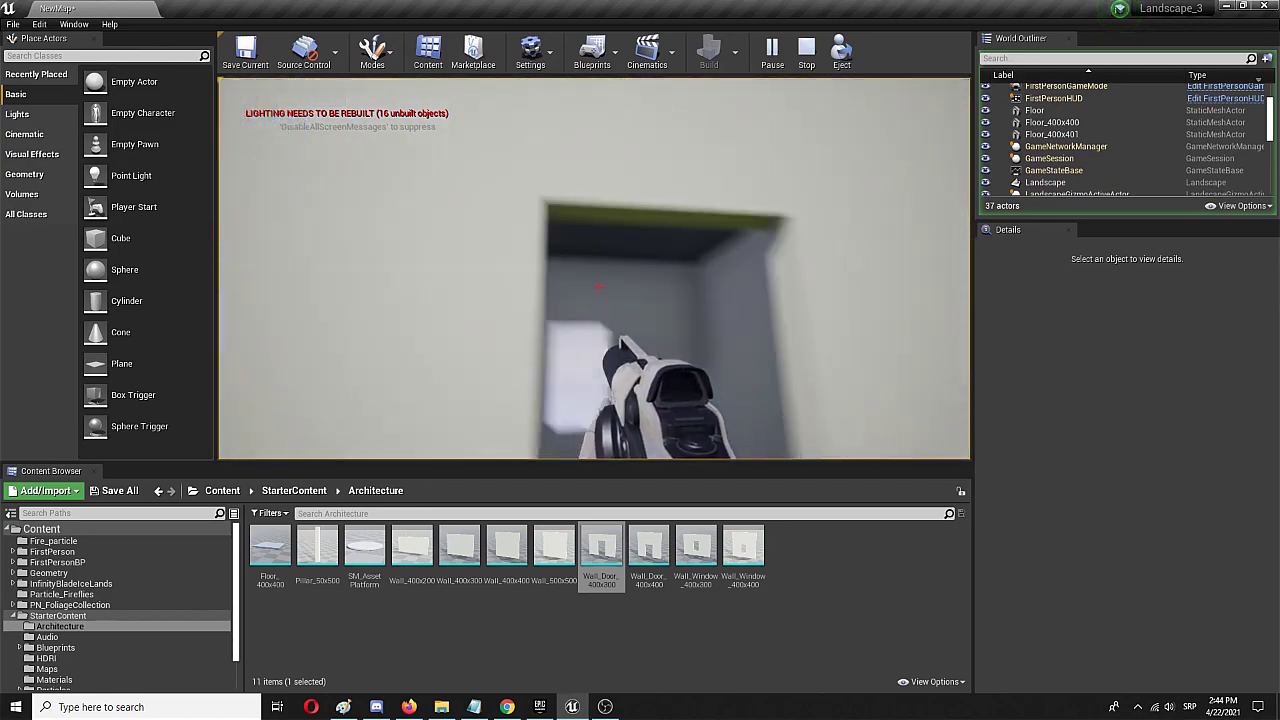
{"action": "key", "text": "w"}
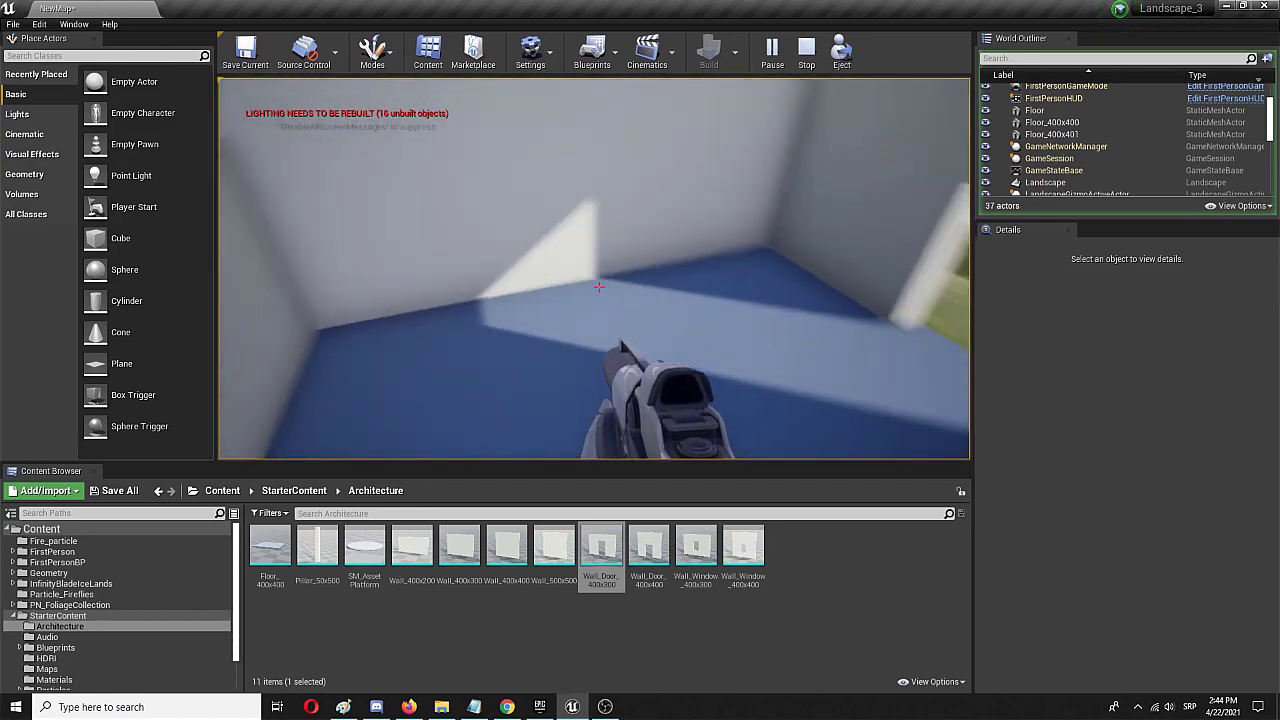
{"action": "key", "text": "w"}
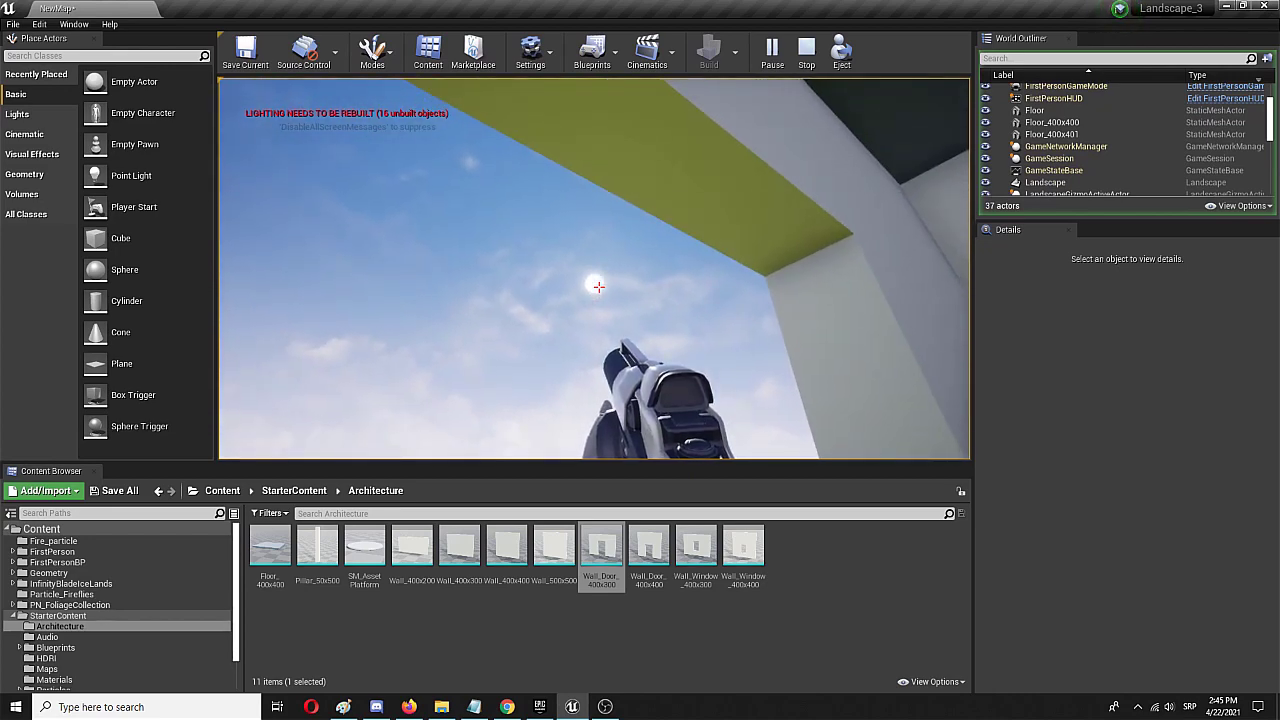
{"action": "key", "text": "w"}
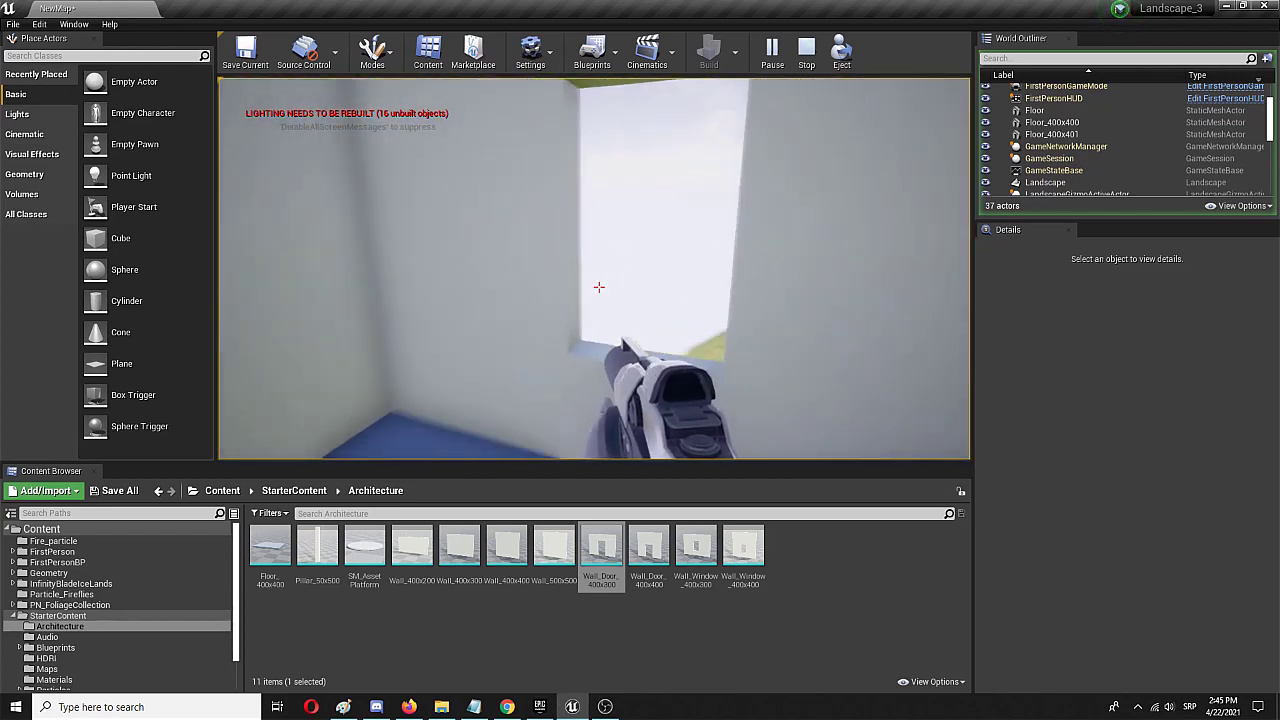
{"action": "key", "text": "w"}
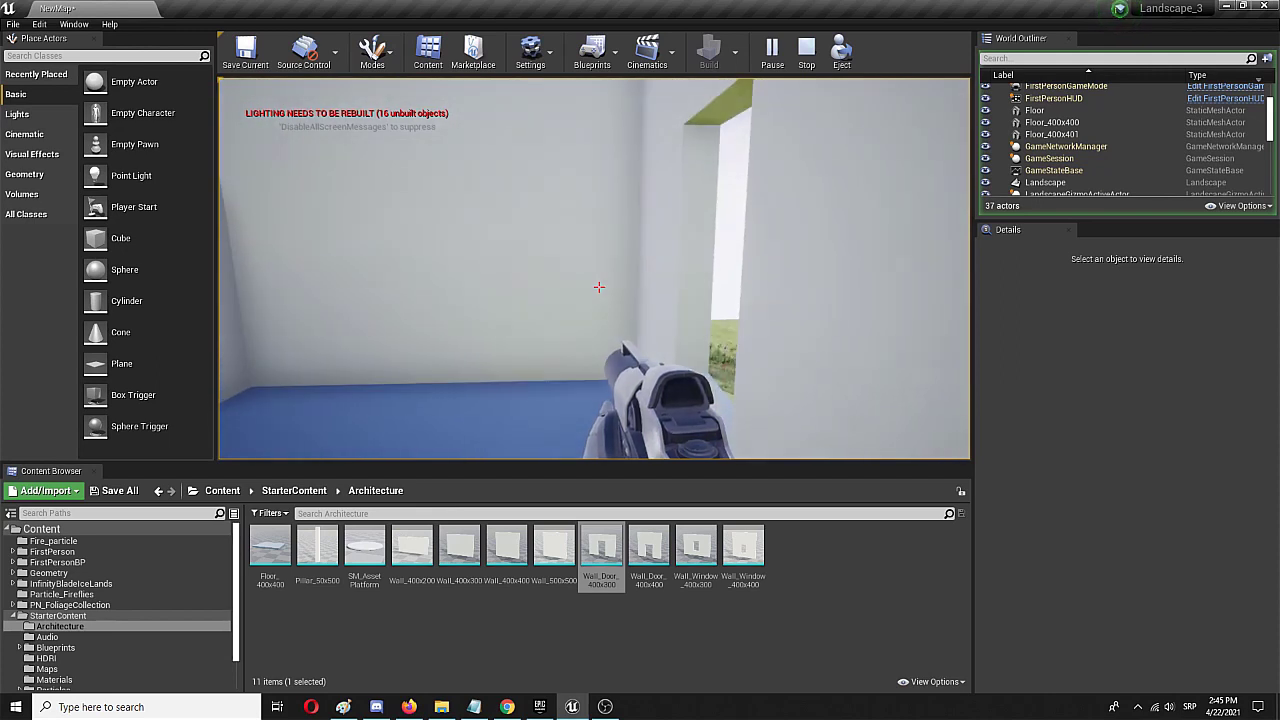
{"action": "key", "text": "w"}
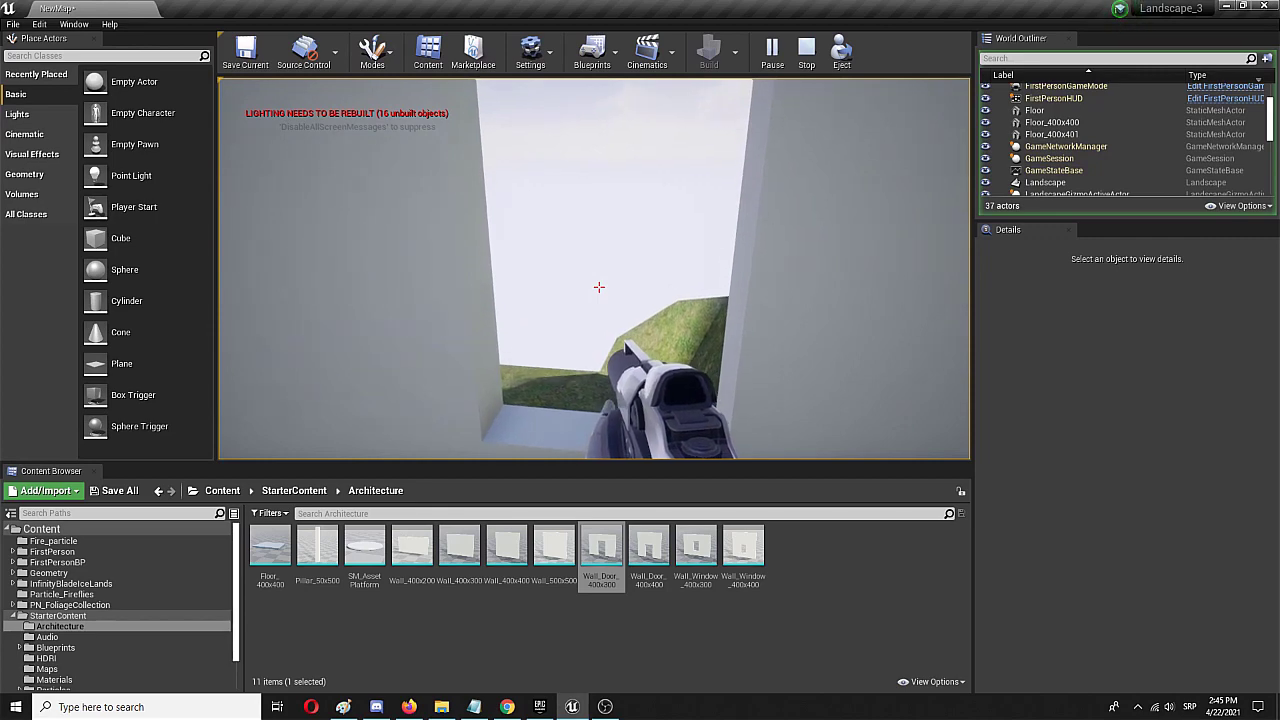
{"action": "key", "text": "s"}
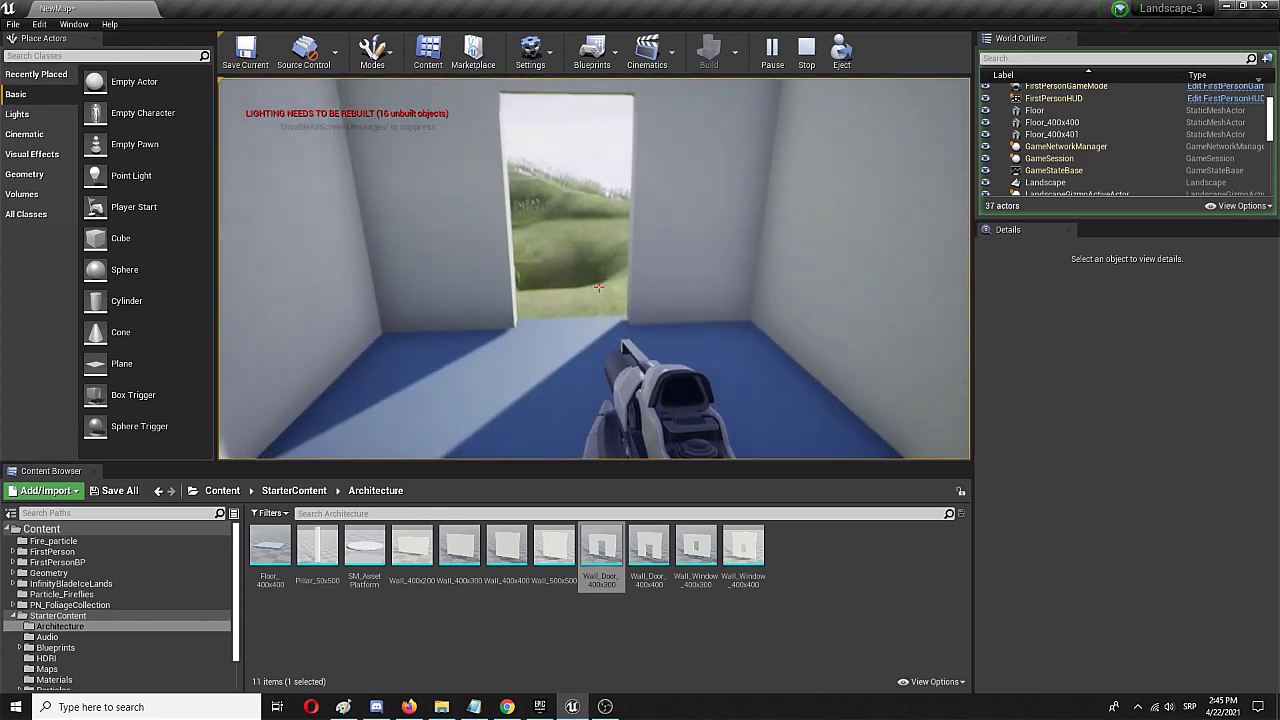
Walk out of the house, examine its exterior walls and base on the hill, and end the play-test.
{"action": "key", "text": "w"}
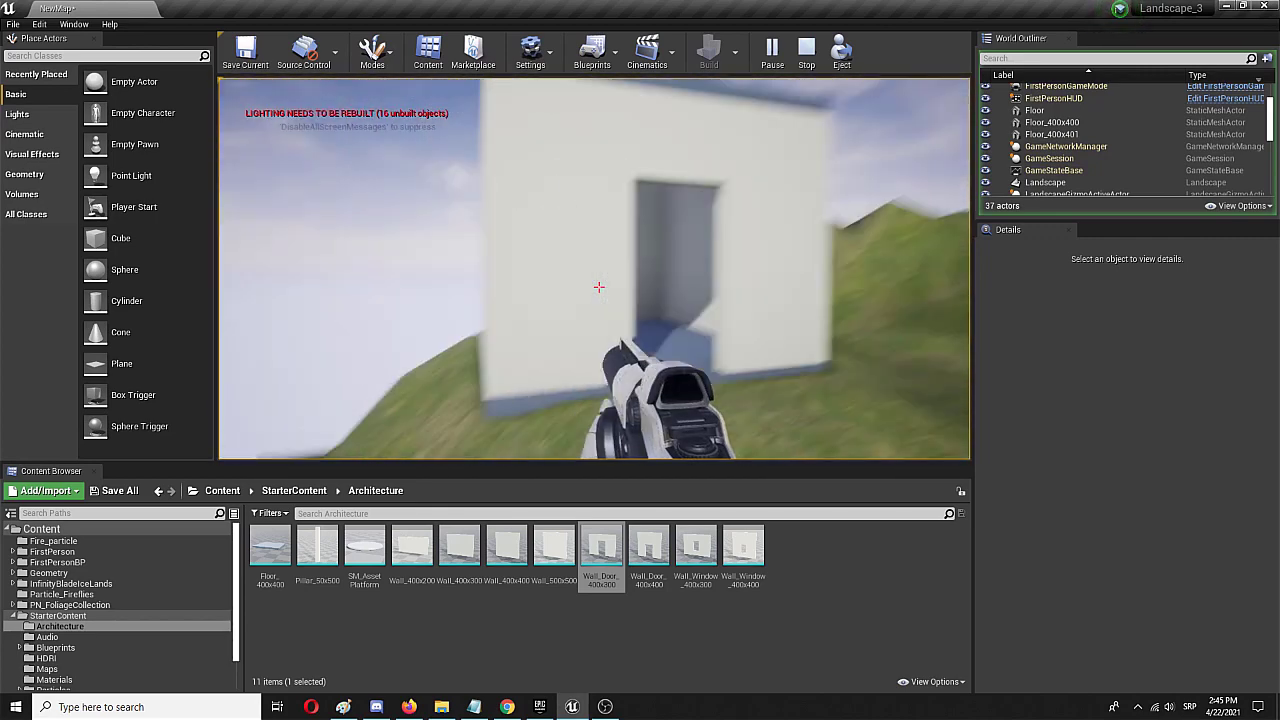
{"action": "key", "text": "s"}
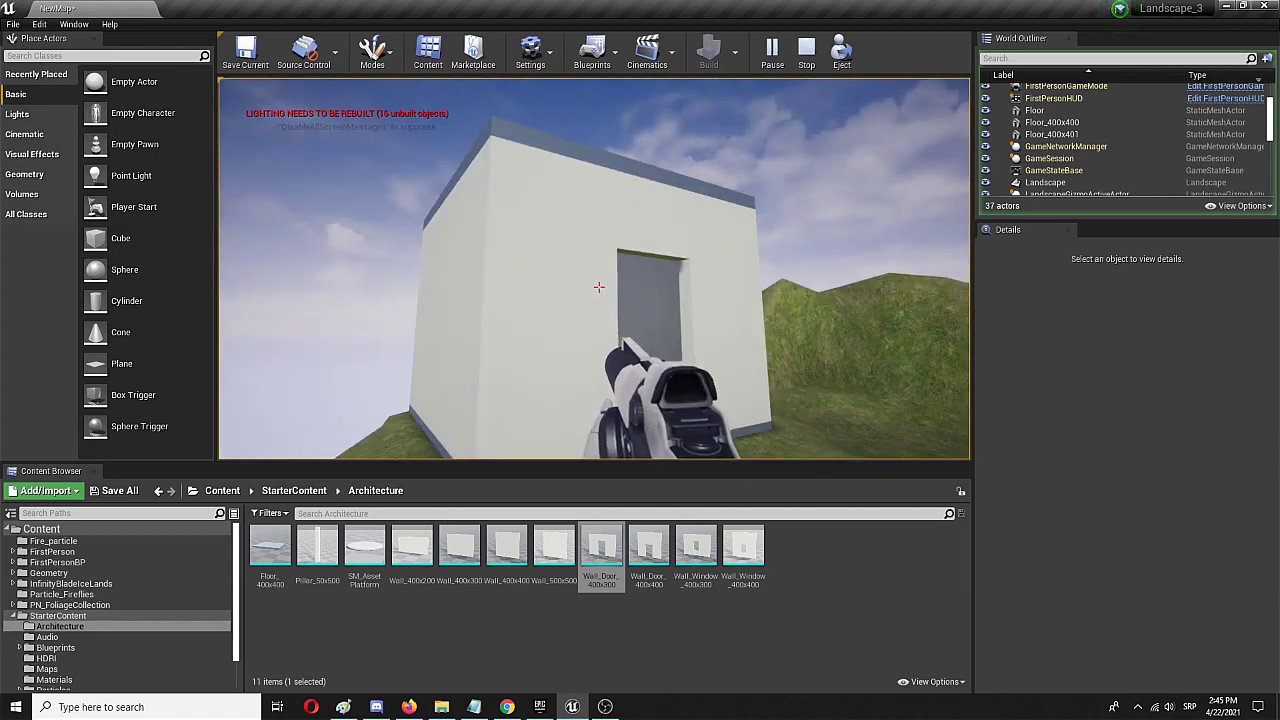
{"action": "key", "text": "w"}
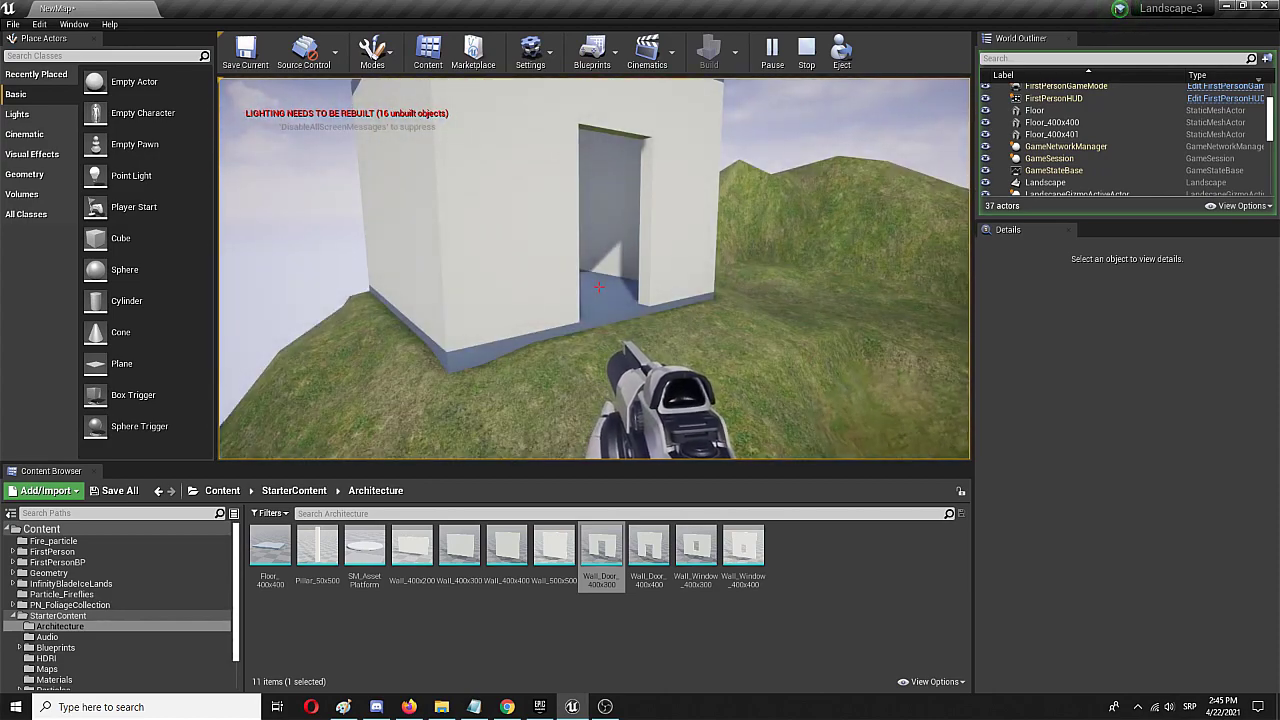
{"action": "key", "text": "w"}
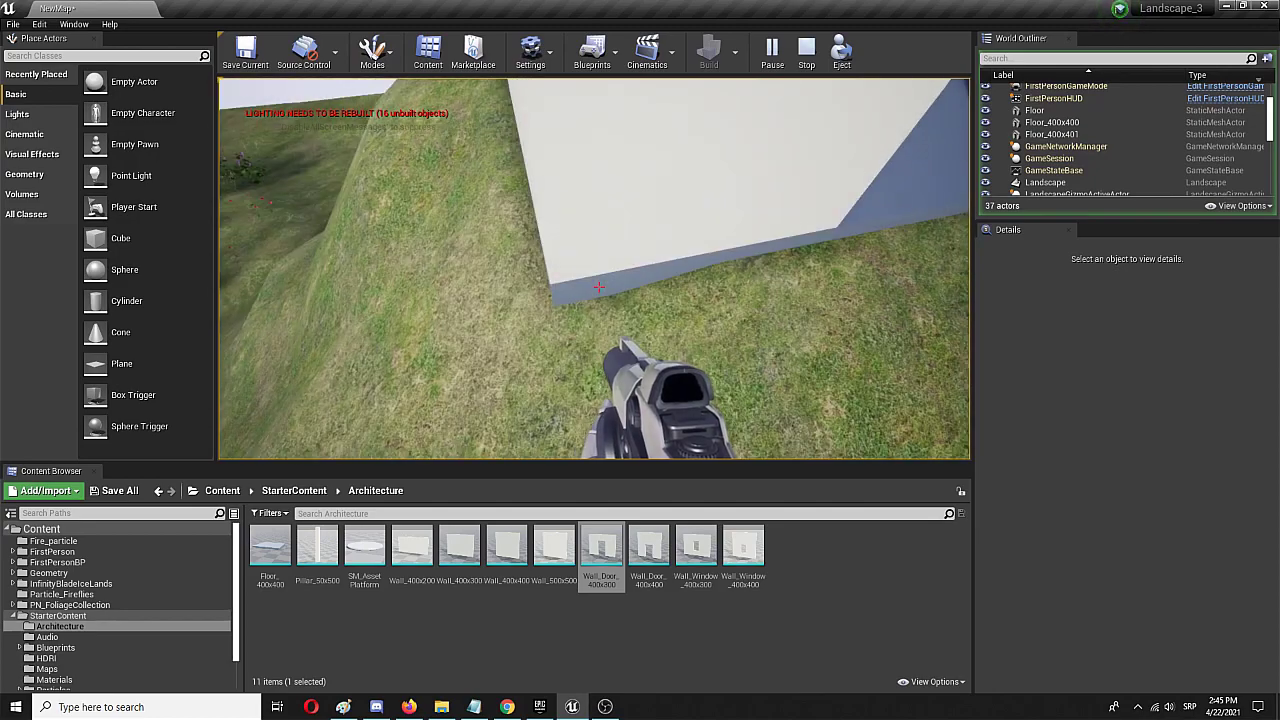
{"action": "key", "text": "a"}
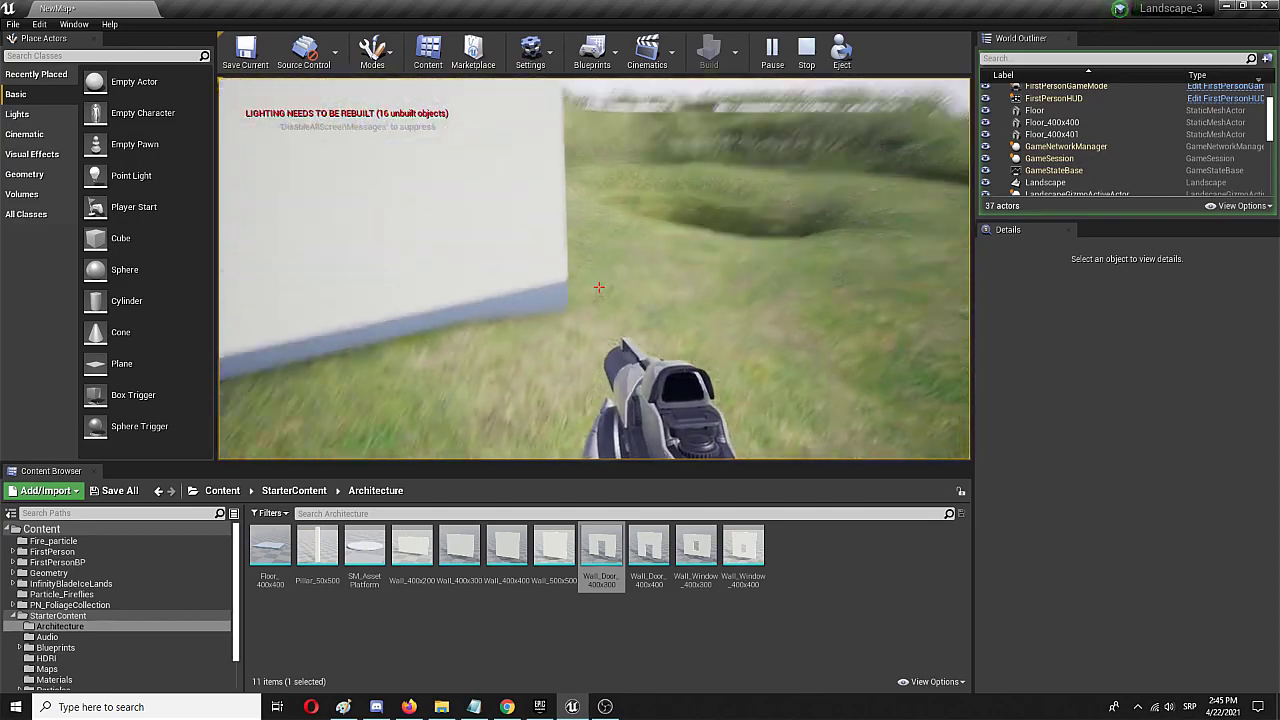
{"action": "key", "text": "d"}
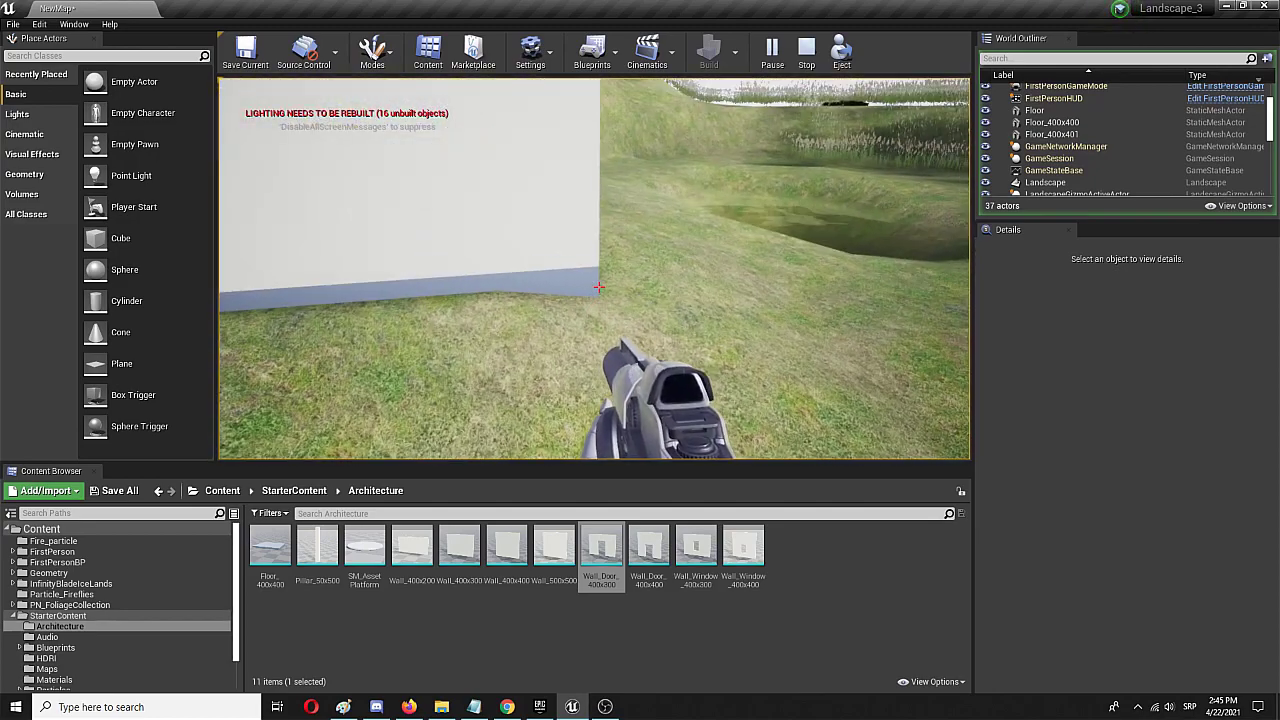
{"action": "key", "text": "w"}
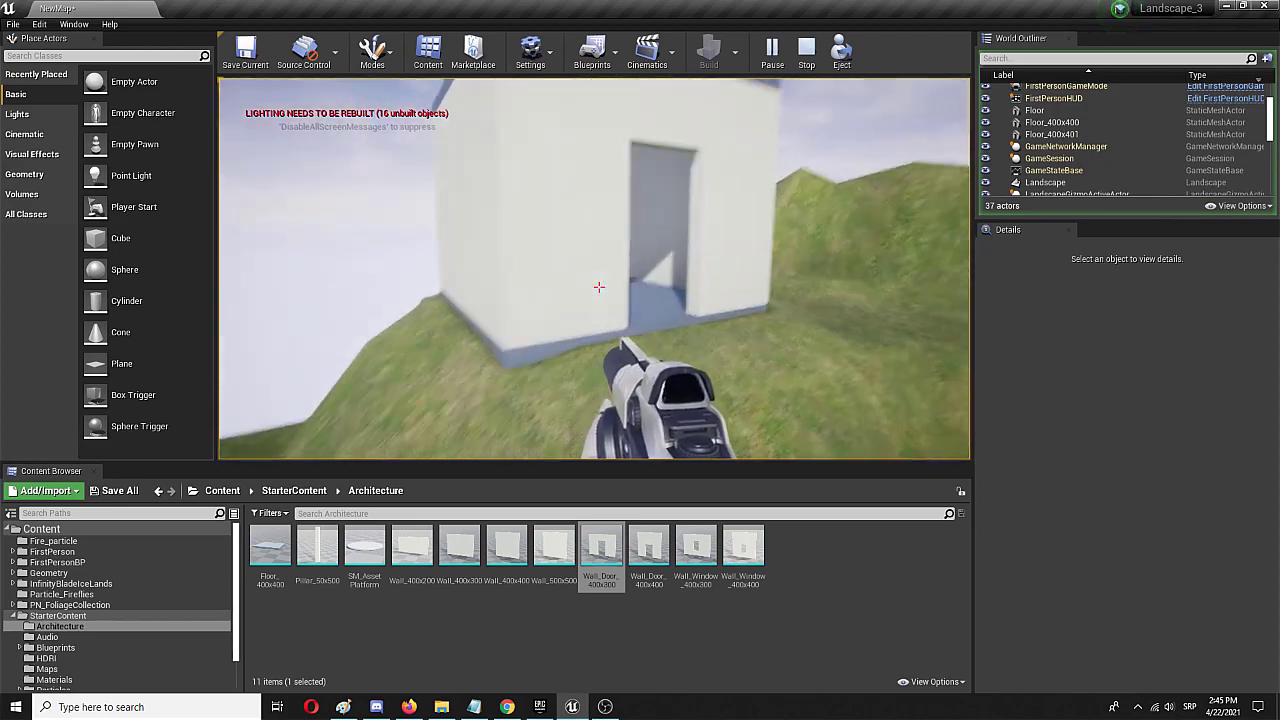
{"action": "key", "text": "d"}
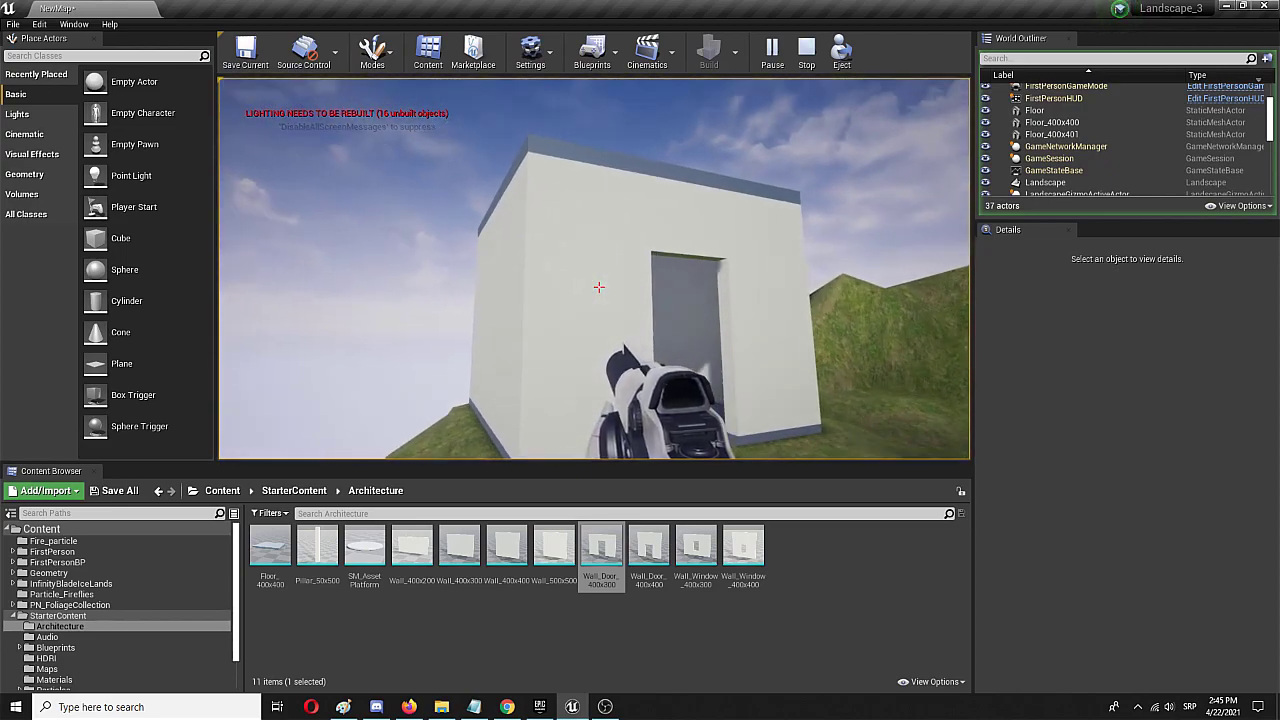
{"action": "key", "text": "w"}
{"action": "key", "text": "w"}
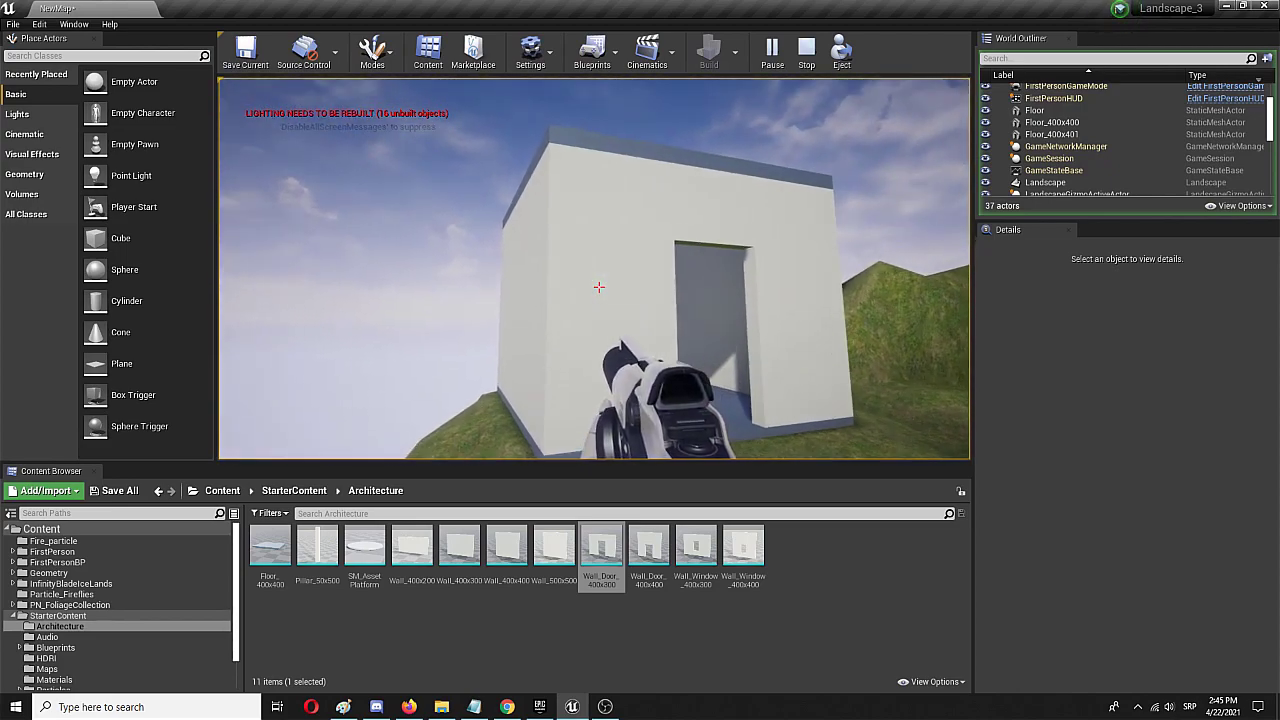
{"action": "key", "text": "s"}
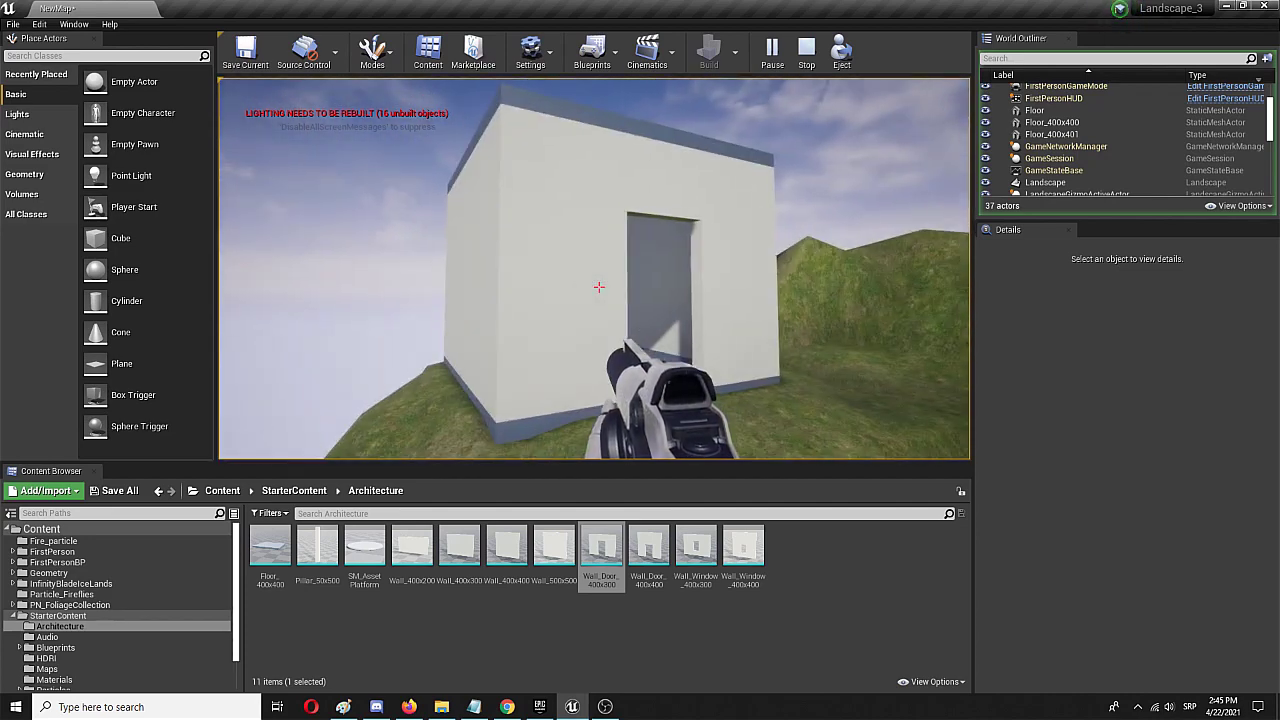
{"action": "key", "text": "Escape"}
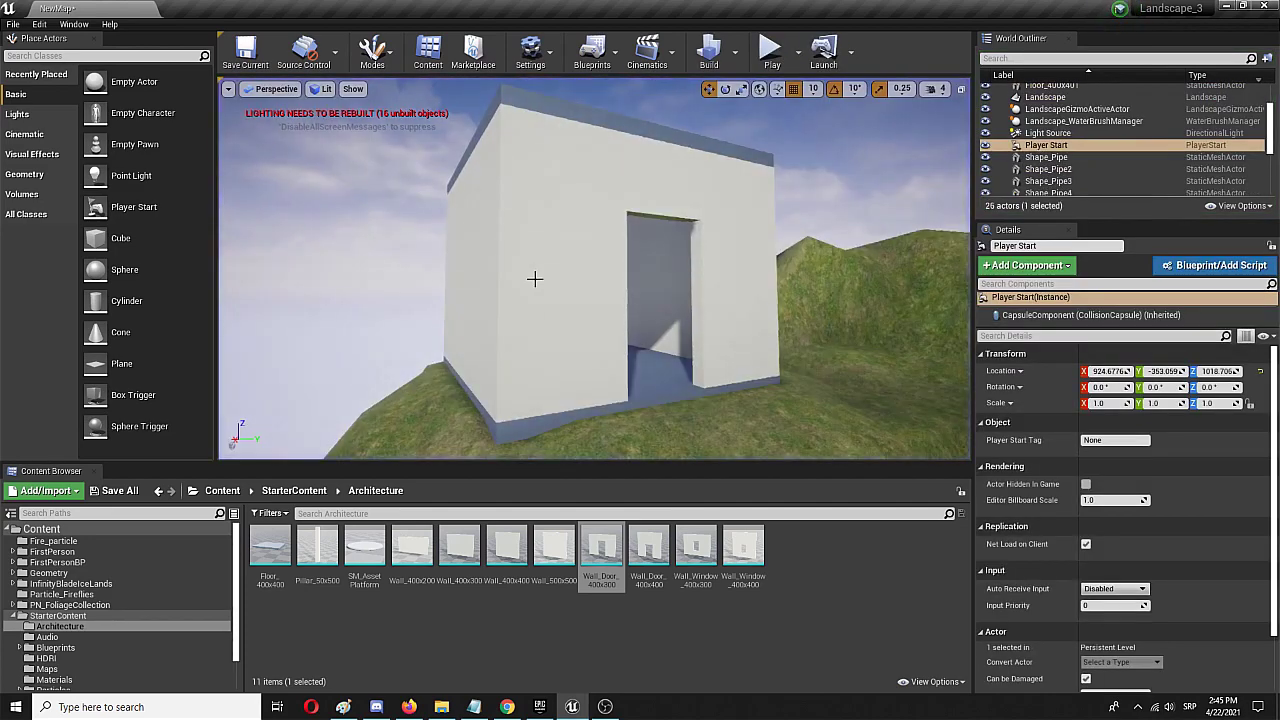
Apply the M_Wood_Floor_Walnut_Polished material to the front door wall Wall_Door_400x300.
{"action": "right_click_drag", "start_coordinate": [463, 344], "coordinate": [546, 384]}
{"action": "left_click", "coordinate": [432, 288]}
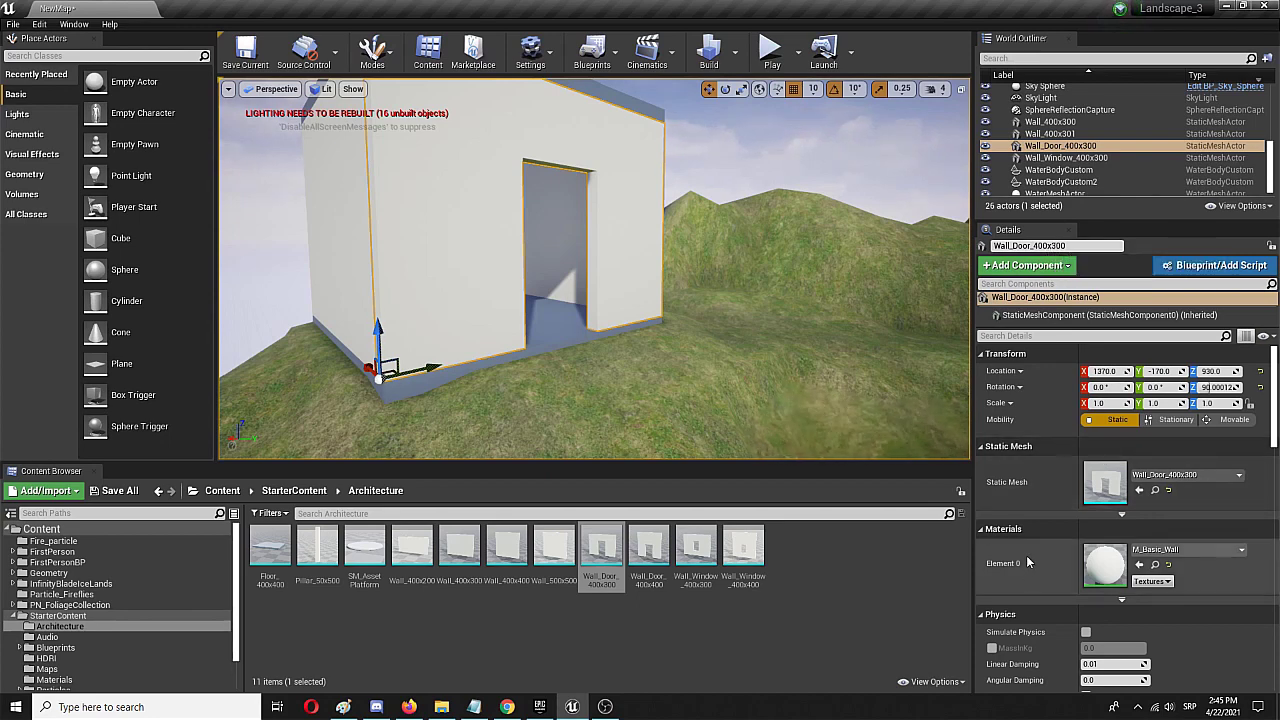
{"action": "left_click", "coordinate": [1200, 552]}
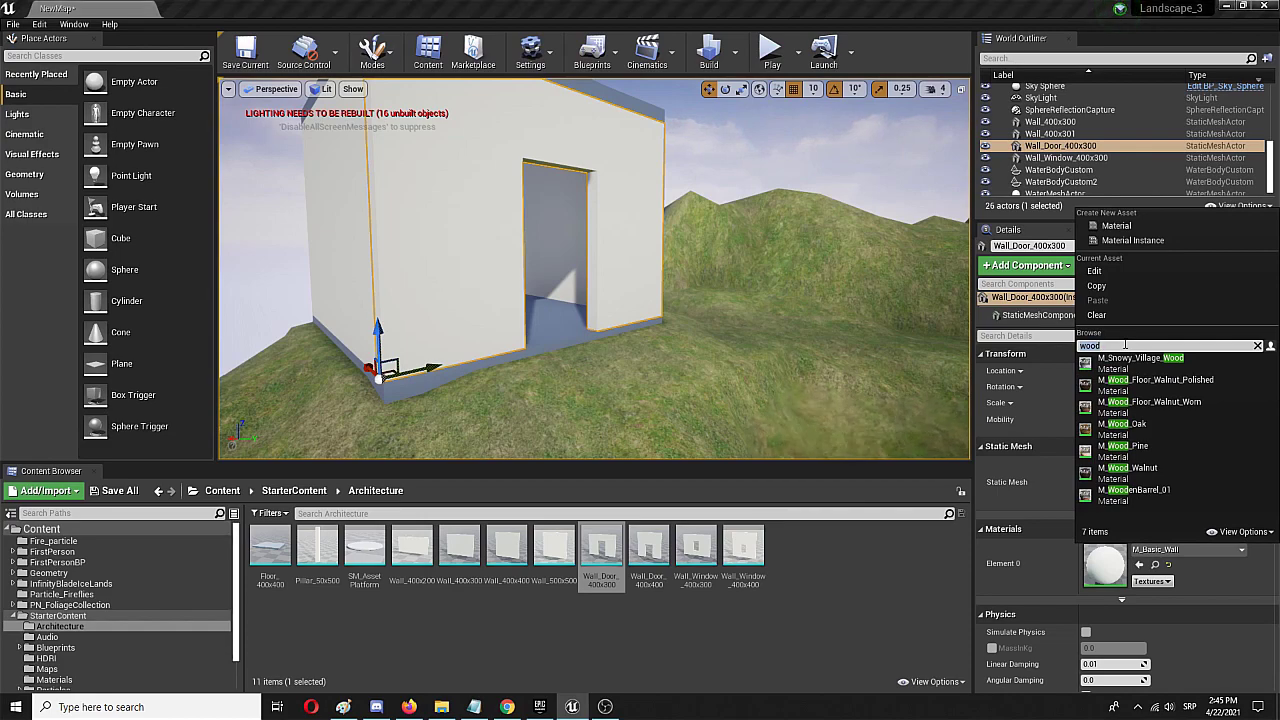
{"action": "left_click", "coordinate": [1186, 383]}
{"action": "left_click", "coordinate": [634, 374]}
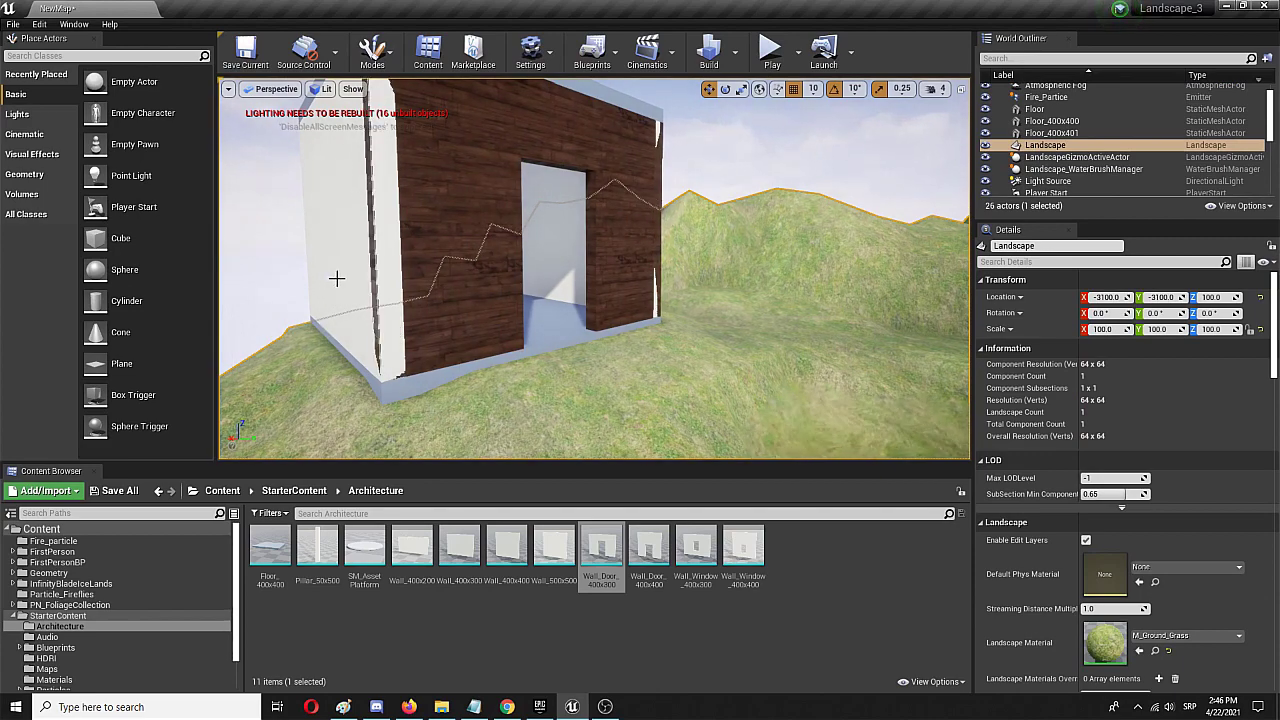
Apply the M_Wood_Floor_Walnut_Polished material to the adjoining side wall Wall_400x300.
{"action": "left_click", "coordinate": [338, 278]}
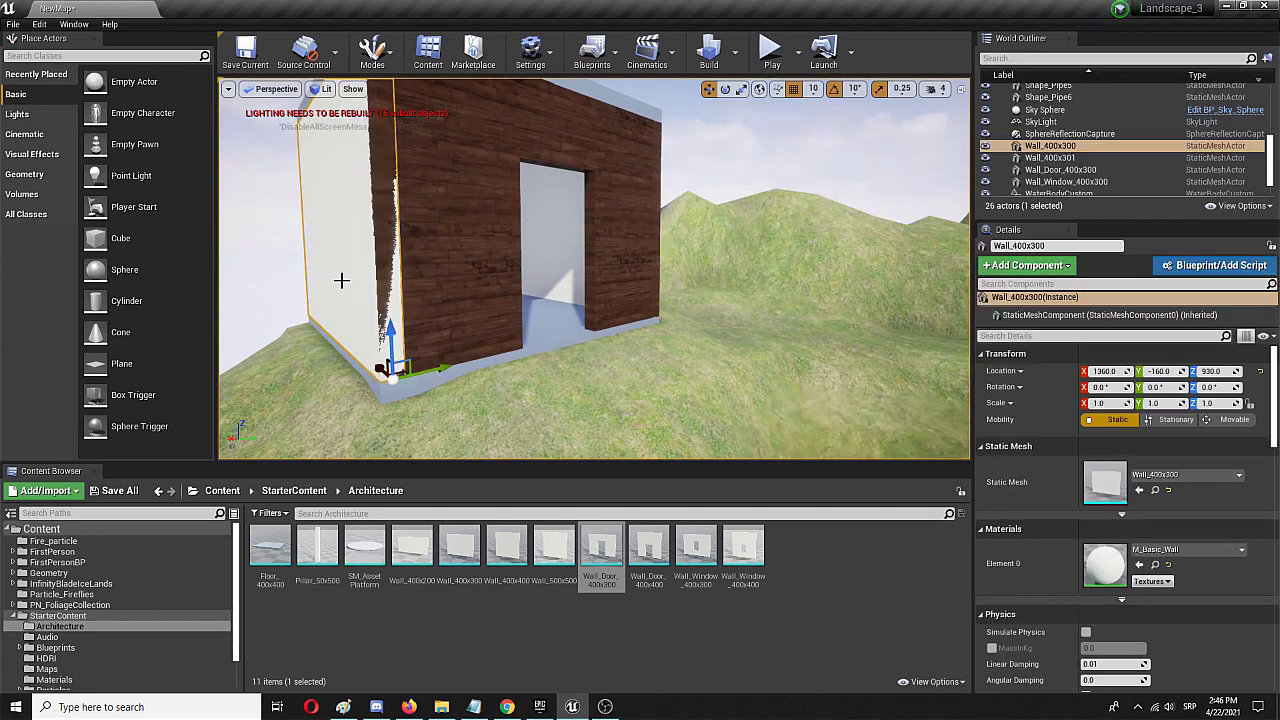
{"action": "left_click", "coordinate": [1180, 550]}
{"action": "type", "text": "wood"}
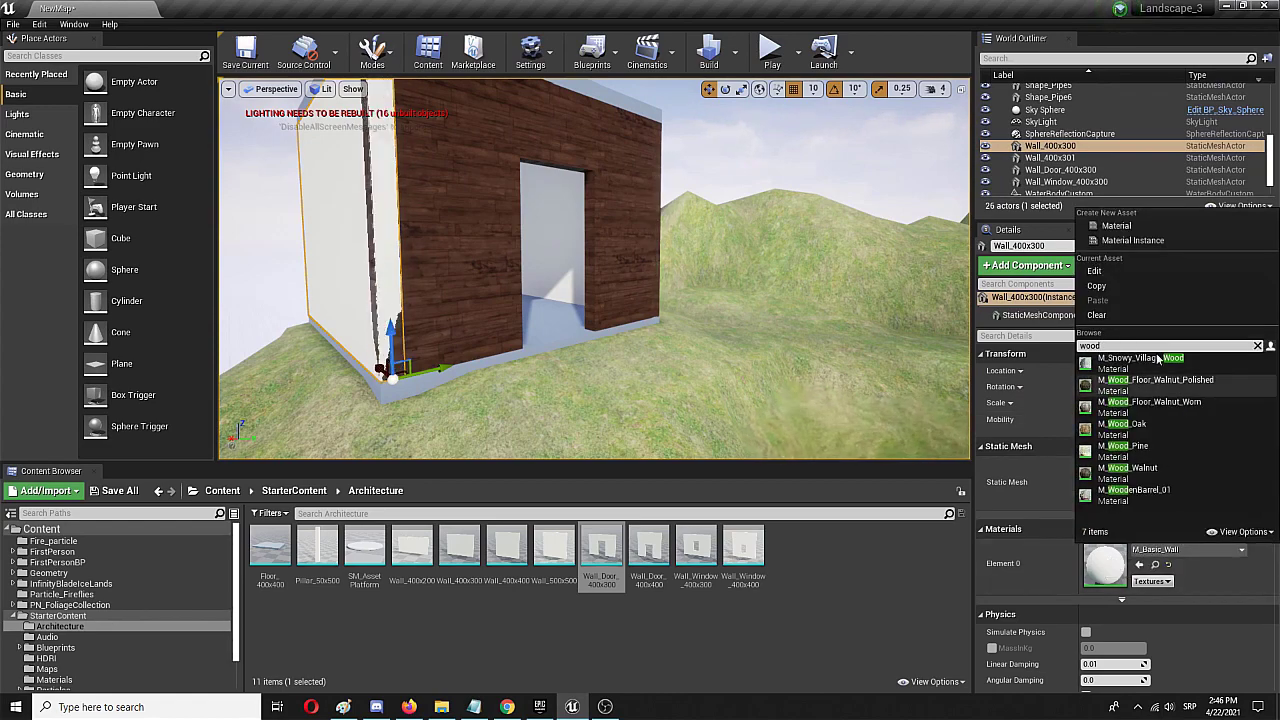
{"action": "left_click", "coordinate": [1165, 385]}
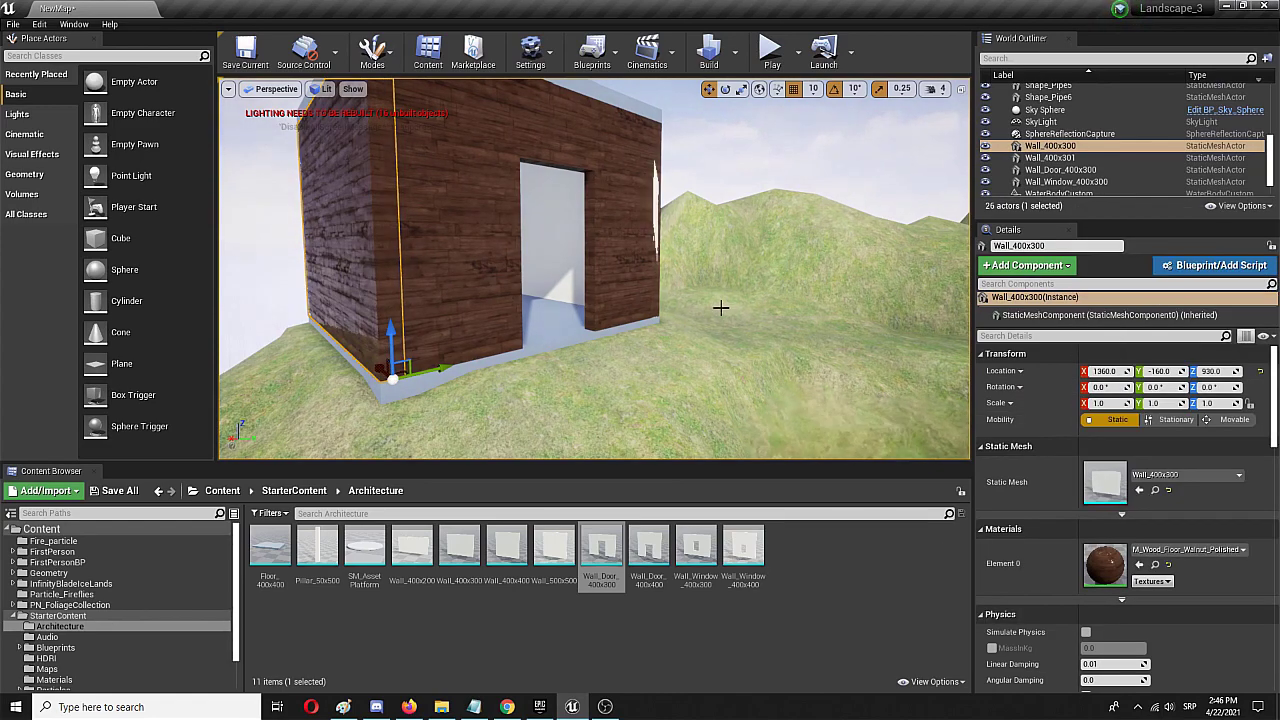
Apply the M_Wood_Floor_Walnut_Polished material to the house's ground slab Floor_400x400.
{"action": "left_click", "coordinate": [556, 323]}
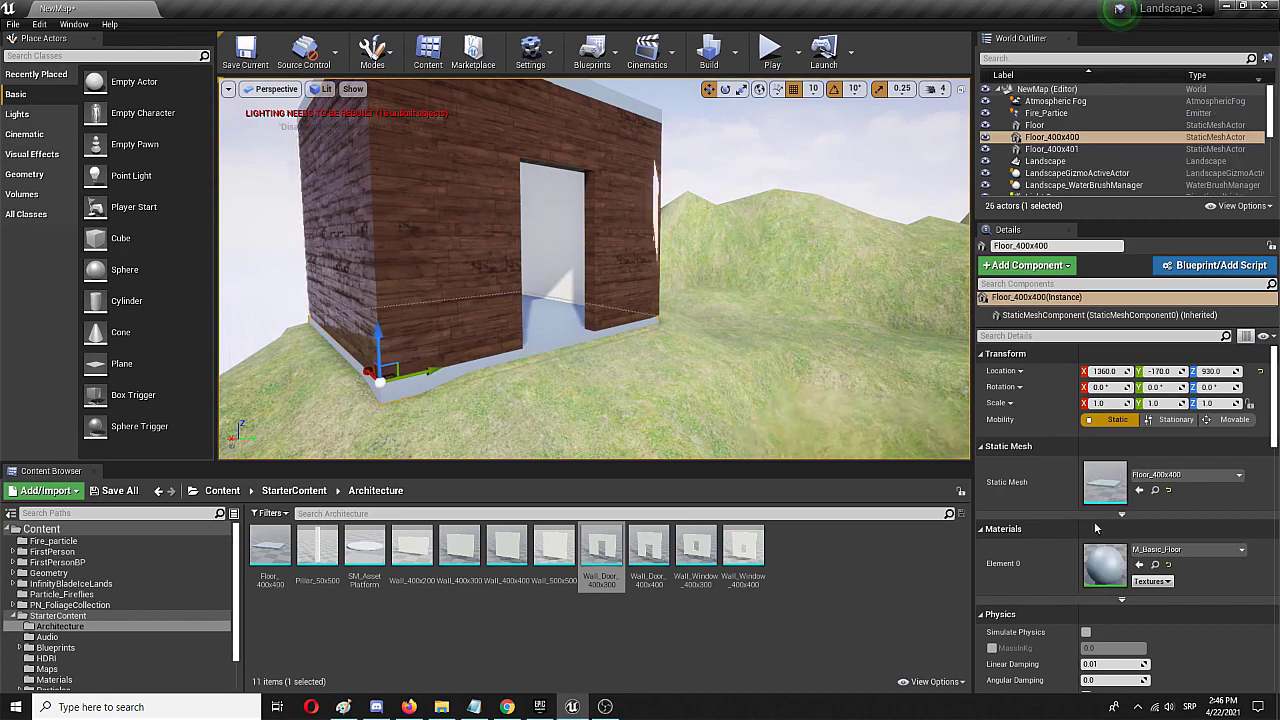
{"action": "left_click", "coordinate": [1180, 550]}
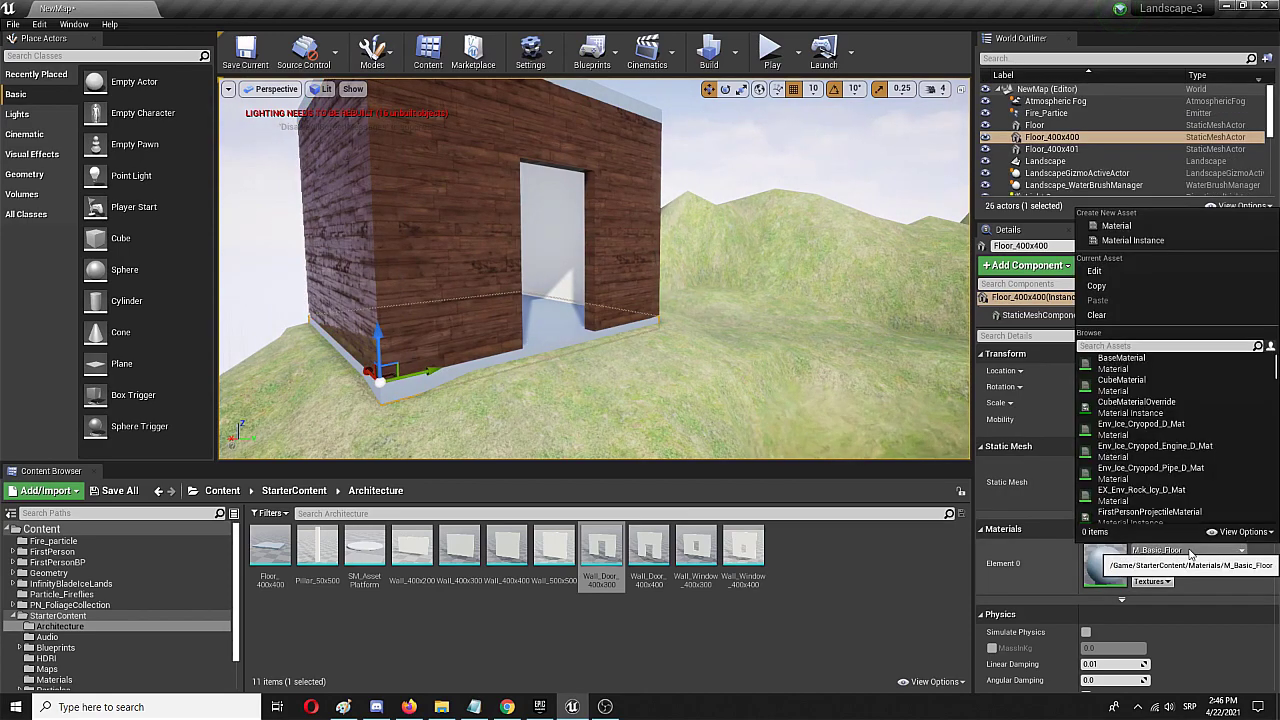
{"action": "type", "text": "wood"}
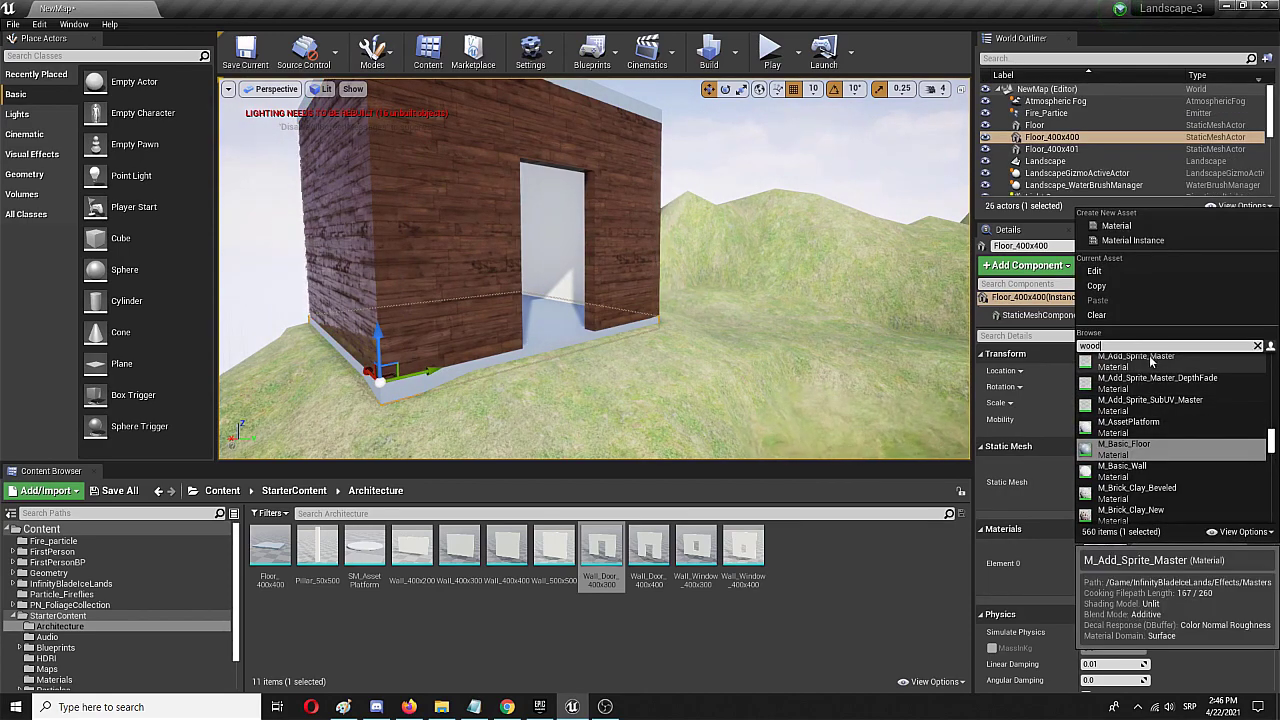
{"action": "left_click", "coordinate": [1182, 391]}
Apply the M_Wood_Floor_Walnut_Polished material to the opposite side wall Wall_400x301.
{"action": "right_click_drag", "start_coordinate": [760, 320], "coordinate": [760, 319]}
{"action": "left_click", "coordinate": [760, 319]}
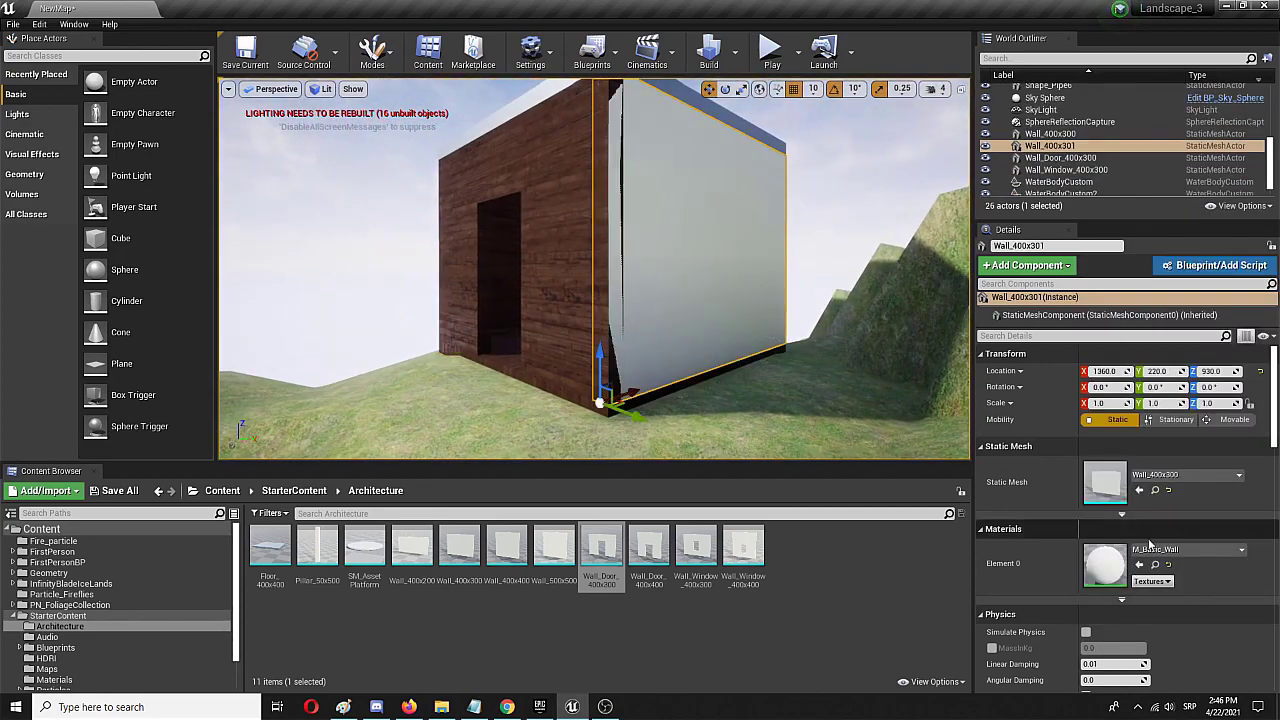
{"action": "left_click", "coordinate": [1185, 549]}
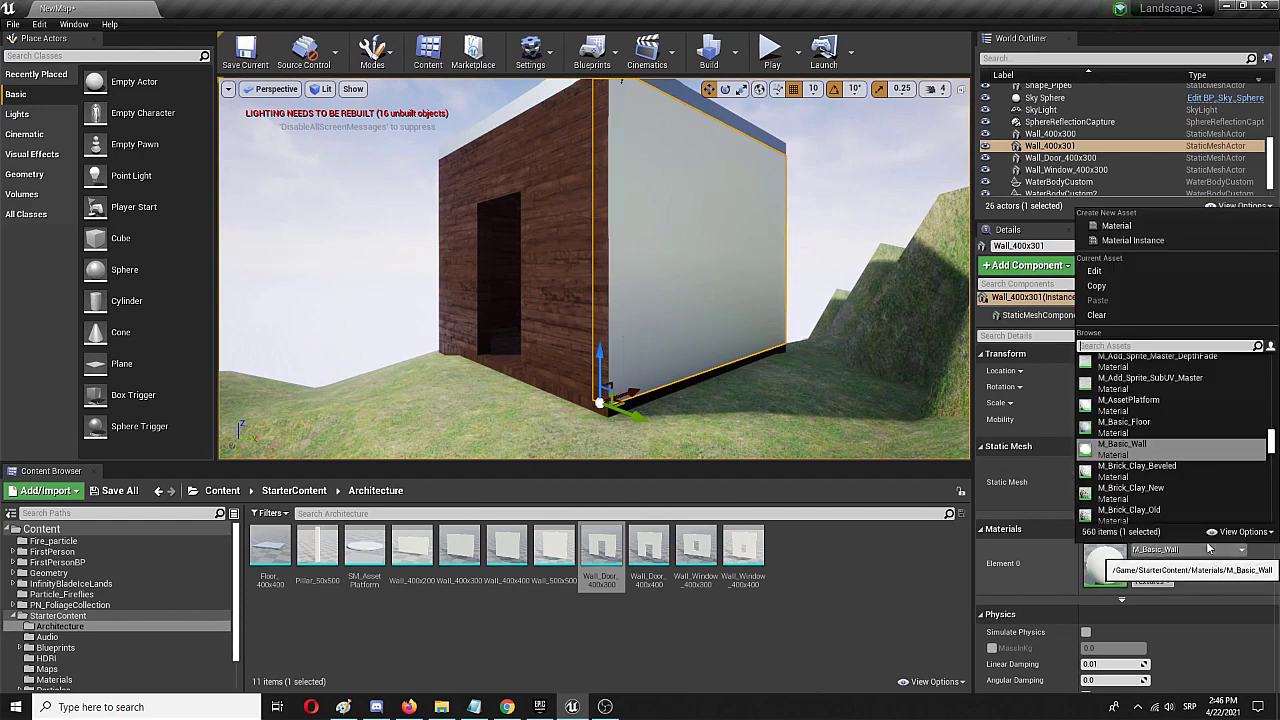
{"action": "type", "text": "wood"}
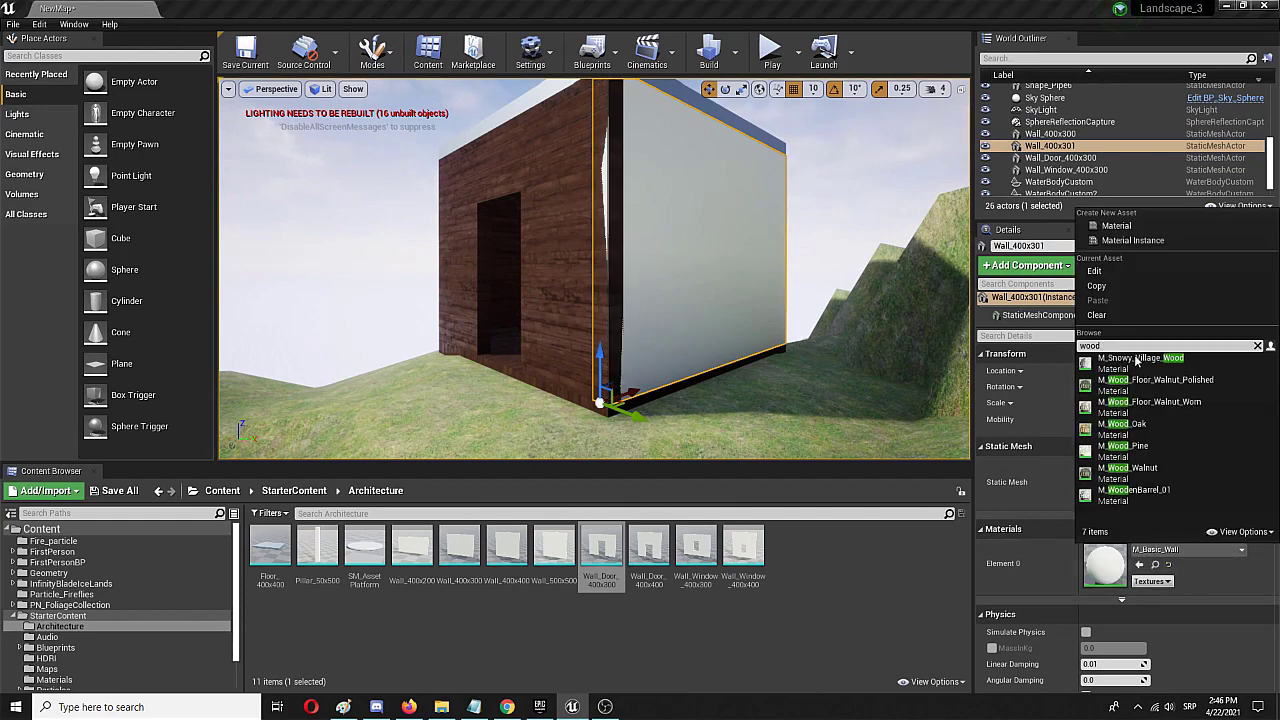
{"action": "left_click", "coordinate": [1168, 384]}
Apply the M_Wood_Floor_Walnut_Polished material to the window wall Wall_Window_400x300.
{"action": "right_click_drag", "start_coordinate": [800, 320], "coordinate": [560, 330]}
{"action": "right_click_drag", "start_coordinate": [771, 335], "coordinate": [920, 335]}
{"action": "left_click", "coordinate": [771, 335]}
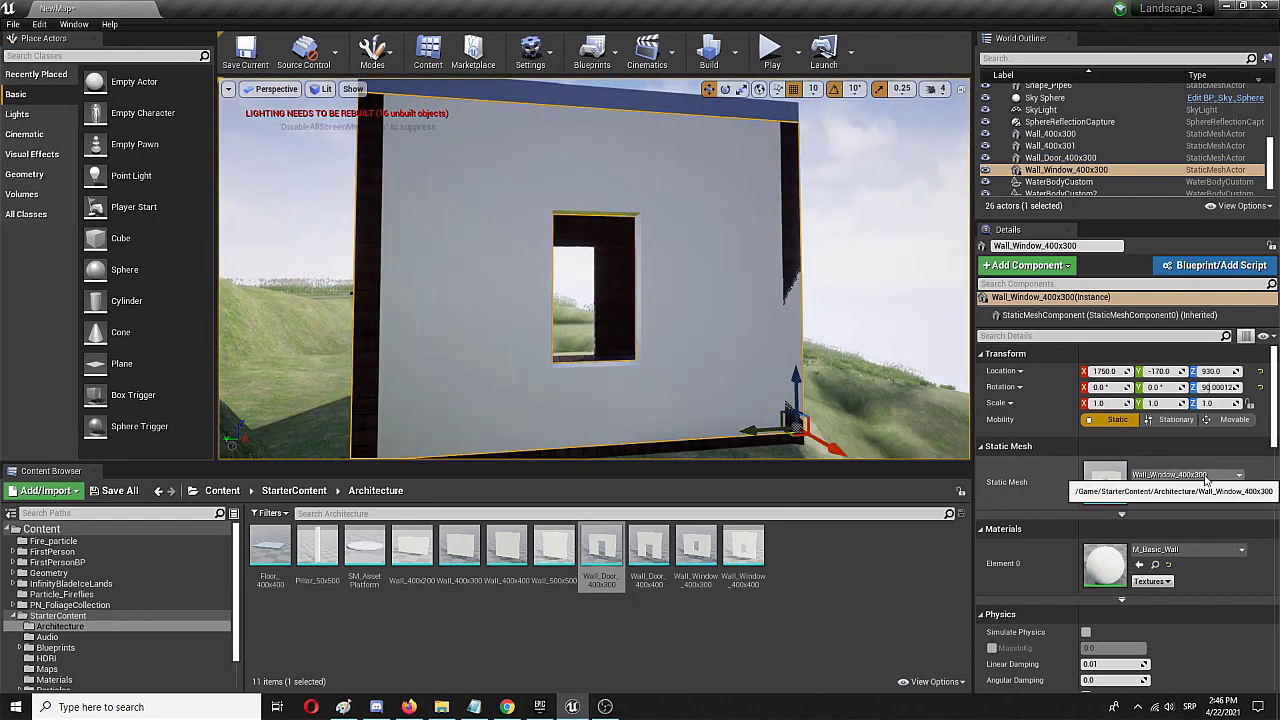
{"action": "left_click", "coordinate": [1188, 549]}
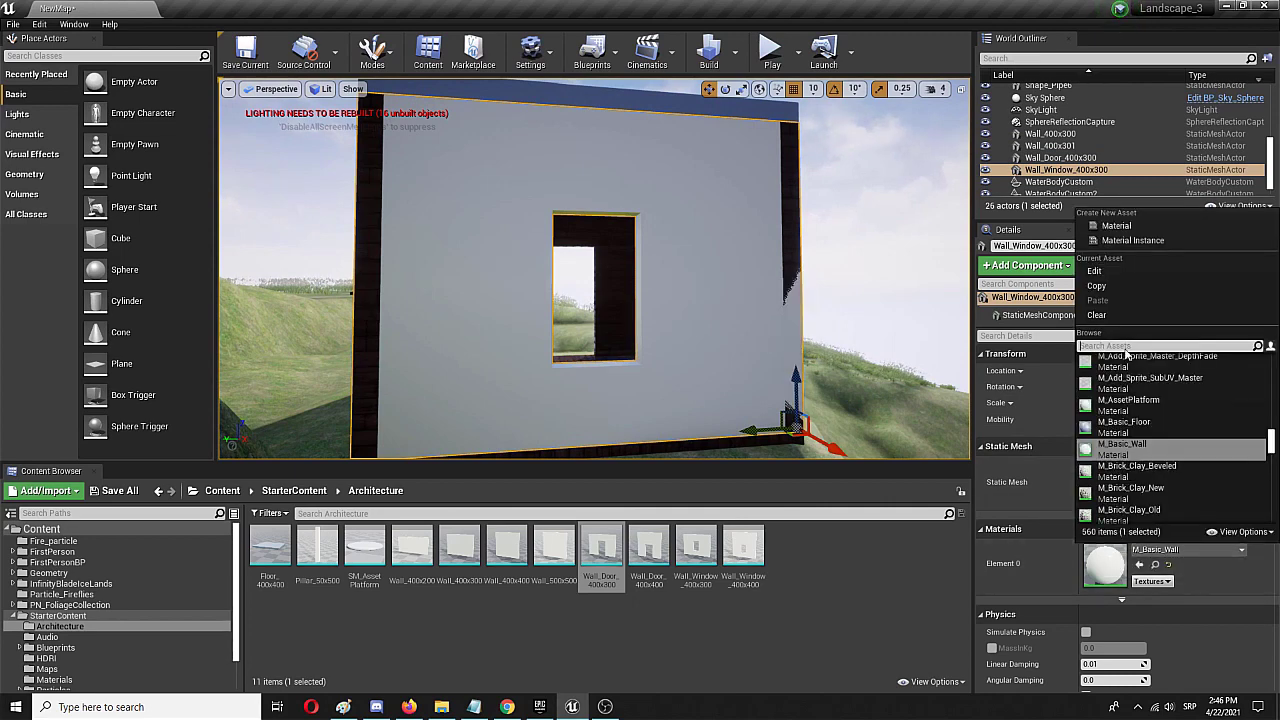
{"action": "type", "text": "wood"}
{"action": "left_click", "coordinate": [1160, 390]}
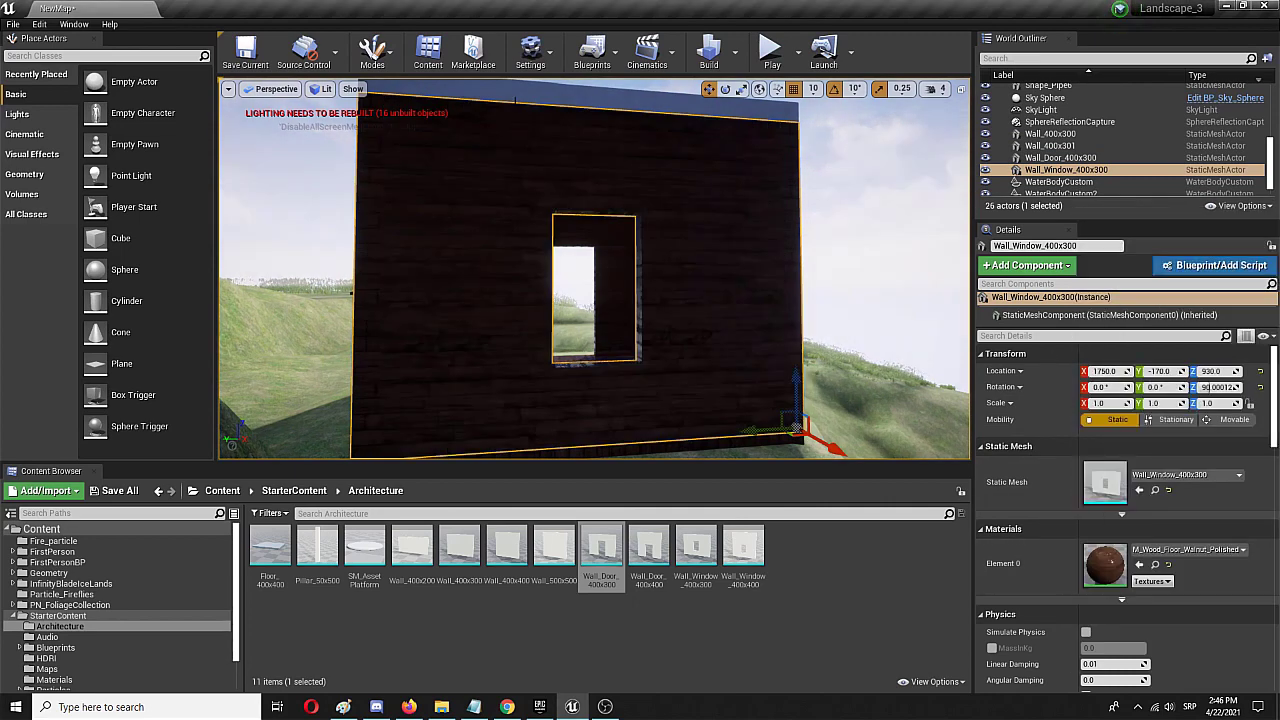
Apply the M_Wood_Floor_Walnut_Polished material to the house's roof slab Floor_400x401.
{"action": "left_click", "coordinate": [517, 97]}
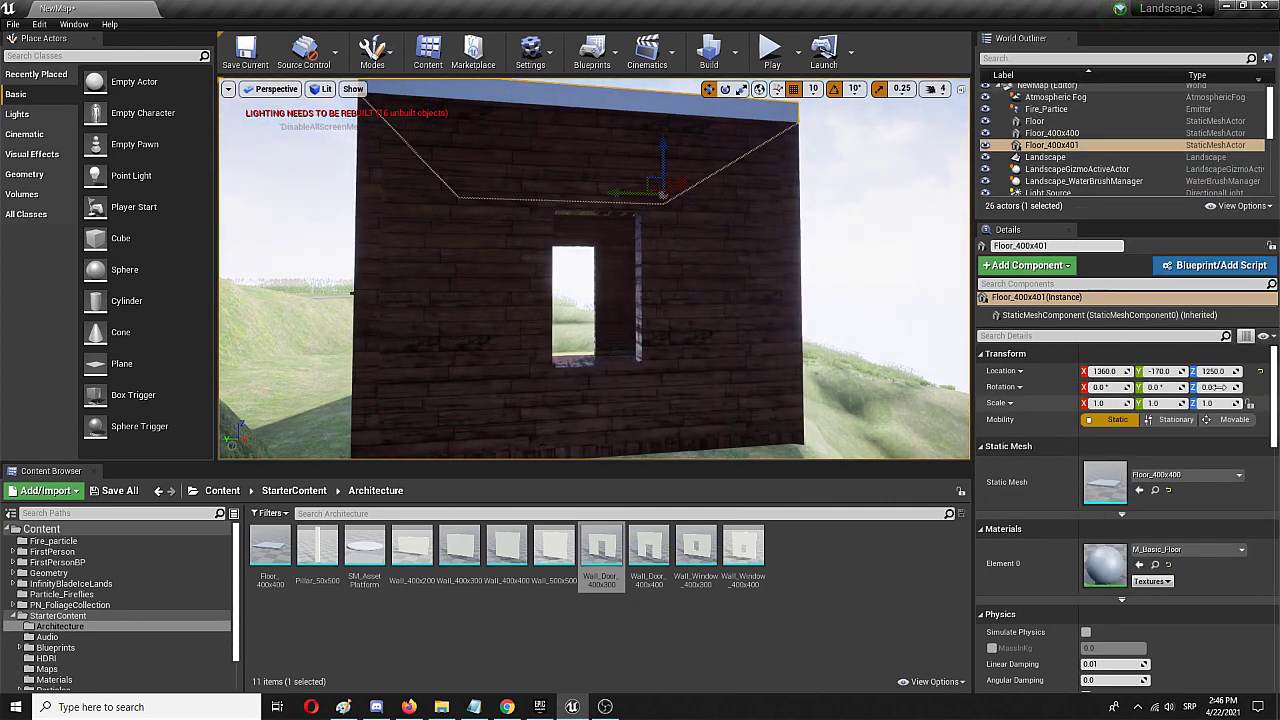
{"action": "left_click", "coordinate": [1196, 548]}
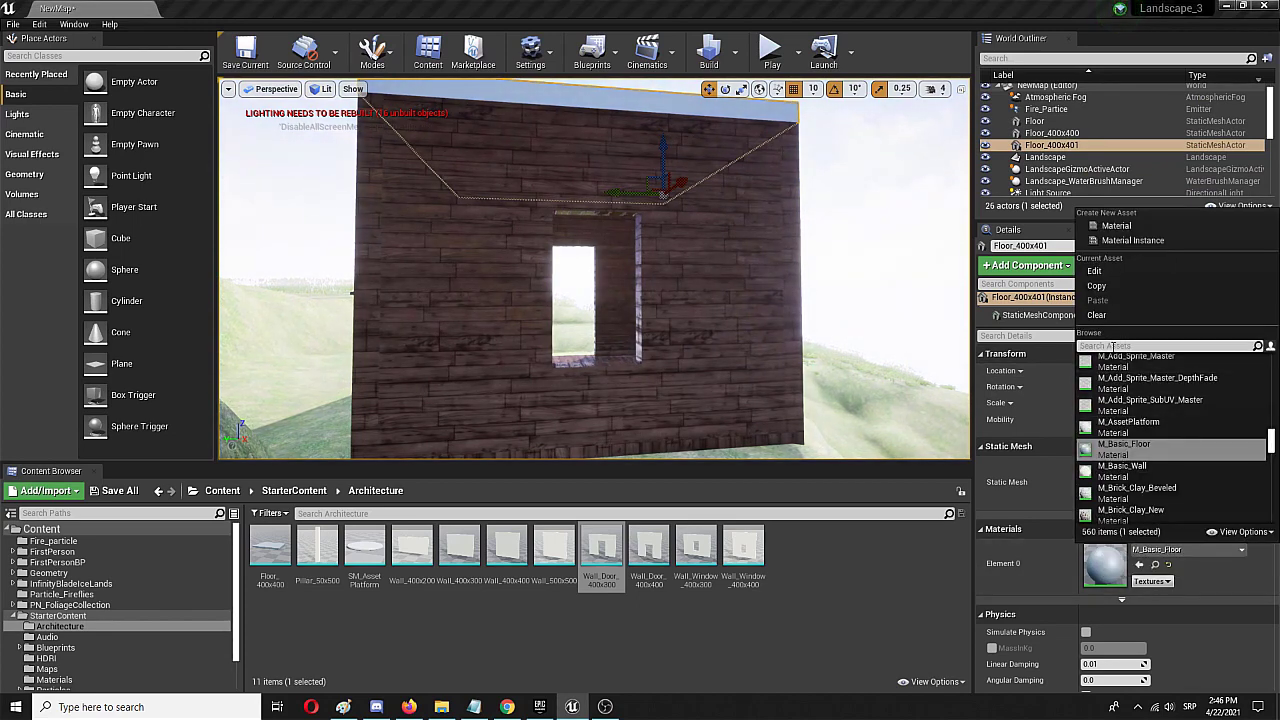
{"action": "type", "text": "wood"}
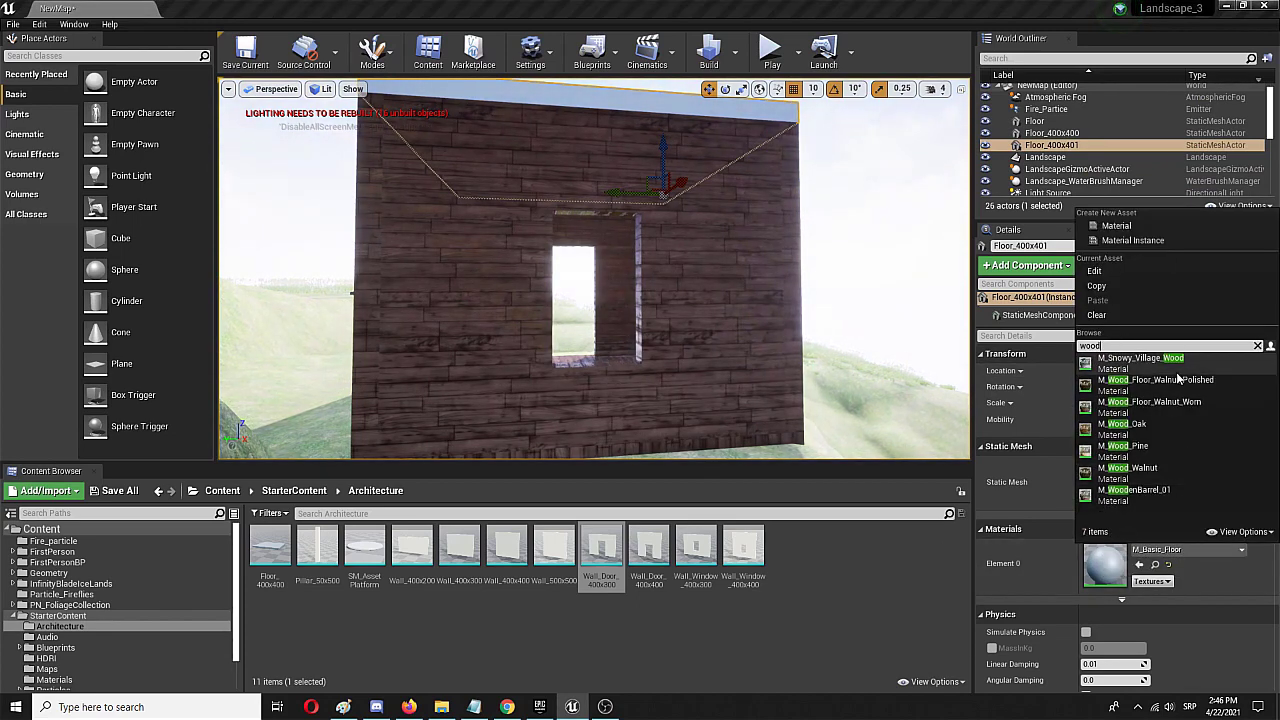
{"action": "left_click", "coordinate": [1155, 388]}
Move the window wall Wall_Window_400x300 outward along the X axis to X location 1770.
{"action": "left_click", "coordinate": [861, 361]}
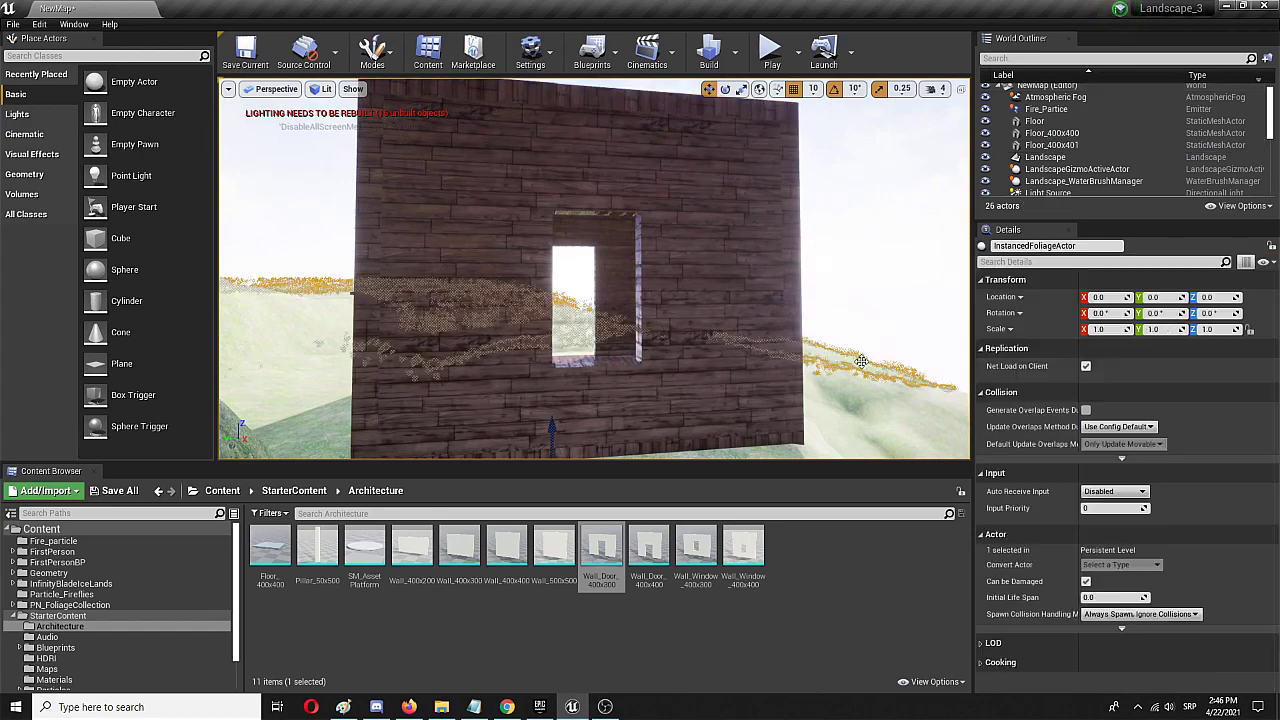
{"action": "left_click", "coordinate": [846, 427]}
{"action": "right_click_drag", "start_coordinate": [837, 405], "coordinate": [640, 405]}
{"action": "right_click_drag", "start_coordinate": [500, 338], "coordinate": [559, 338]}
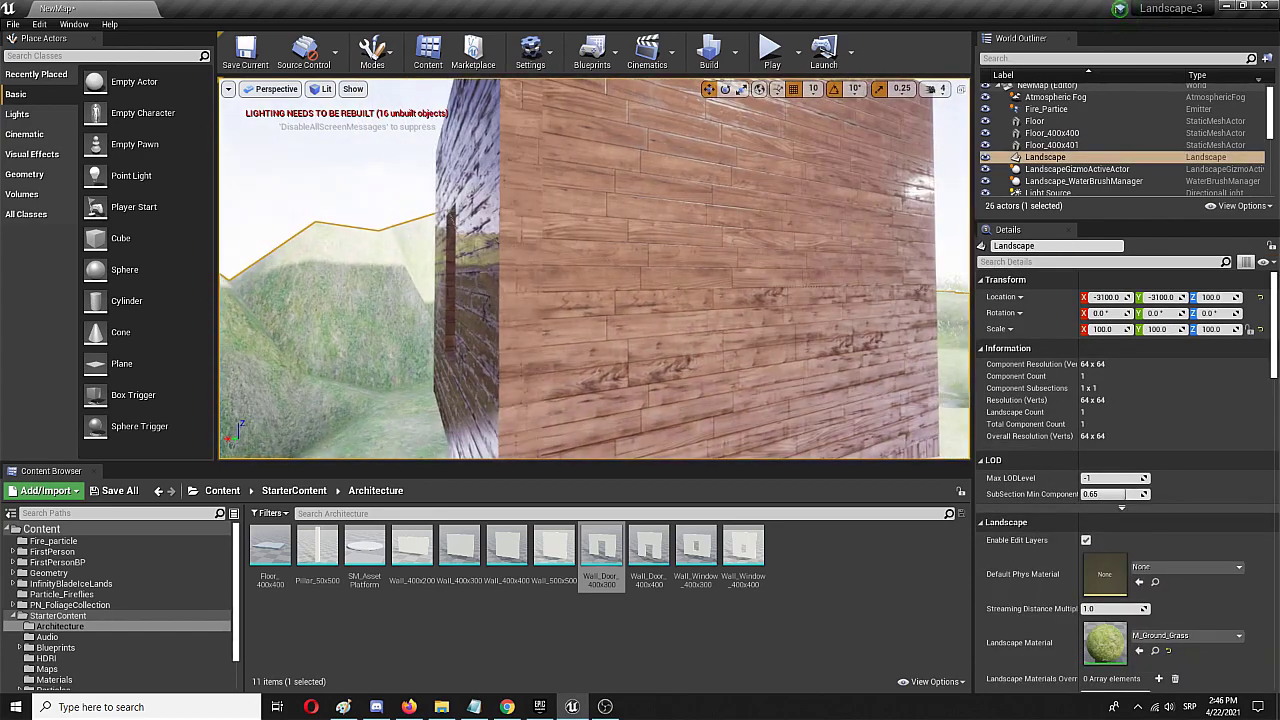
{"action": "left_click", "coordinate": [543, 310]}
{"action": "right_click_drag", "start_coordinate": [407, 352], "coordinate": [443, 307]}
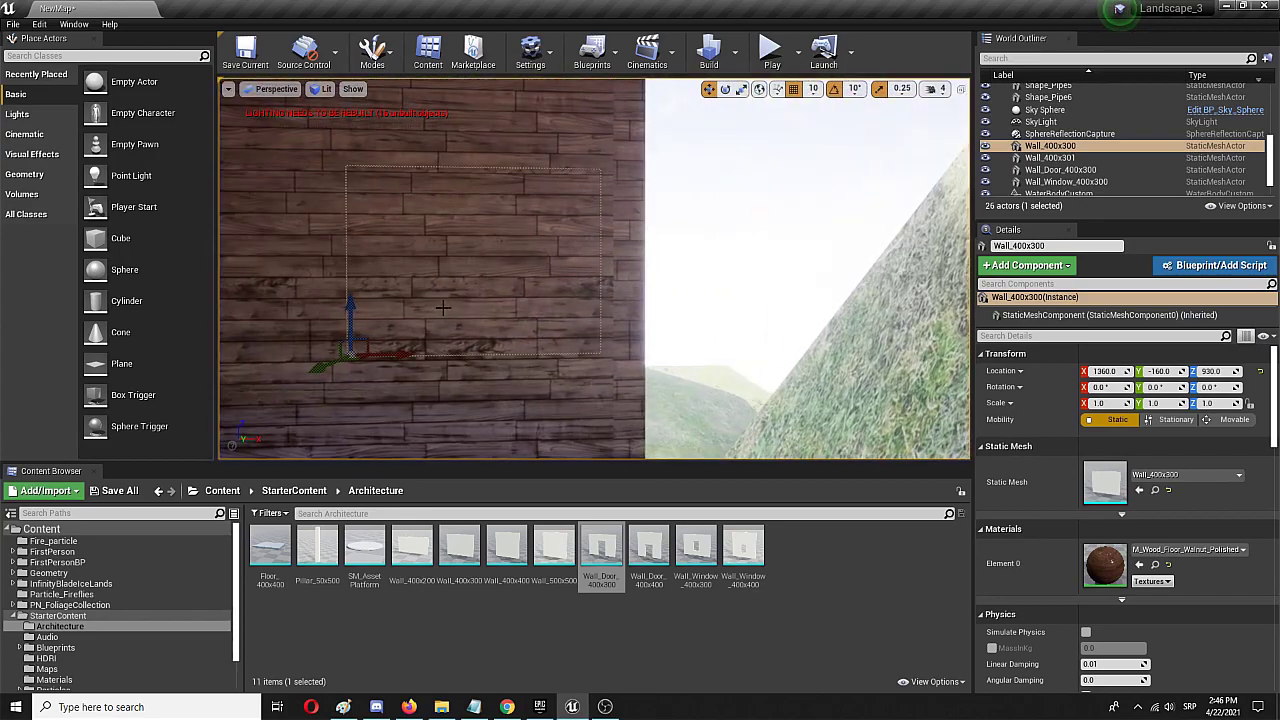
{"action": "left_click", "coordinate": [633, 268]}
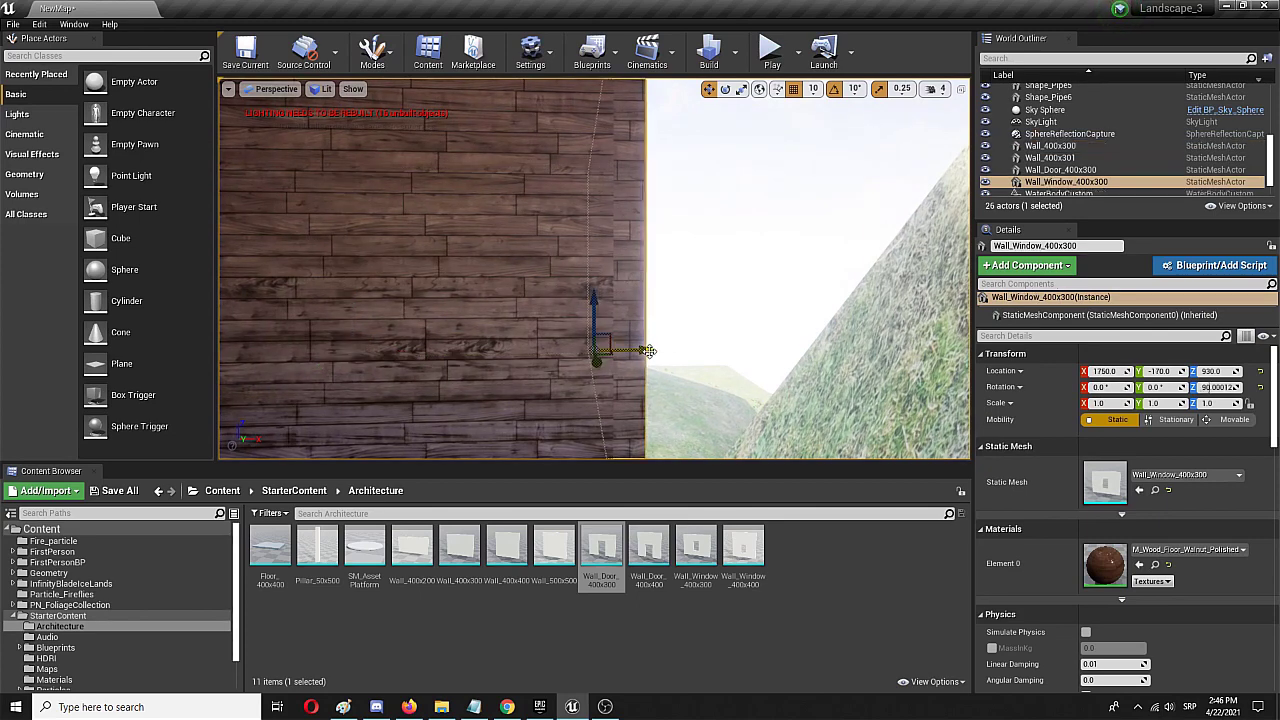
{"action": "left_click_drag", "start_coordinate": [649, 351], "coordinate": [661, 352]}
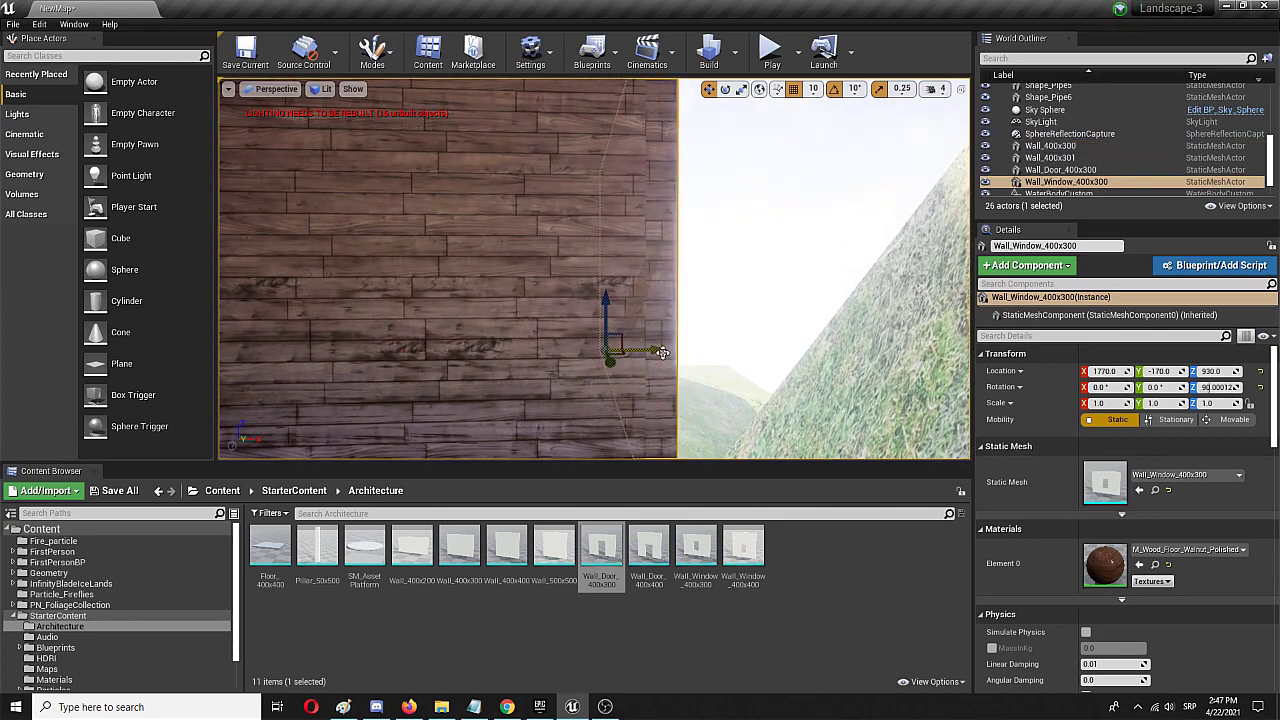
Stretch the roof slab Floor_400x401 to an X scale of 1.25 and shift it to X location 1280.
{"action": "left_click", "coordinate": [716, 345]}
{"action": "right_click_drag", "start_coordinate": [750, 346], "coordinate": [632, 405]}
{"action": "left_click", "coordinate": [723, 271]}
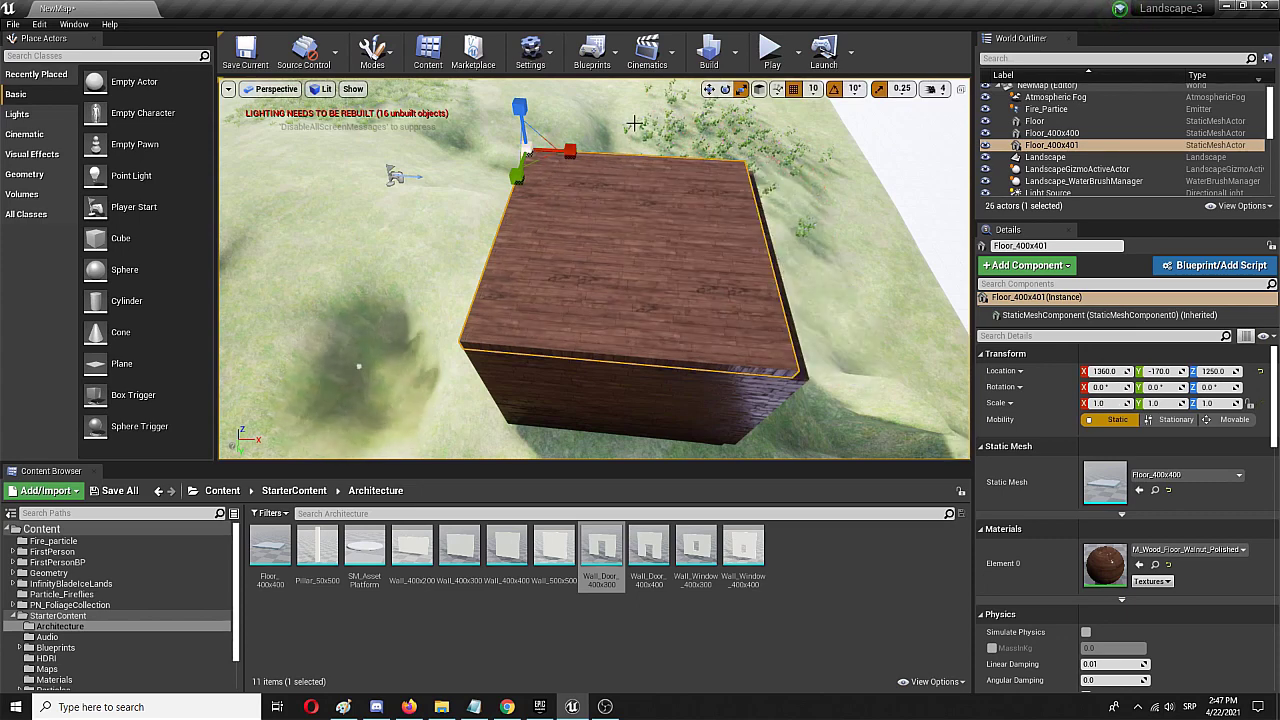
{"action": "left_click_drag", "start_coordinate": [568, 150], "coordinate": [600, 152]}
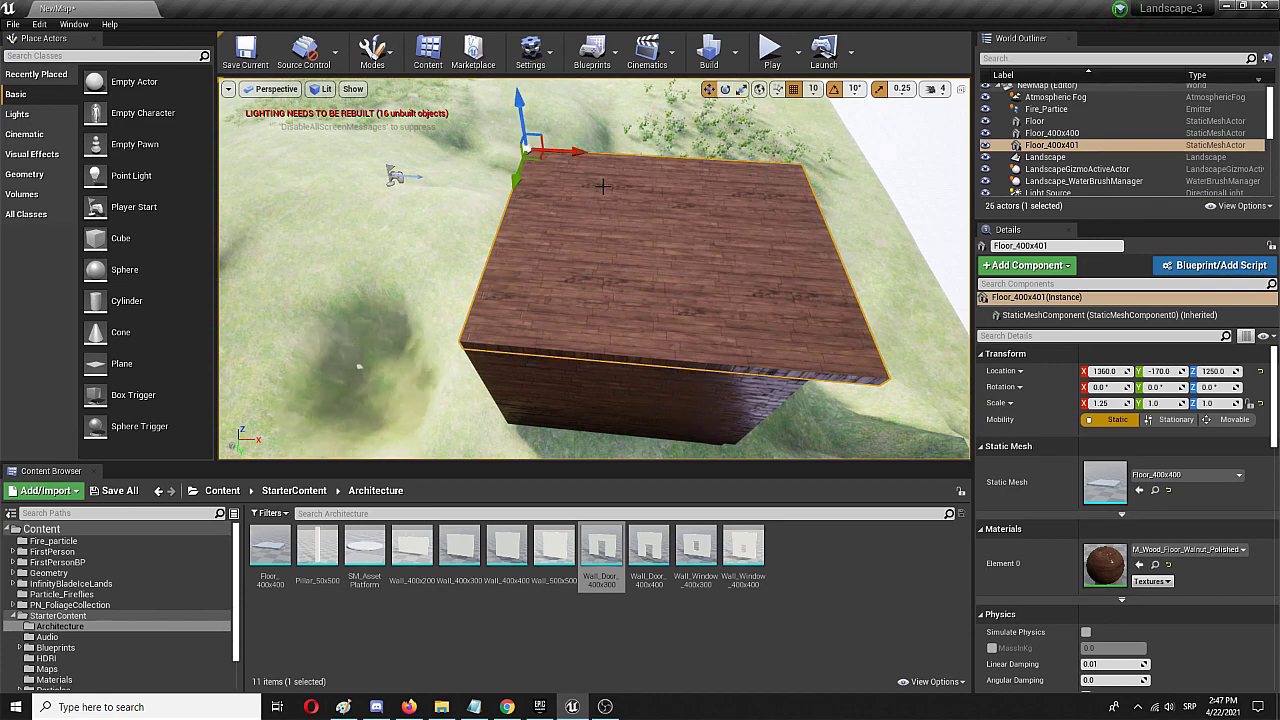
{"action": "left_click_drag", "start_coordinate": [568, 152], "coordinate": [535, 149]}
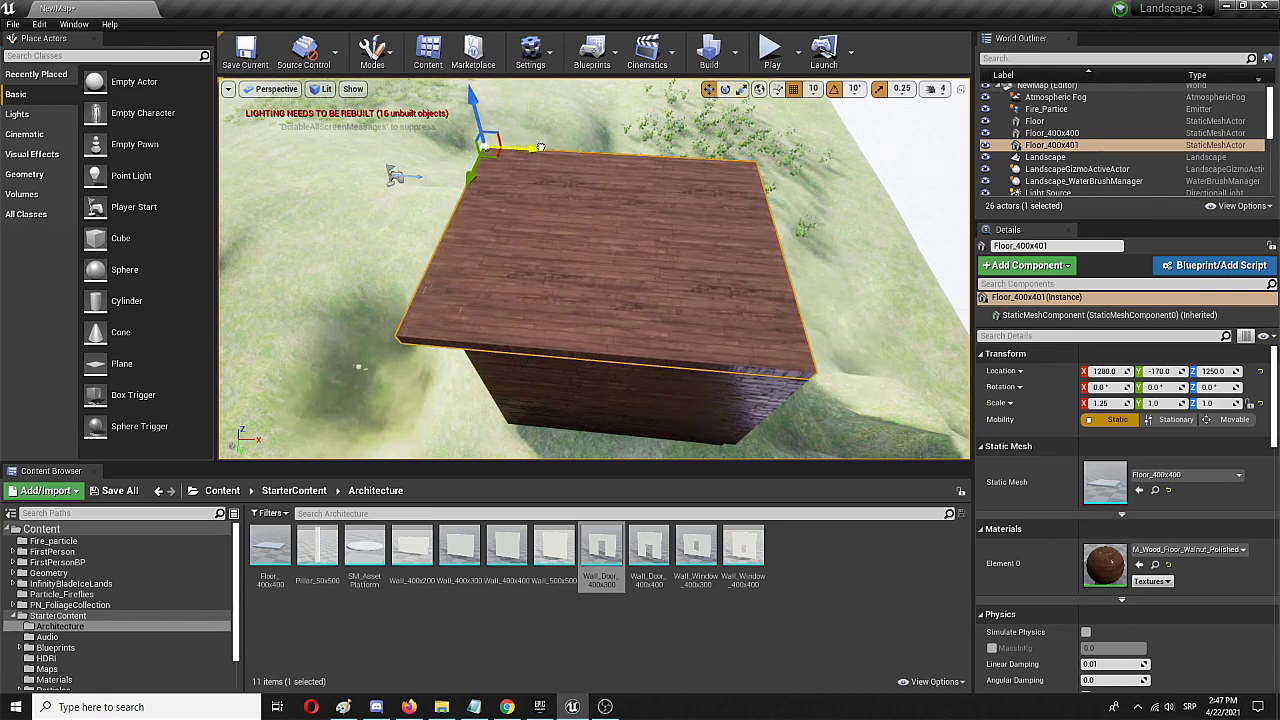
Extend the roof slab's X scale to 1.5 and shift it to X location 1180 so it overhangs the door side.
{"action": "left_click", "coordinate": [349, 189]}
{"action": "left_click", "coordinate": [525, 183]}
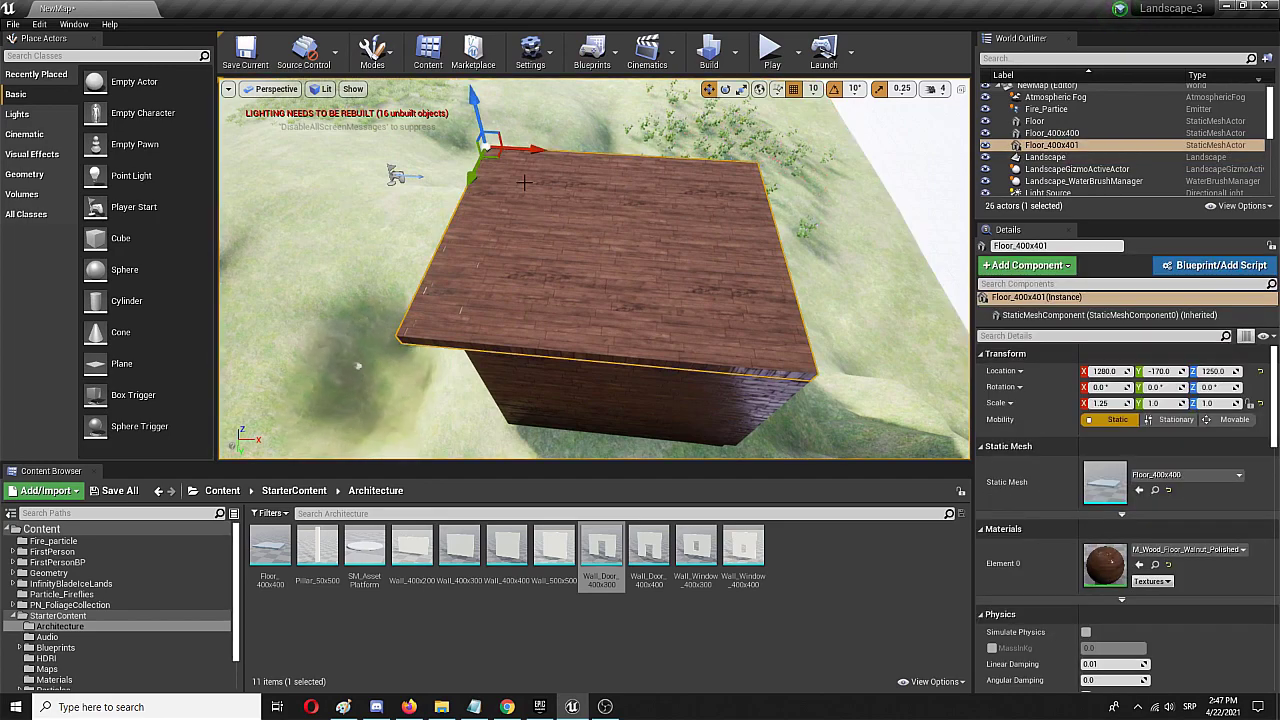
{"action": "key", "text": "r"}
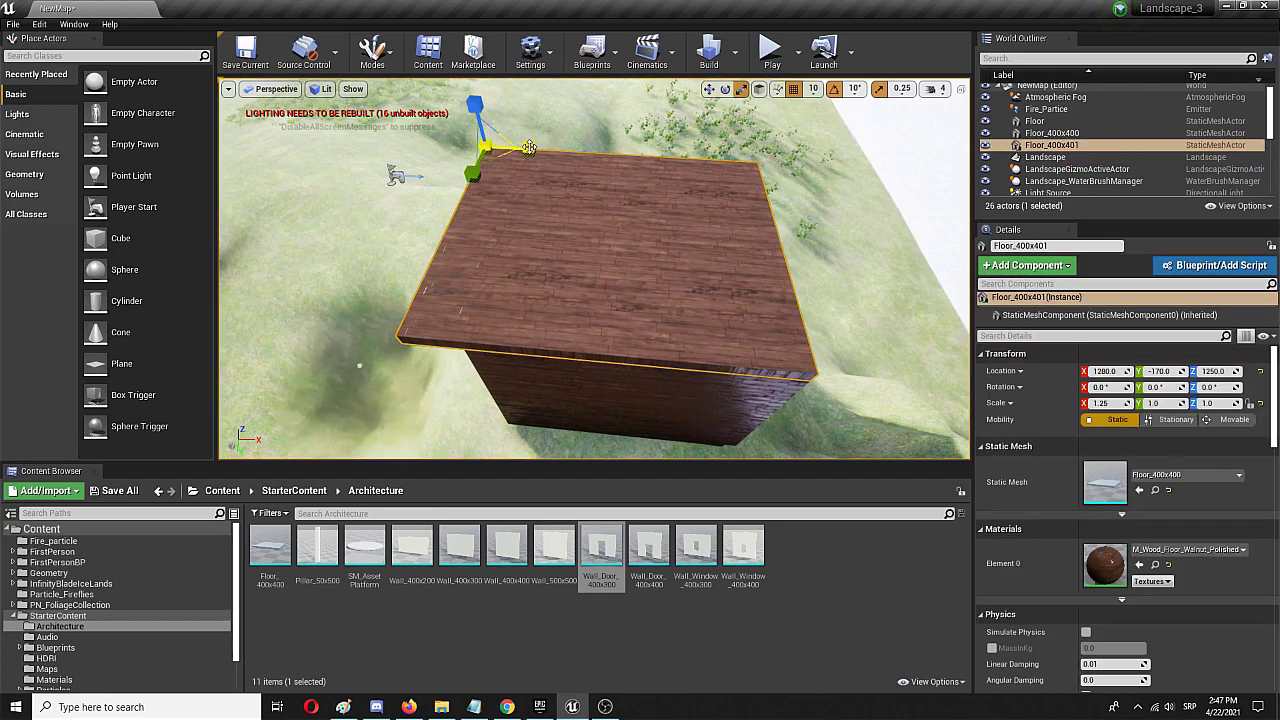
{"action": "left_click_drag", "start_coordinate": [527, 150], "coordinate": [530, 150]}
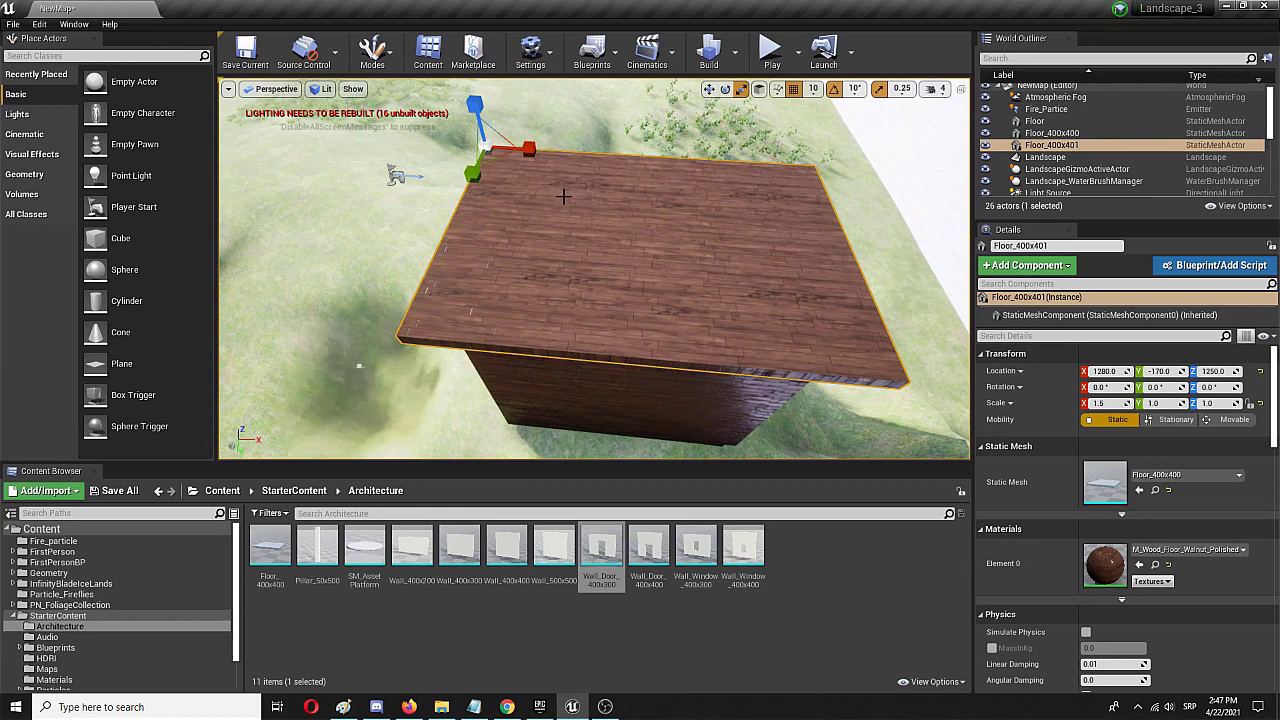
{"action": "key", "text": "e"}
{"action": "key", "text": "w"}
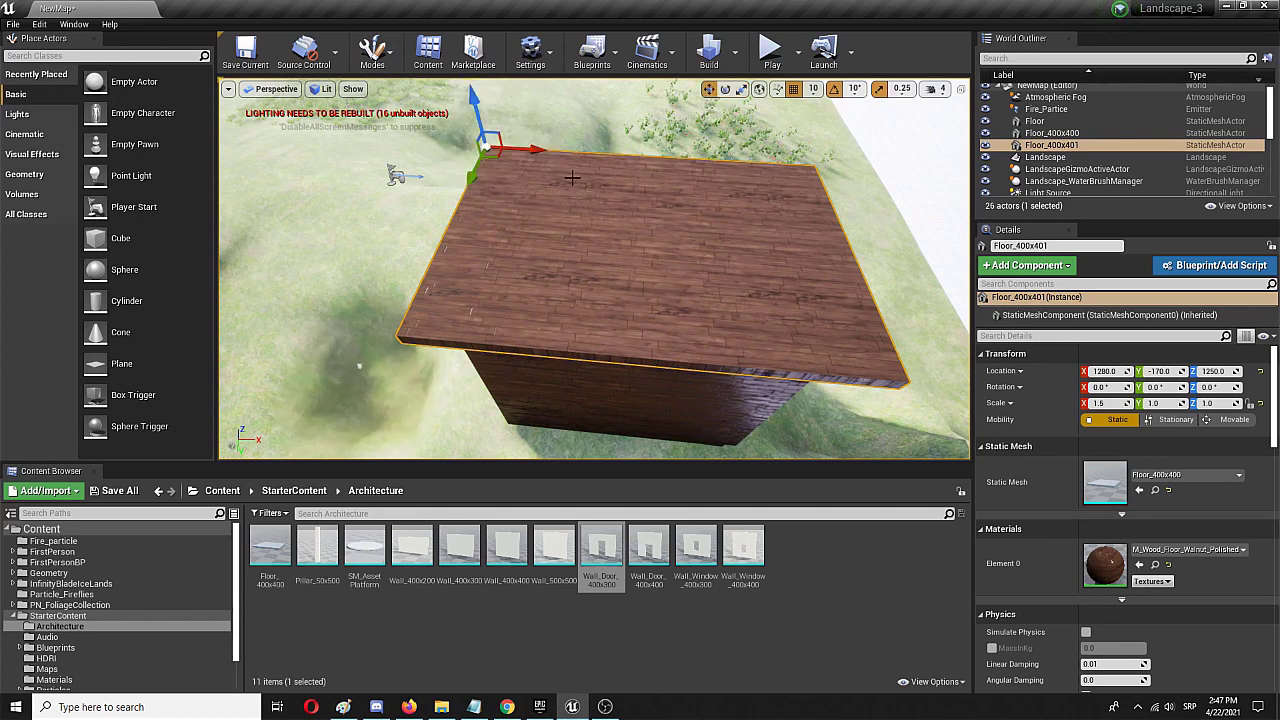
{"action": "left_click_drag", "start_coordinate": [534, 151], "coordinate": [485, 143]}
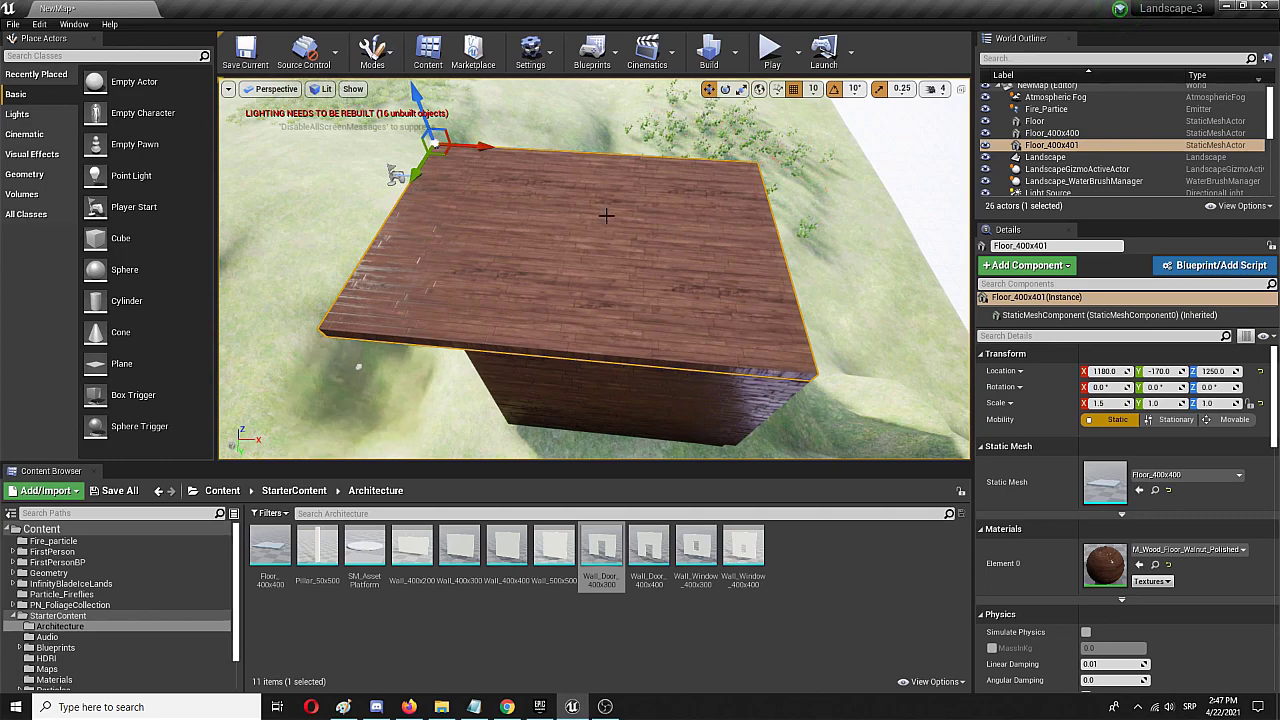
Examine the house and its overhanging roof on the hill from a distance and from several angles.
{"action": "left_click", "coordinate": [905, 374]}
{"action": "right_click_drag", "start_coordinate": [657, 343], "coordinate": [960, 220]}
{"action": "left_click", "coordinate": [652, 318]}
{"action": "right_click_drag", "start_coordinate": [640, 300], "coordinate": [665, 248]}
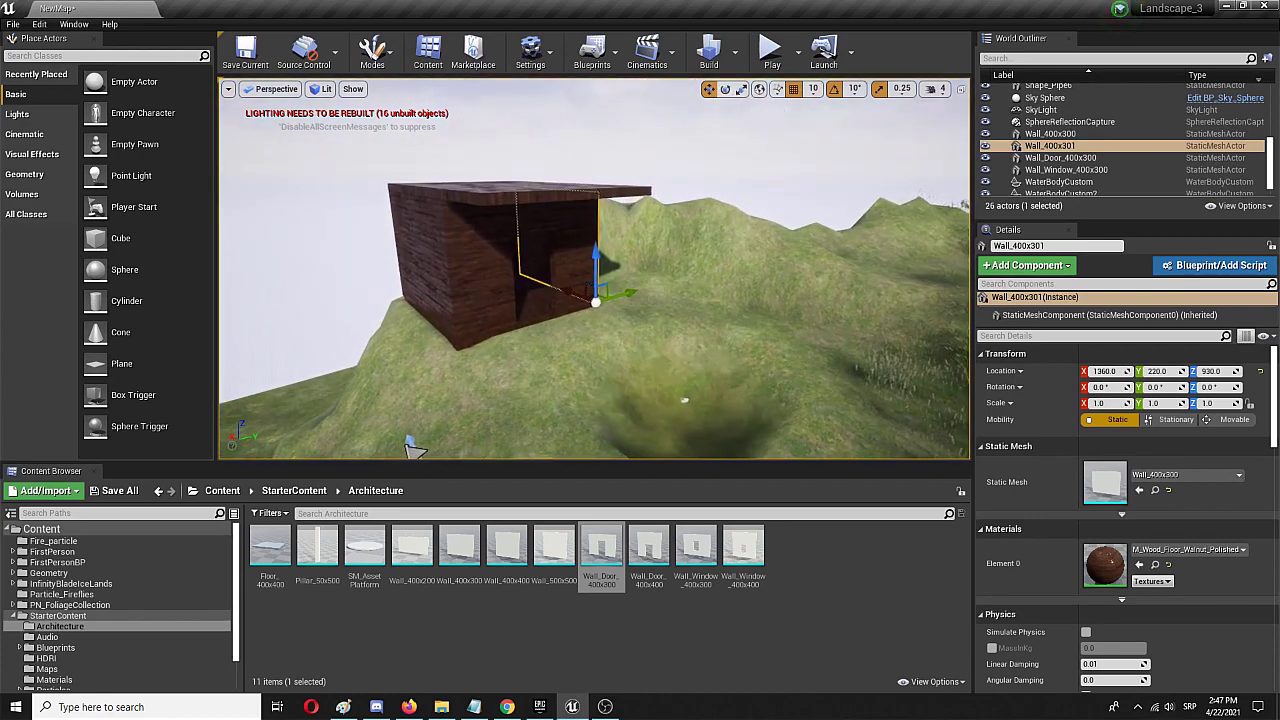
{"action": "left_click", "coordinate": [652, 281]}
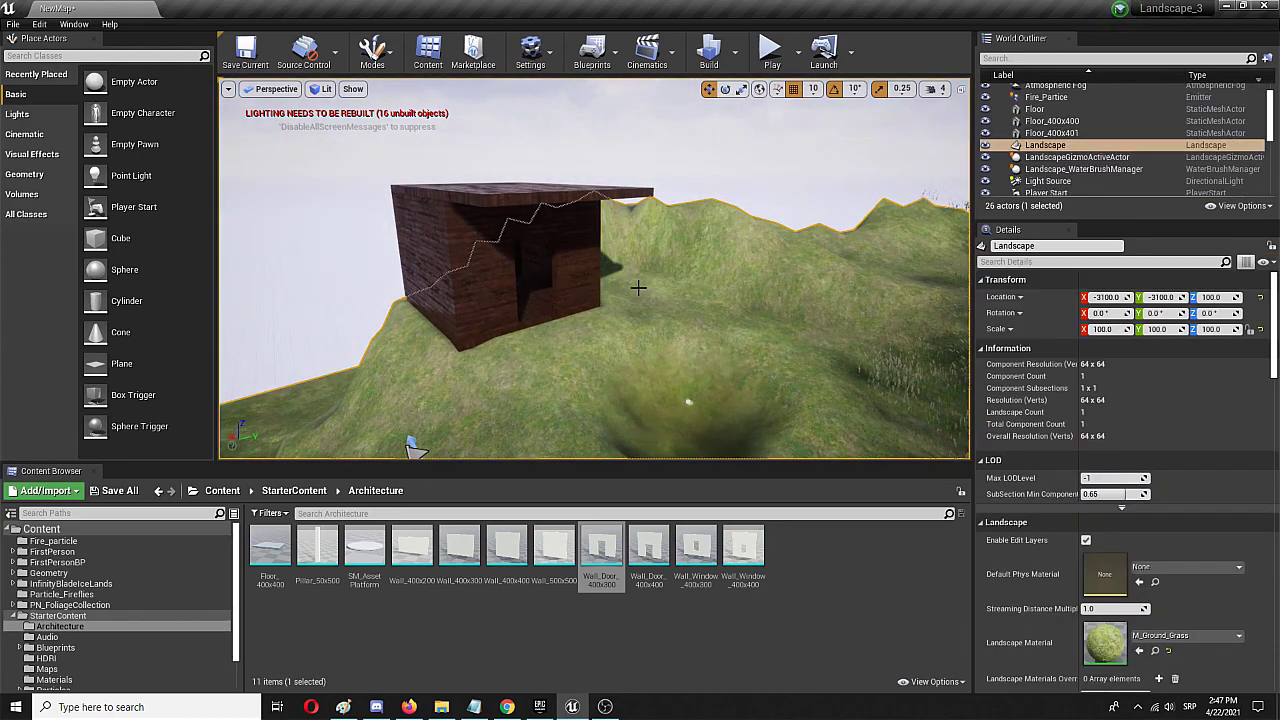
{"action": "left_click", "coordinate": [540, 195]}
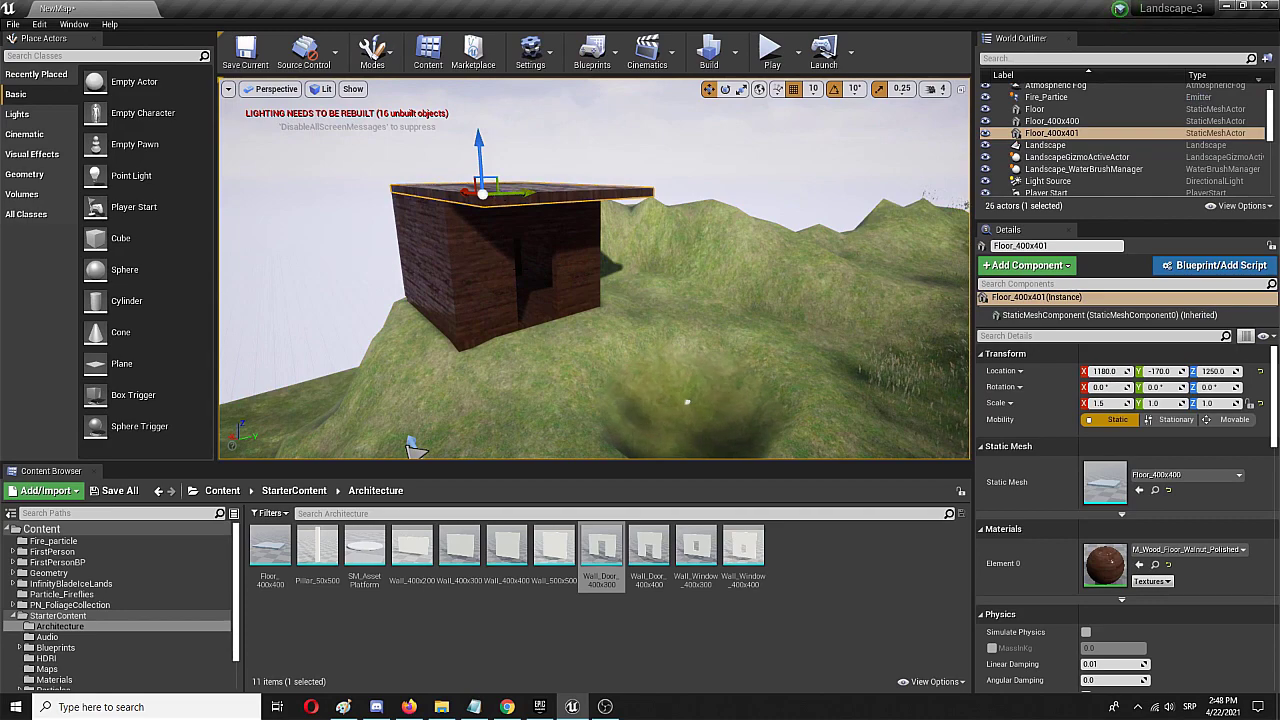
{"action": "left_click", "coordinate": [535, 303]}
{"action": "left_click", "coordinate": [588, 347]}
{"action": "right_click_drag", "start_coordinate": [588, 347], "coordinate": [579, 347]}
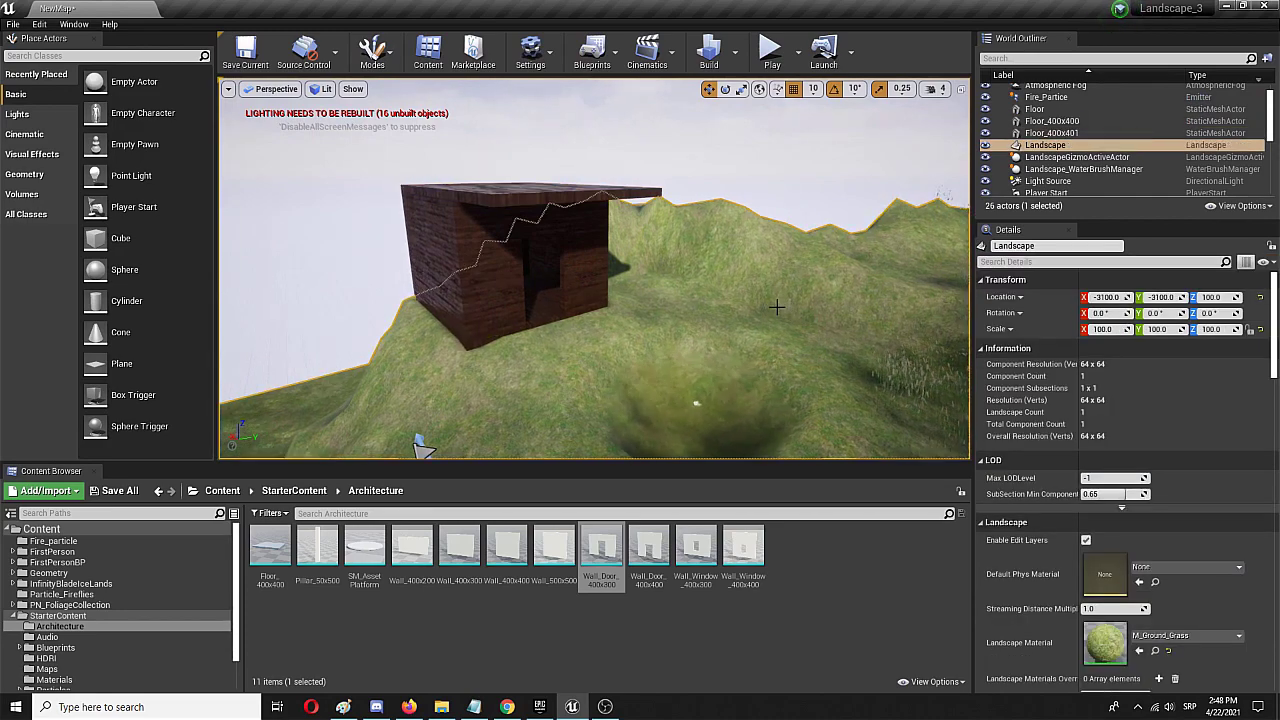
{"action": "right_click_drag", "start_coordinate": [777, 307], "coordinate": [785, 338]}
{"action": "left_click", "coordinate": [580, 373]}
{"action": "right_click_drag", "start_coordinate": [663, 178], "coordinate": [915, 176]}
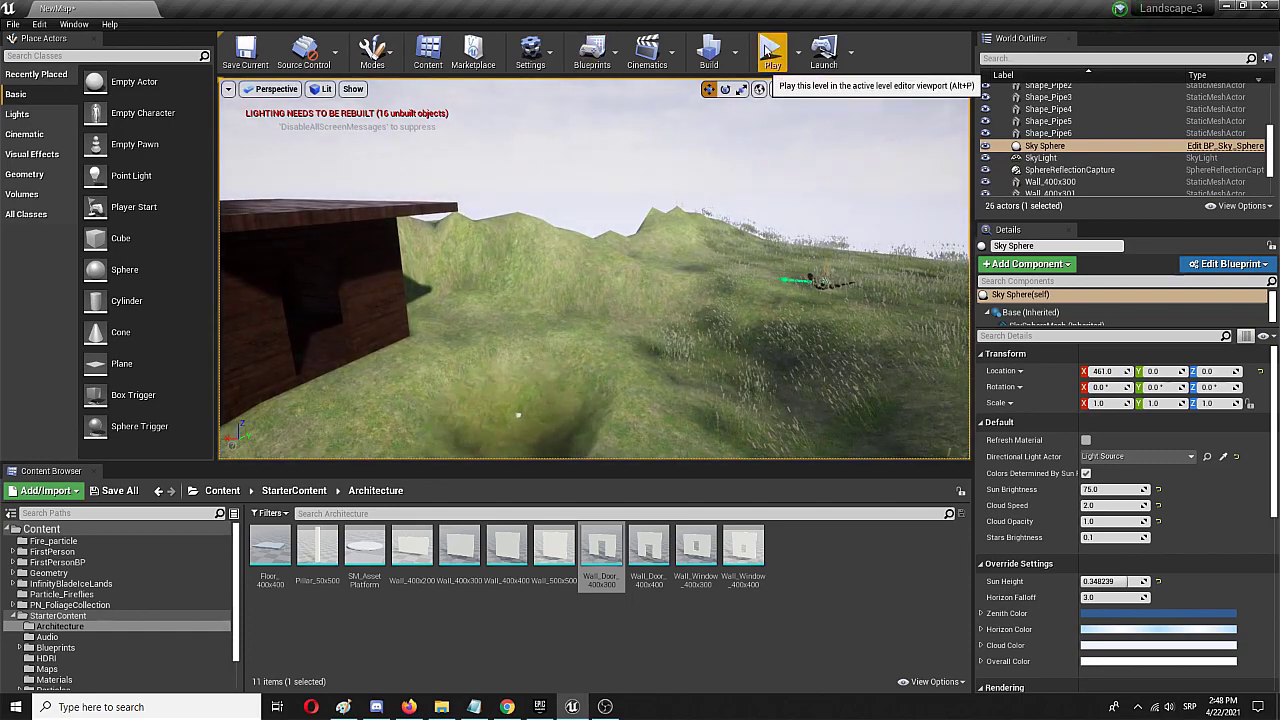
Play-test the level and walk through the doorway to inspect the house's wooden interior.
{"action": "left_click", "coordinate": [770, 52]}
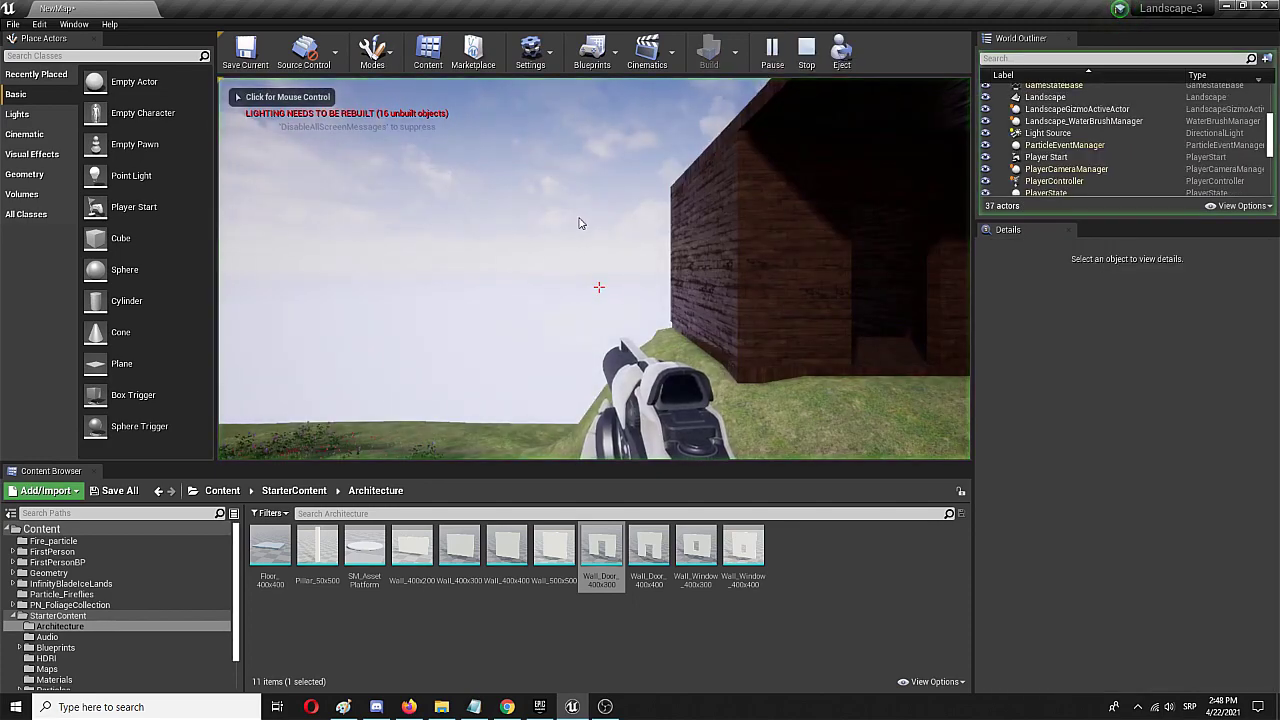
{"action": "key", "text": "w"}
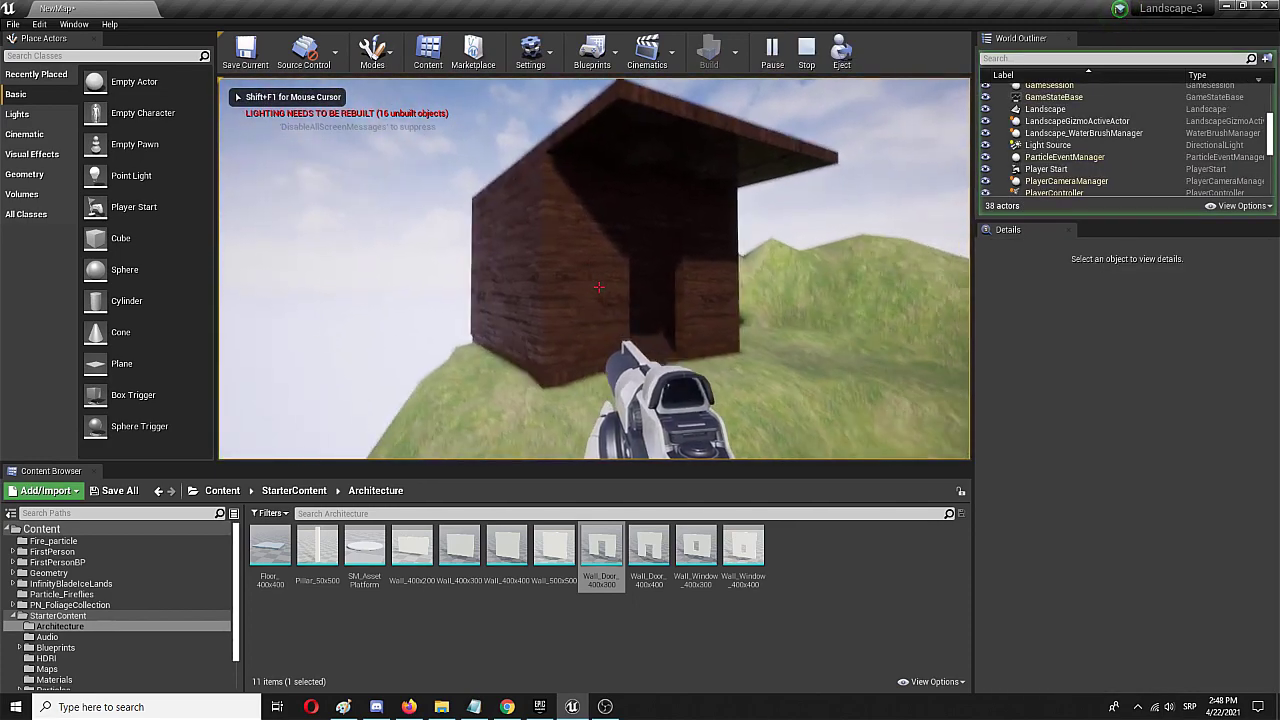
{"action": "key", "text": "w"}
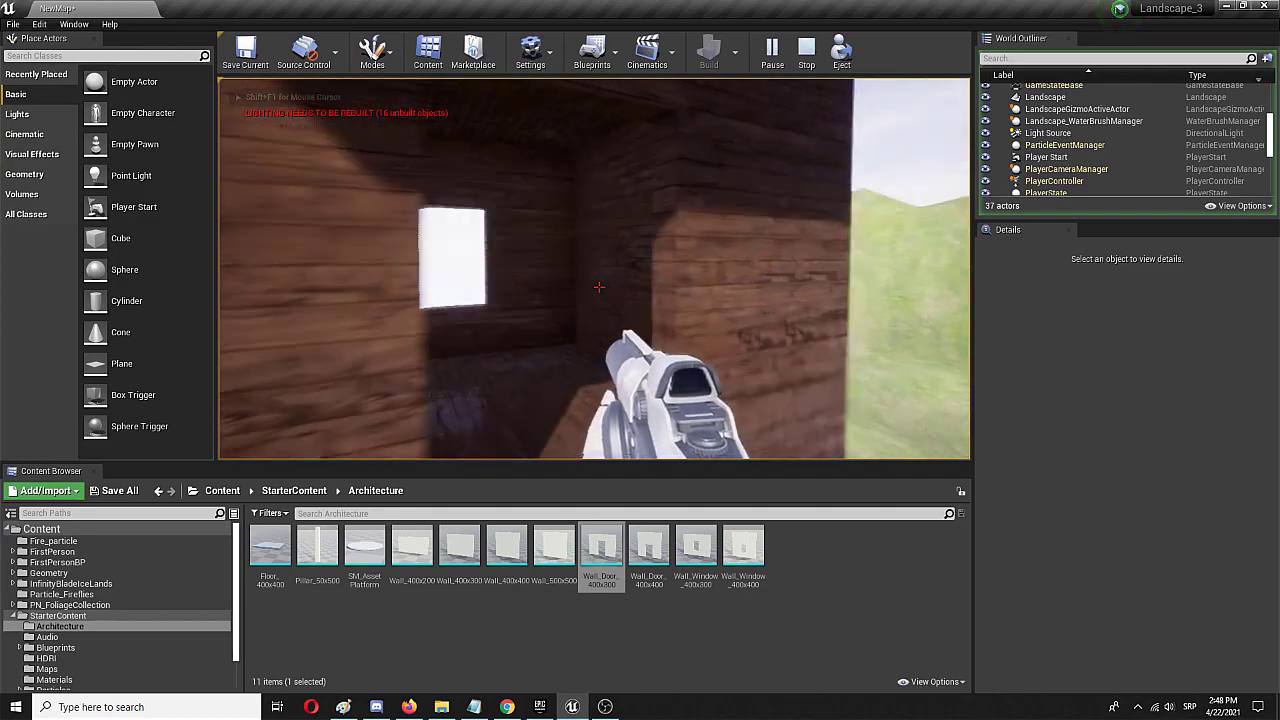
{"action": "key", "text": "w"}
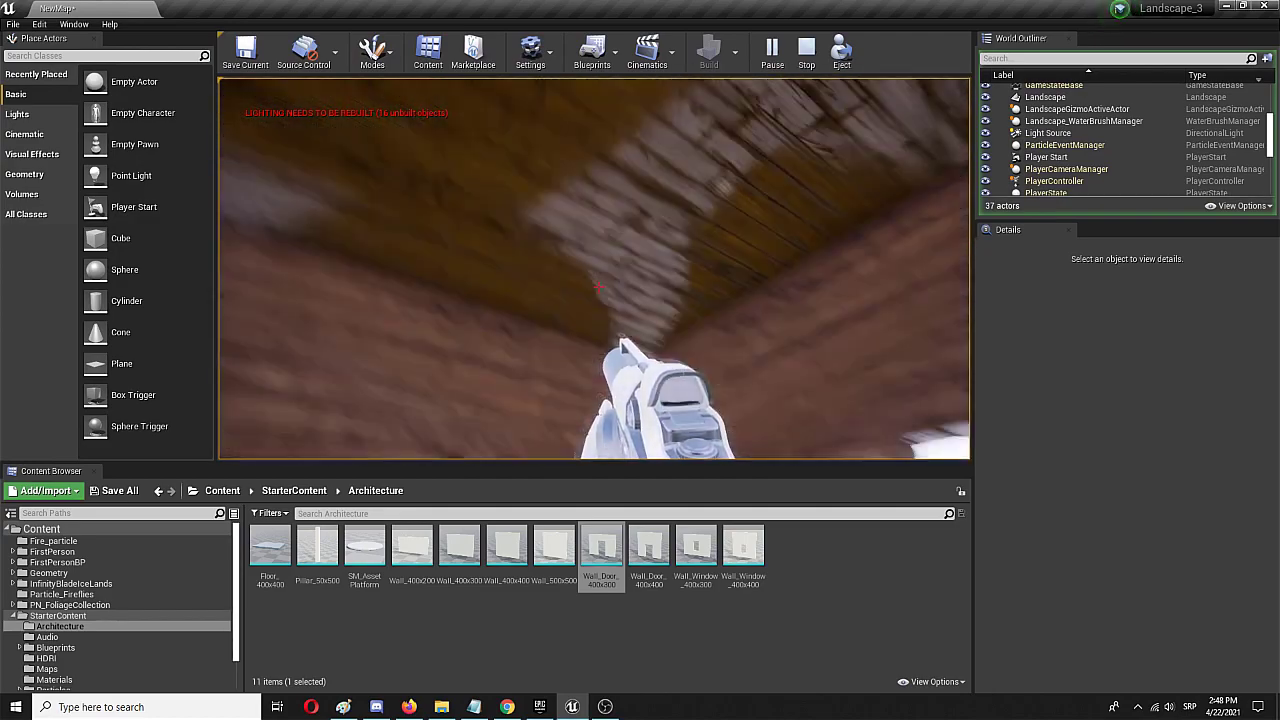
{"action": "mouse_move", "coordinate": [598, 287]}
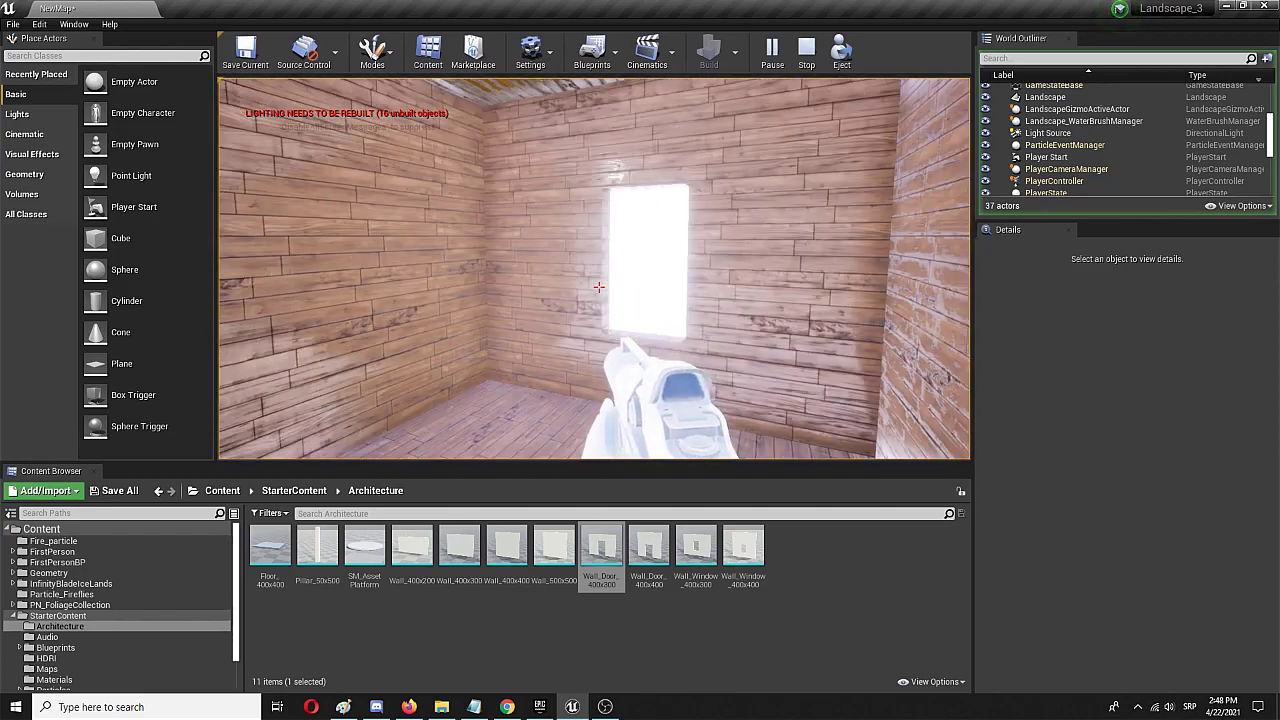
Walk around the outside of the house in the running play test to inspect its walls and roof overhang.
{"action": "key", "text": "w"}
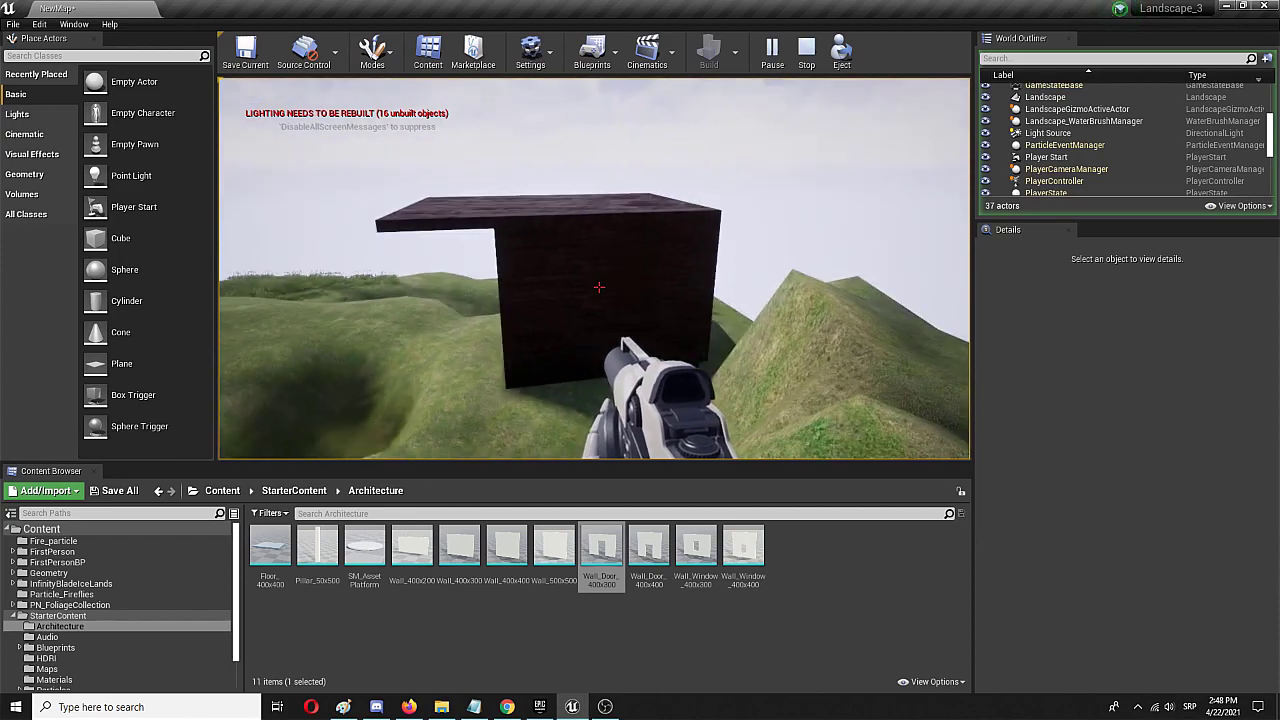
{"action": "key", "text": "a"}
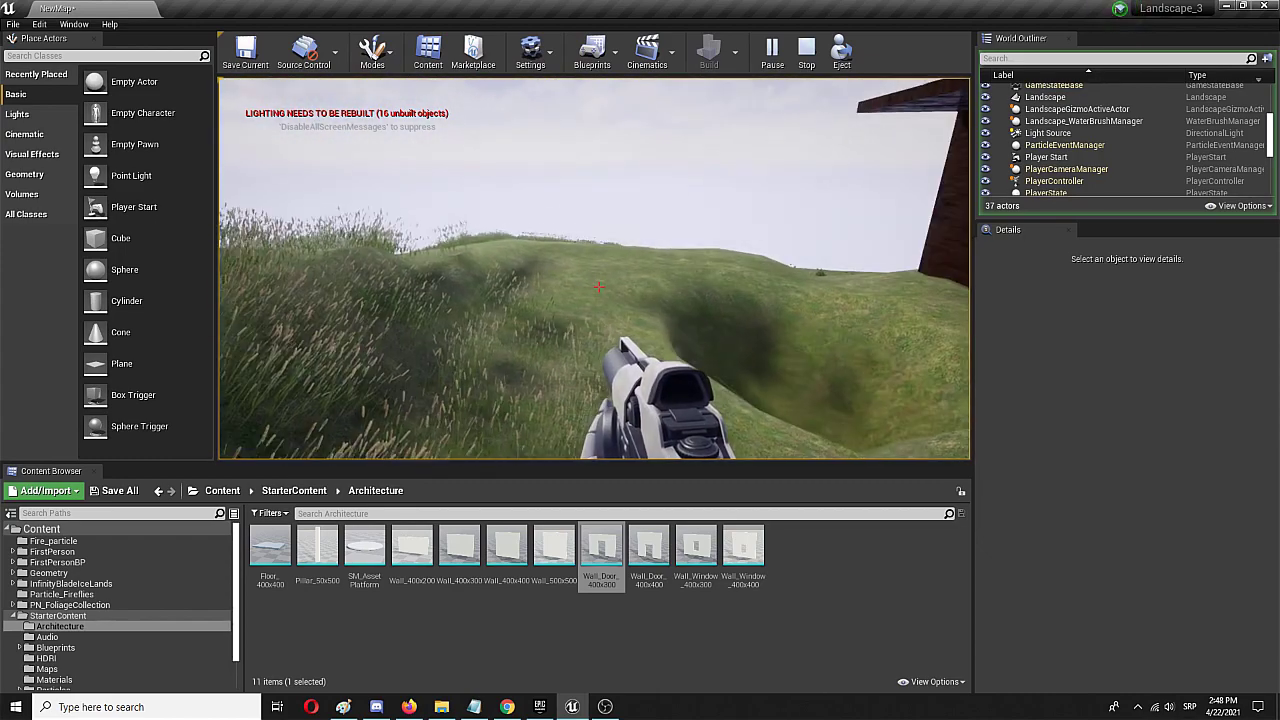
{"action": "key", "text": "a"}
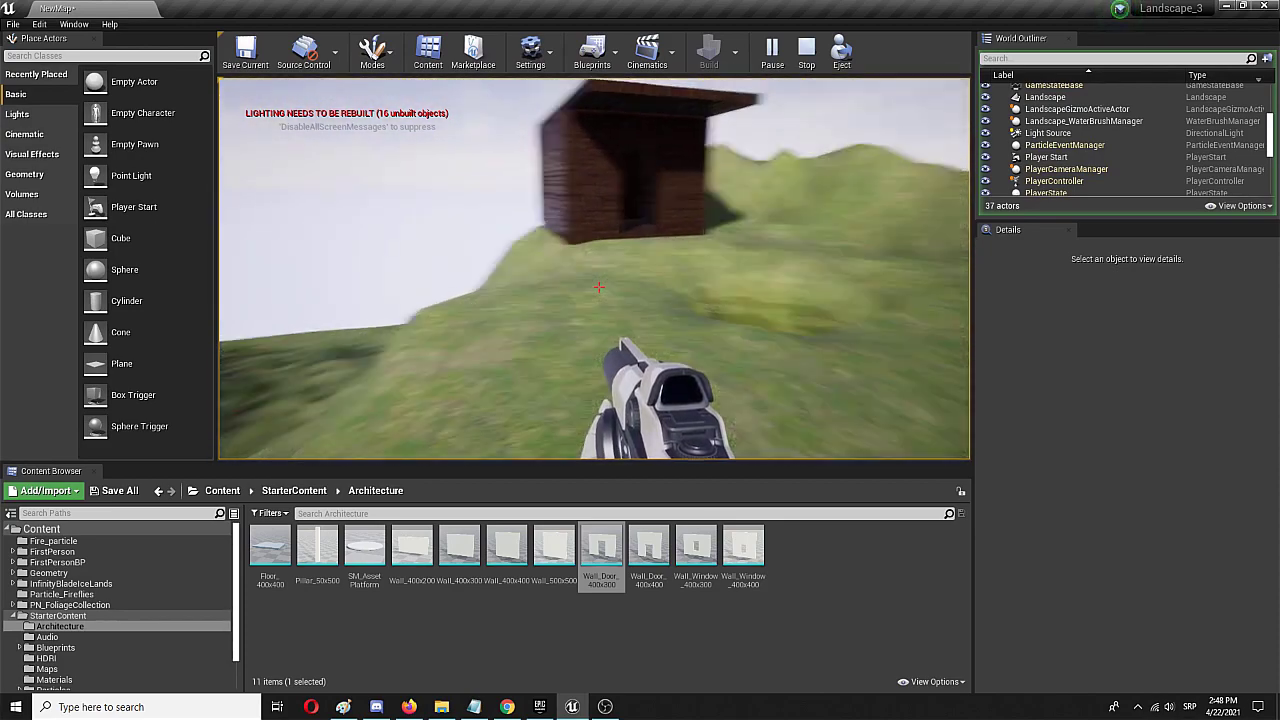
{"action": "key", "text": "a"}
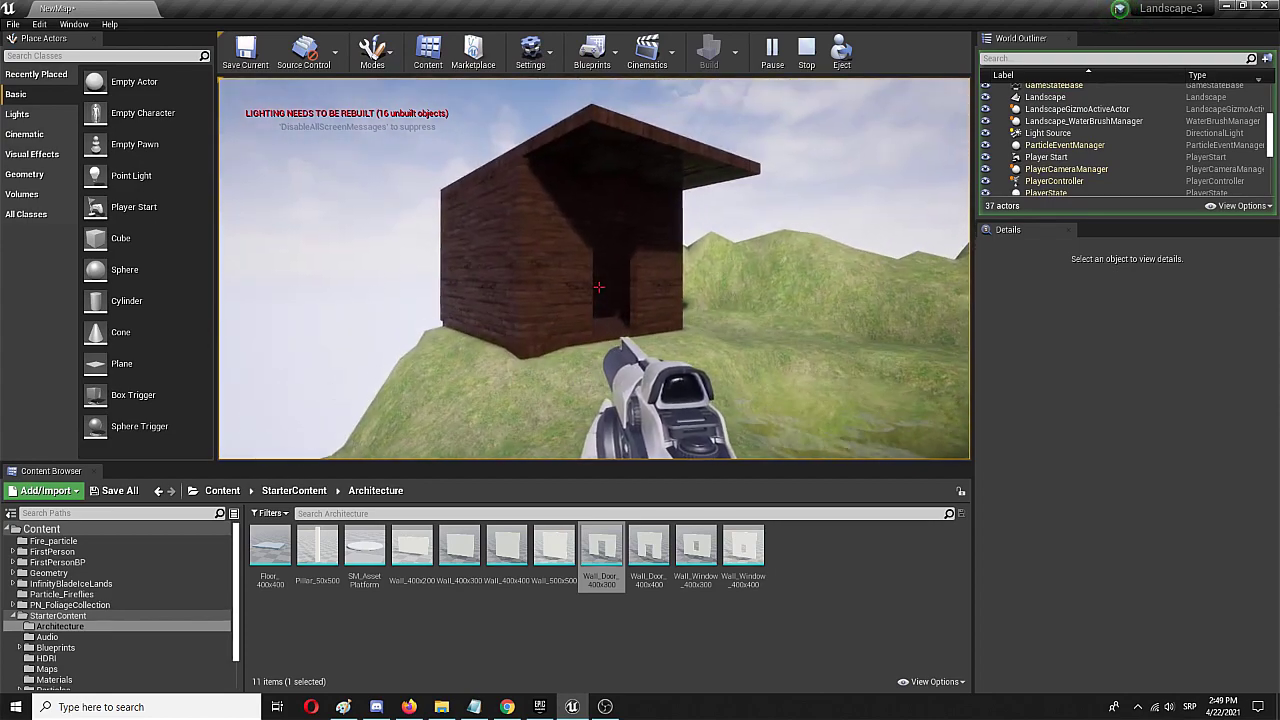